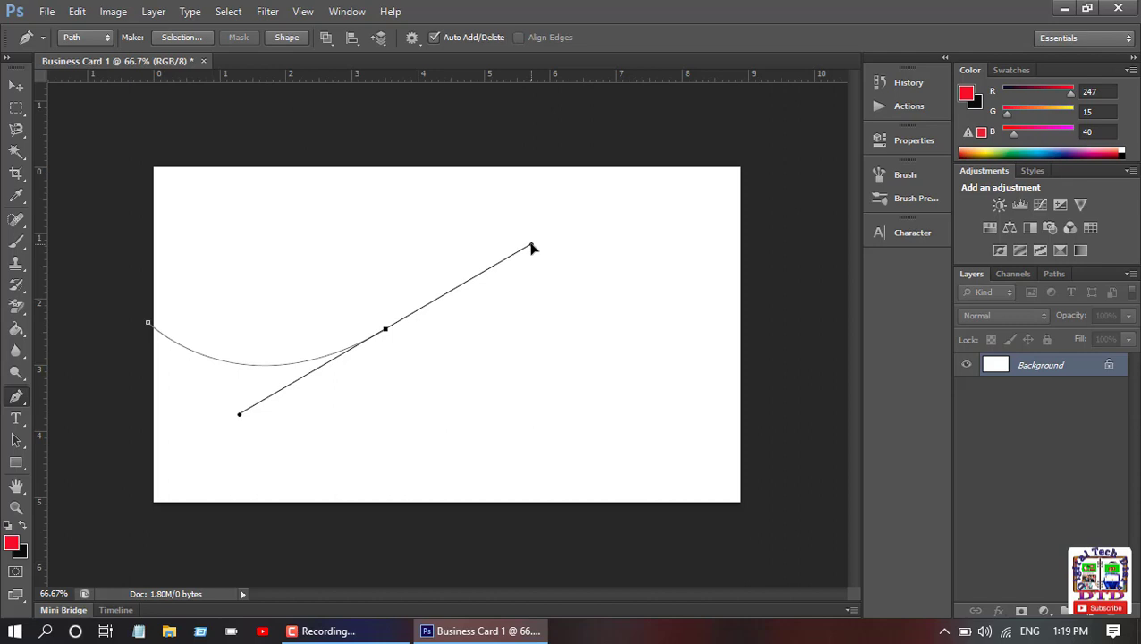
Complete the wave-shaped Pen path across the card and close it around the lower part of the canvas.
left_click(386, 331, "alt")
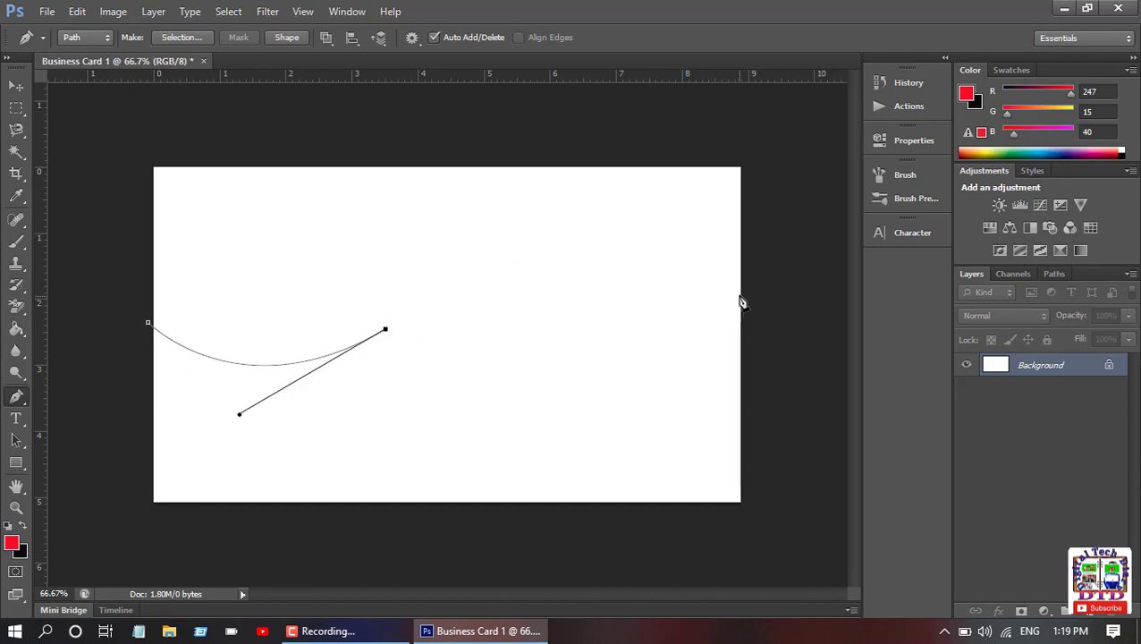
left_click_drag(738, 292, 915, 376)
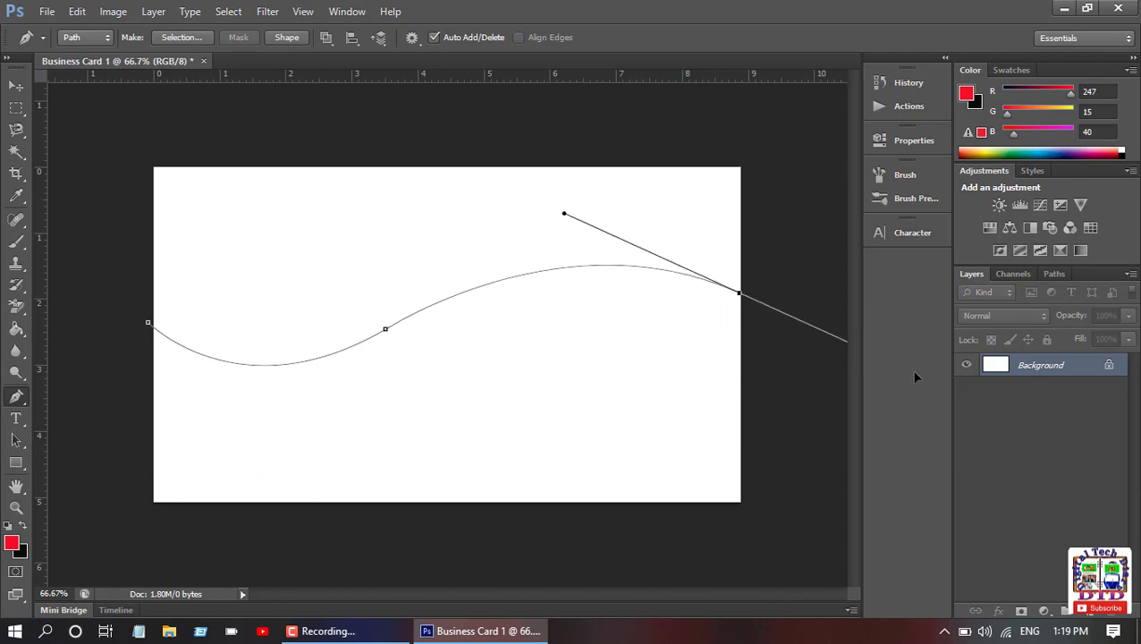
left_click(739, 296)
left_click(764, 305)
left_click(767, 512)
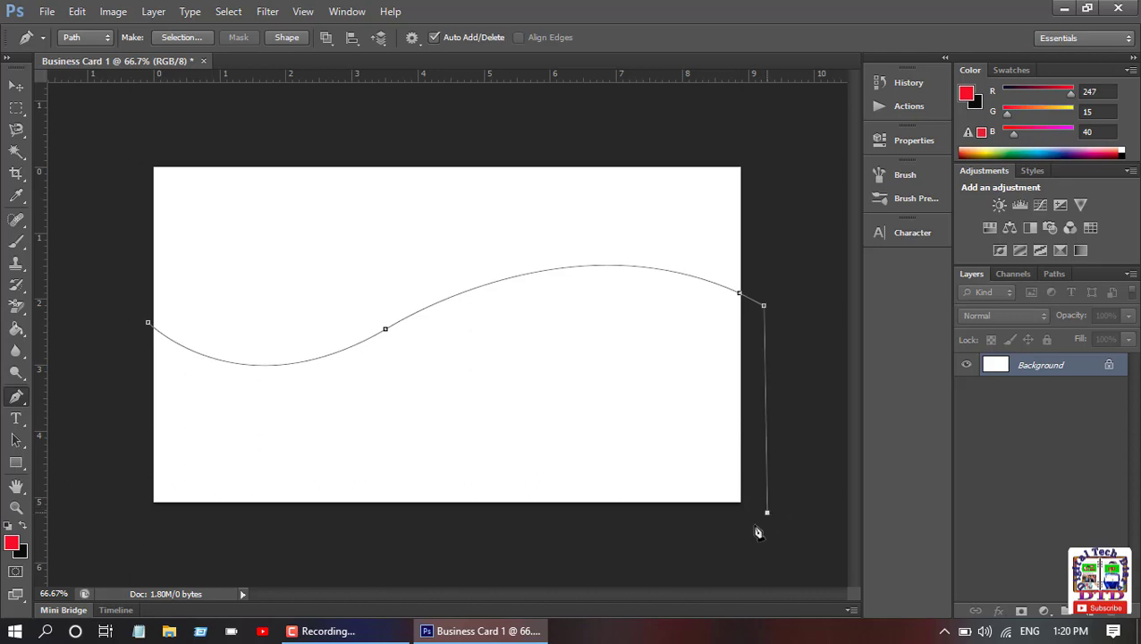
left_click(143, 528)
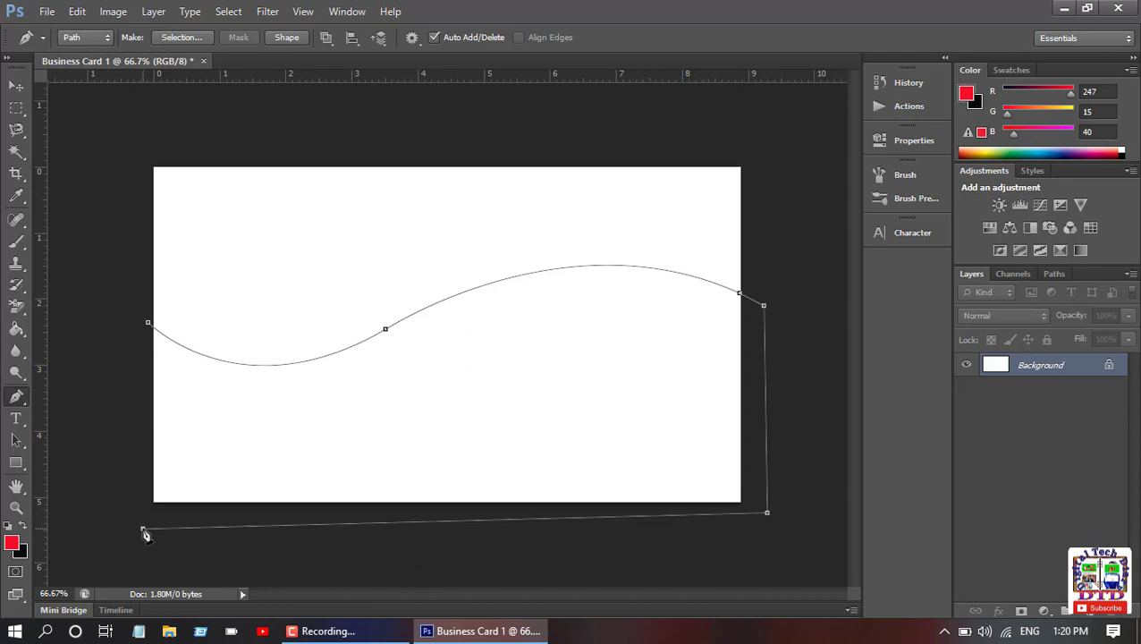
left_click(148, 324)
Turn the closed wave path into a selection and fill the lower part of the card with black.
key("ctrl+Return")
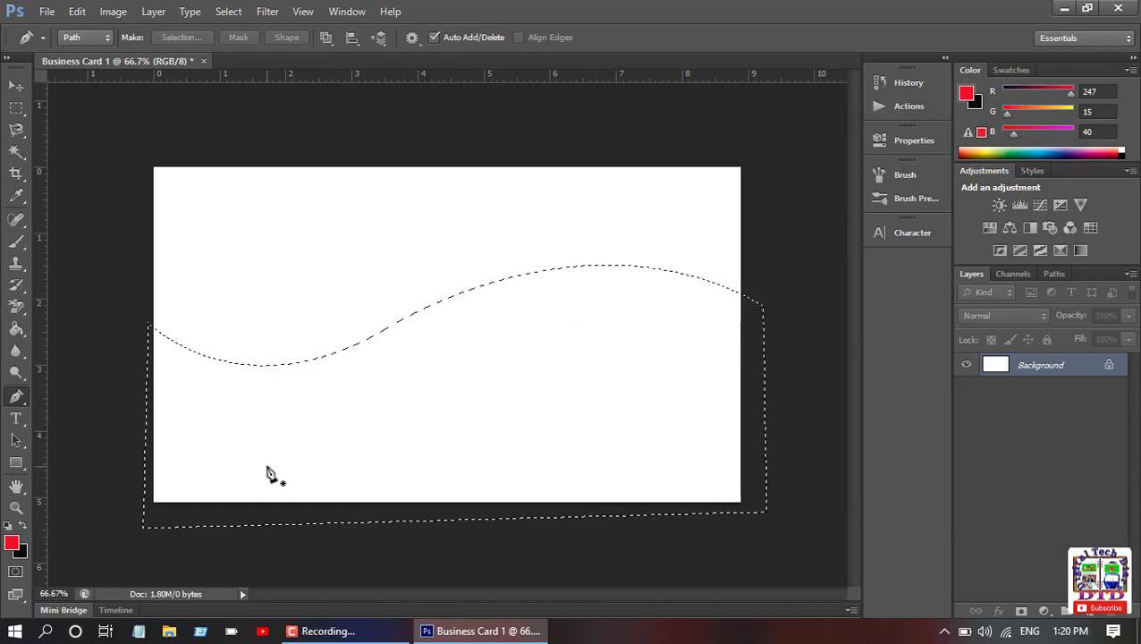
key("ctrl+BackSpace")
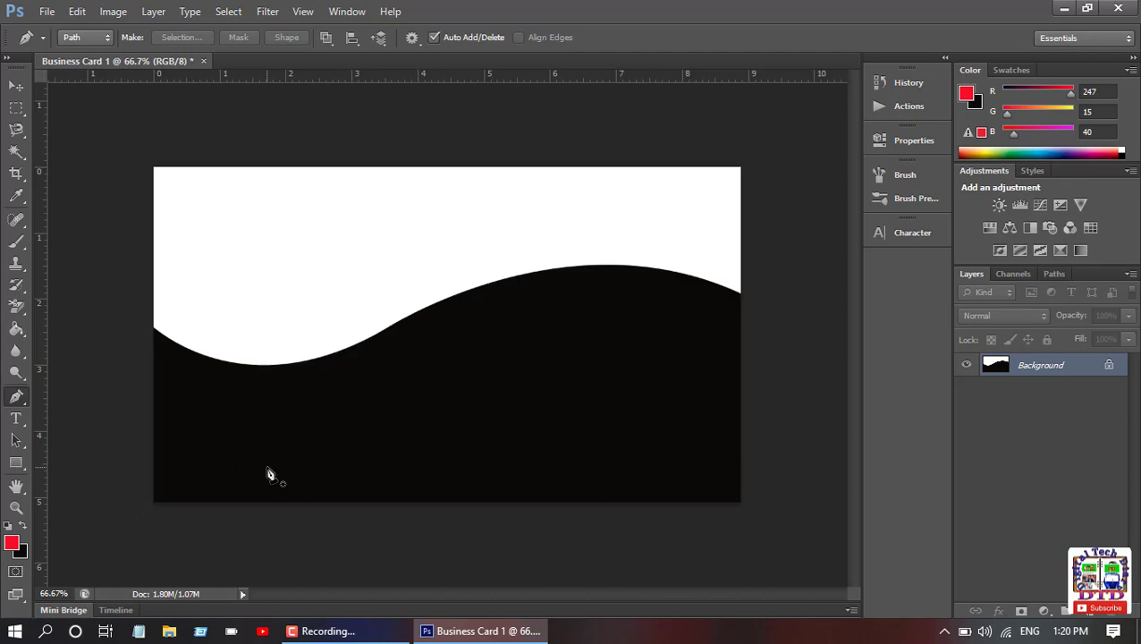
Trace a closed Pen path around the white area above the wave and turn it into a selection.
left_click(147, 163)
left_click(150, 327)
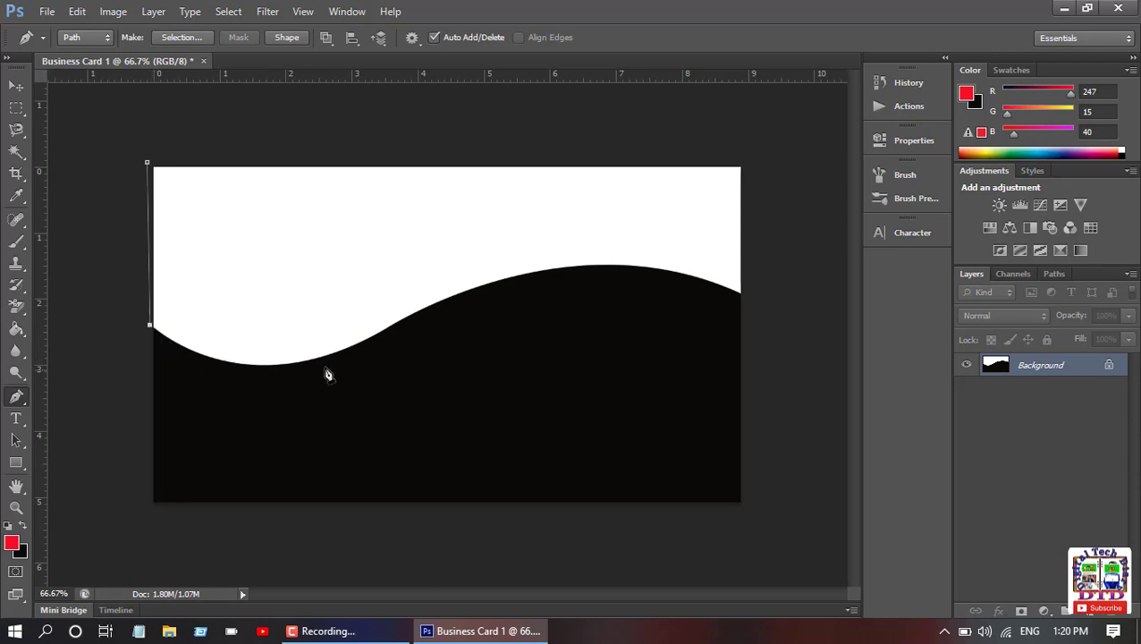
left_click_drag(368, 341, 500, 275)
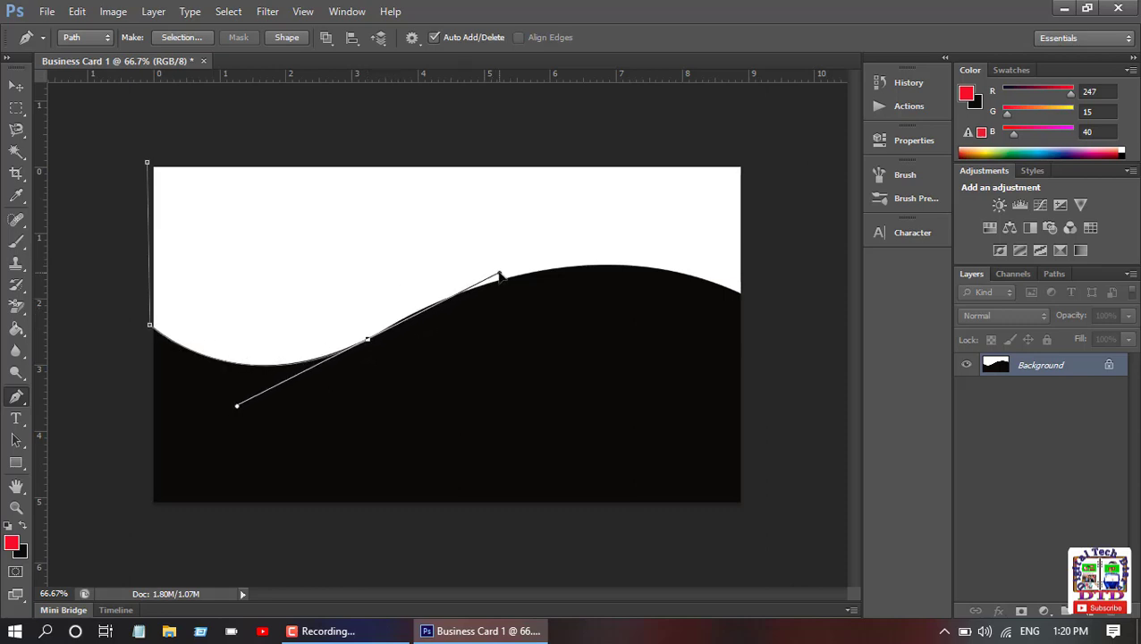
left_click(369, 341, "alt")
left_click_drag(742, 296, 923, 378)
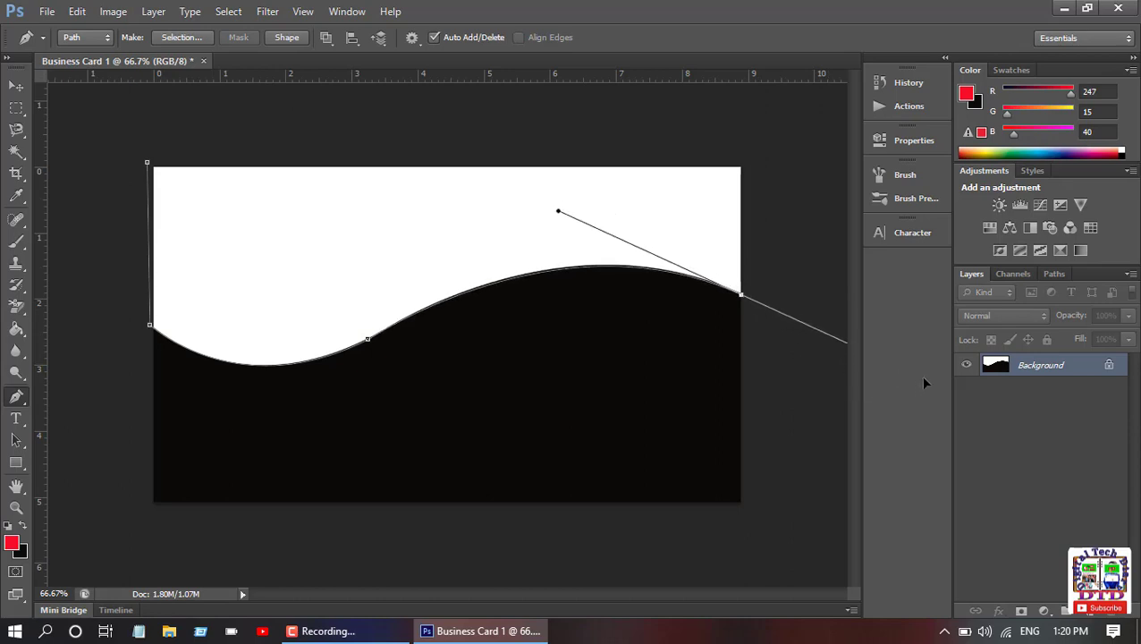
left_click(741, 295, "alt")
left_click(761, 305)
left_click(763, 145)
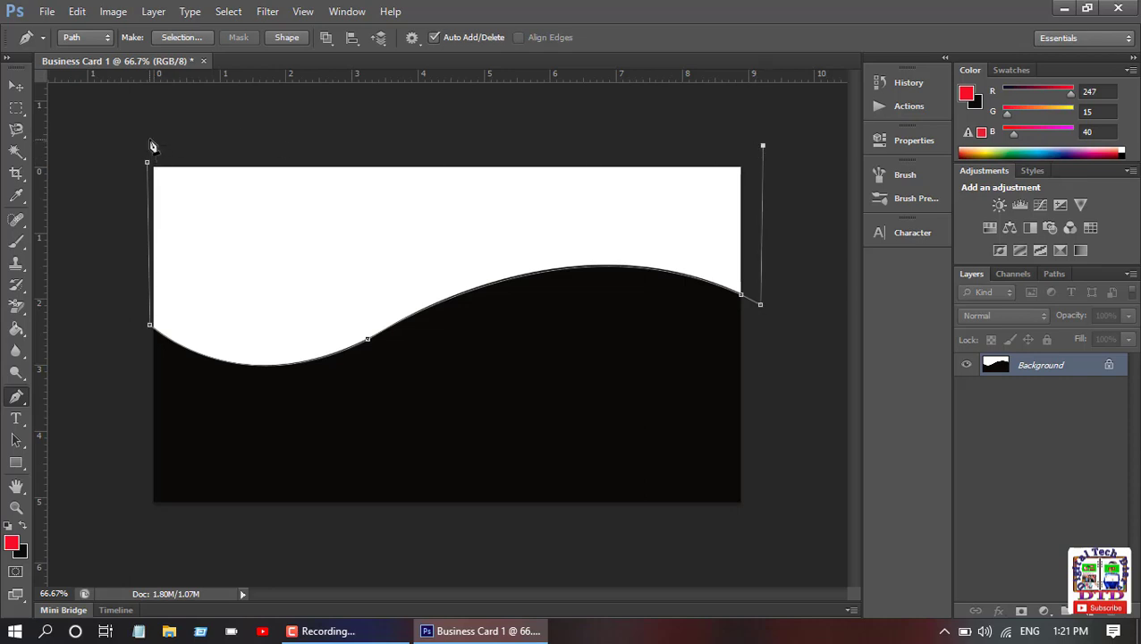
left_click(144, 144)
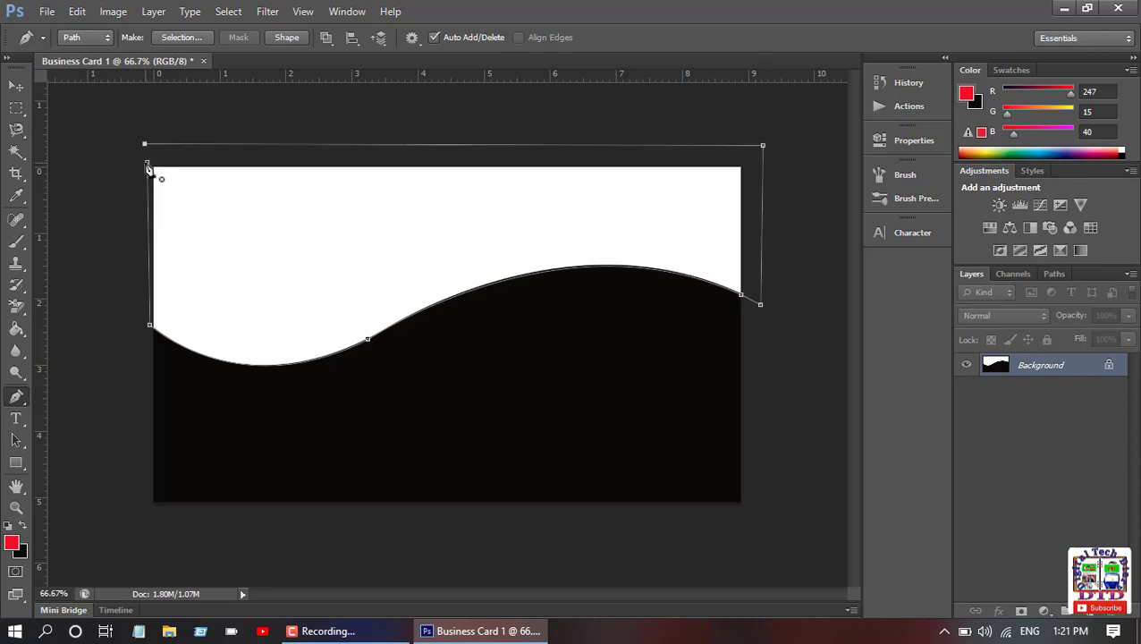
left_click(149, 164)
key("ctrl+Return")
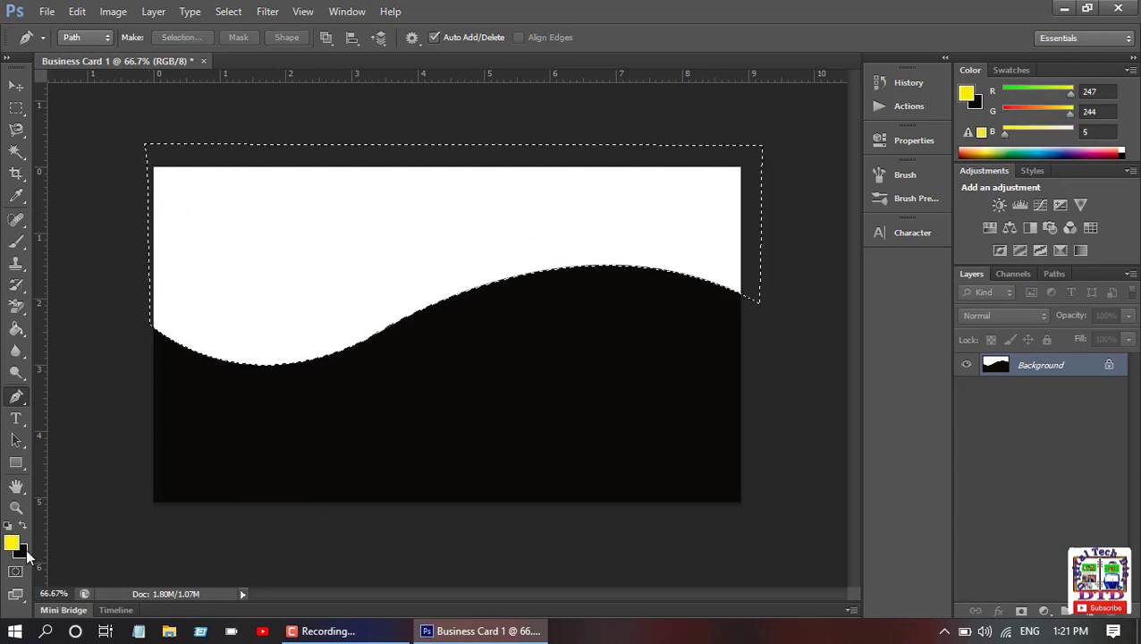
Set the background colour to yellow f5dc09, fill the selected area above the wave with it and deselect.
left_click(23, 552)
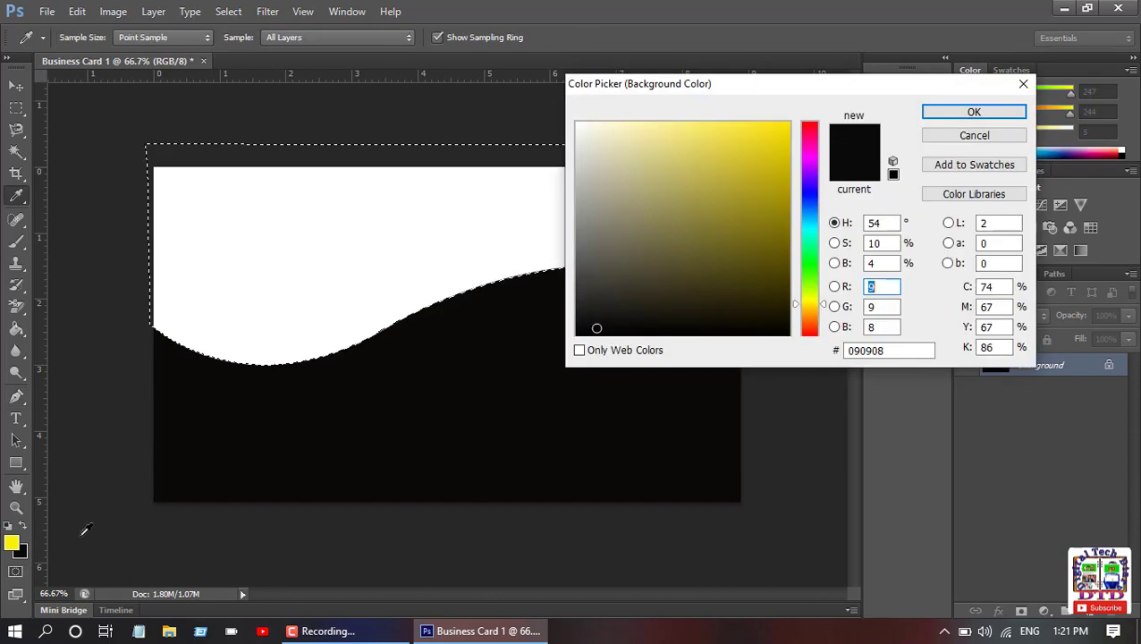
left_click(782, 131)
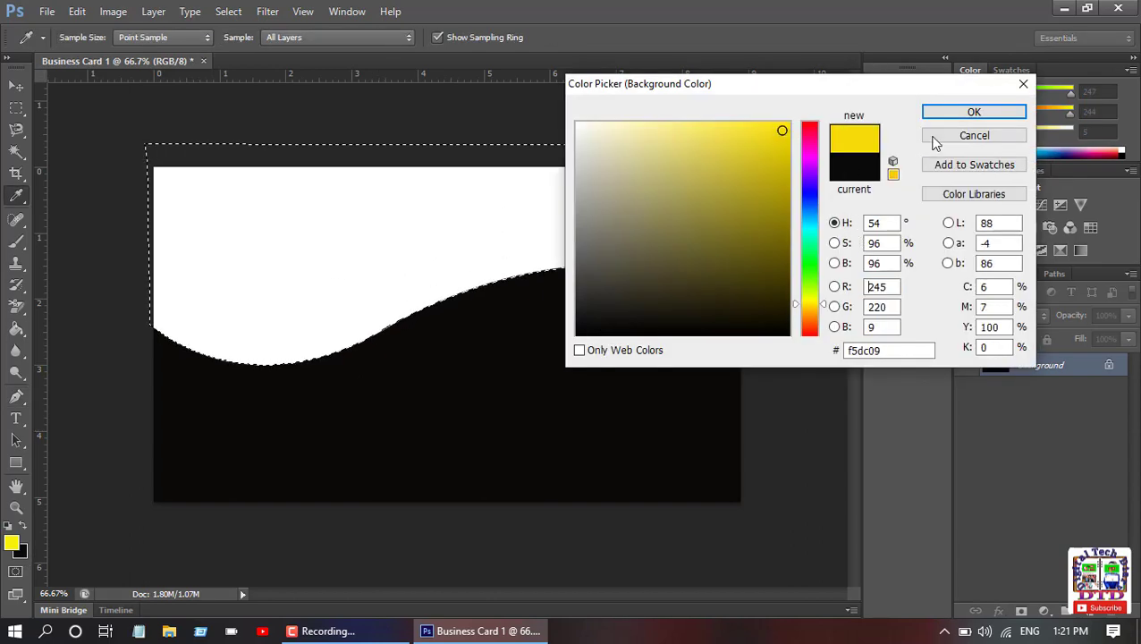
left_click(961, 116)
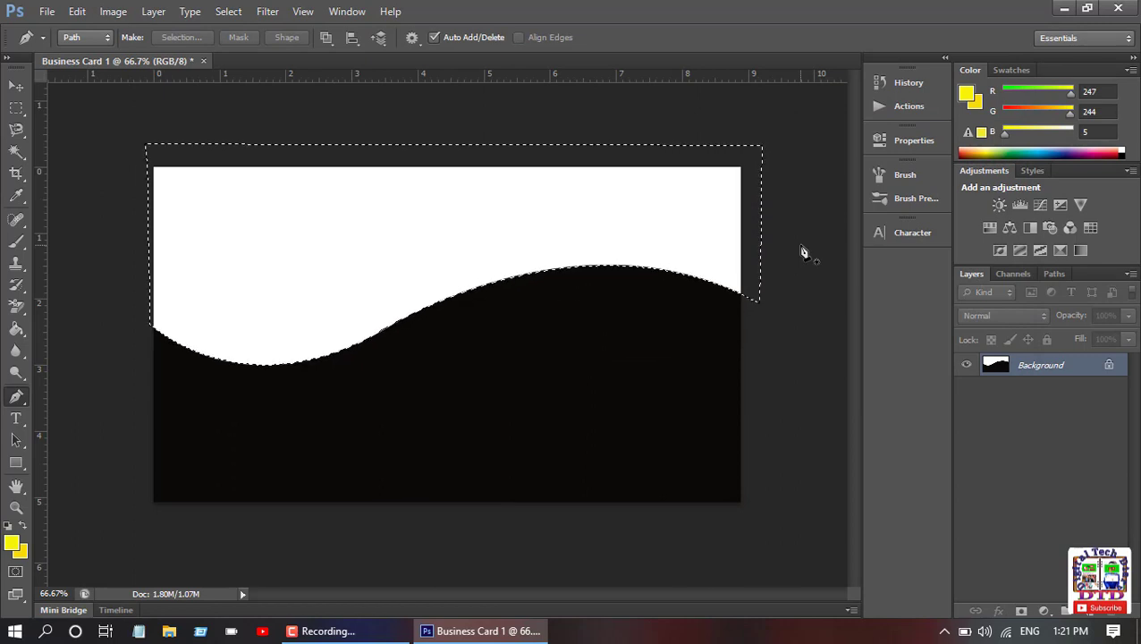
key("alt+BackSpace")
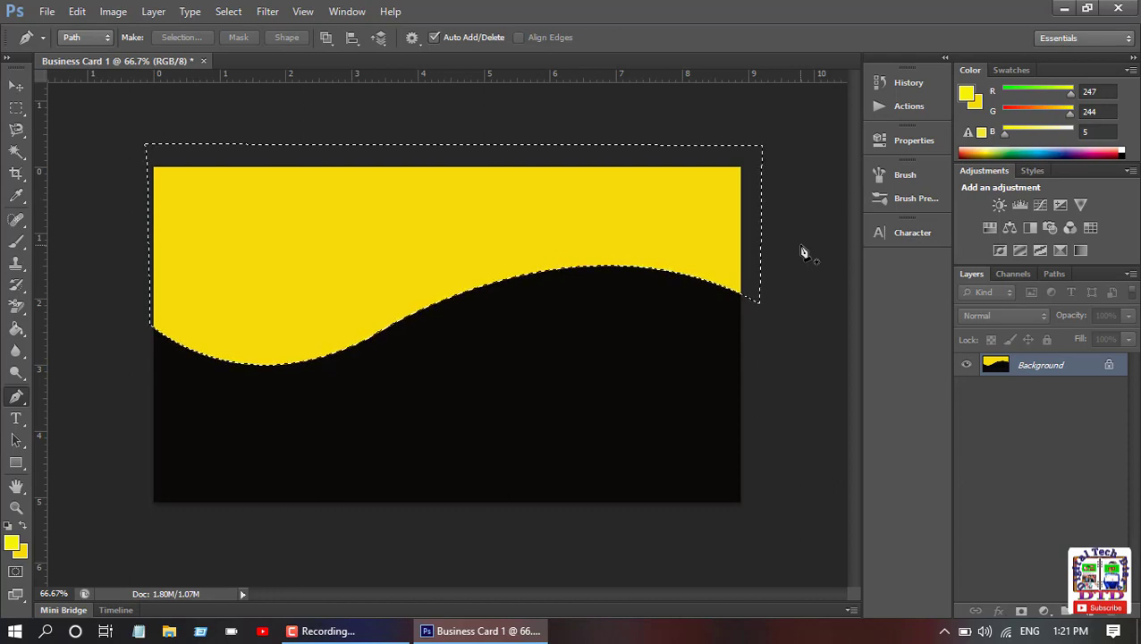
key("ctrl+d")
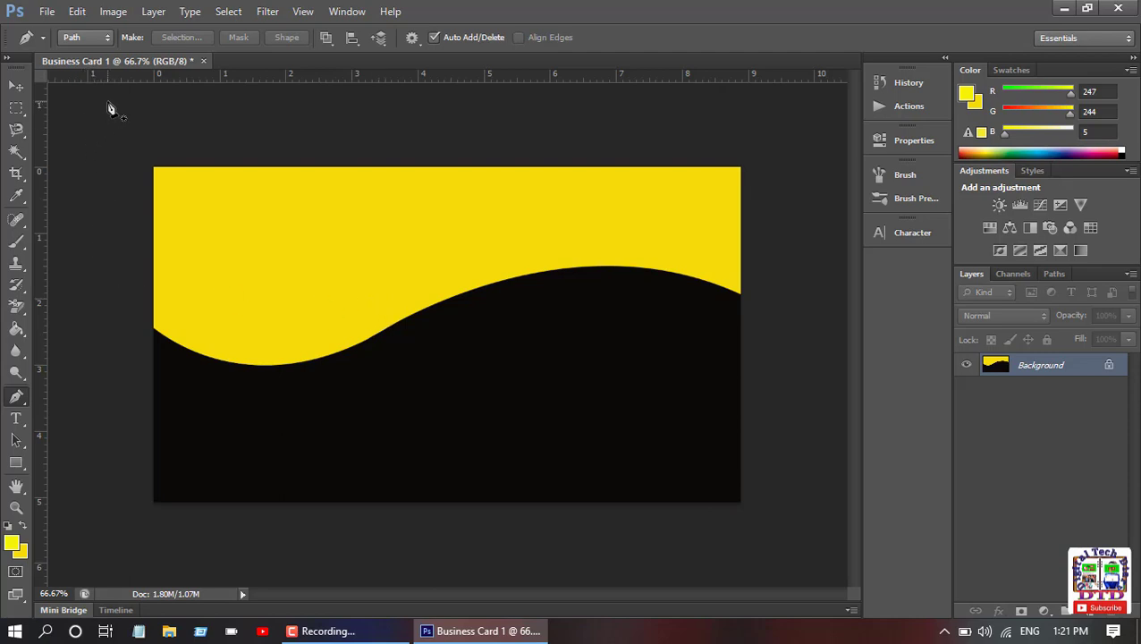
Open the image file DTD ok from the Intro,Subs folder.
left_click(49, 11)
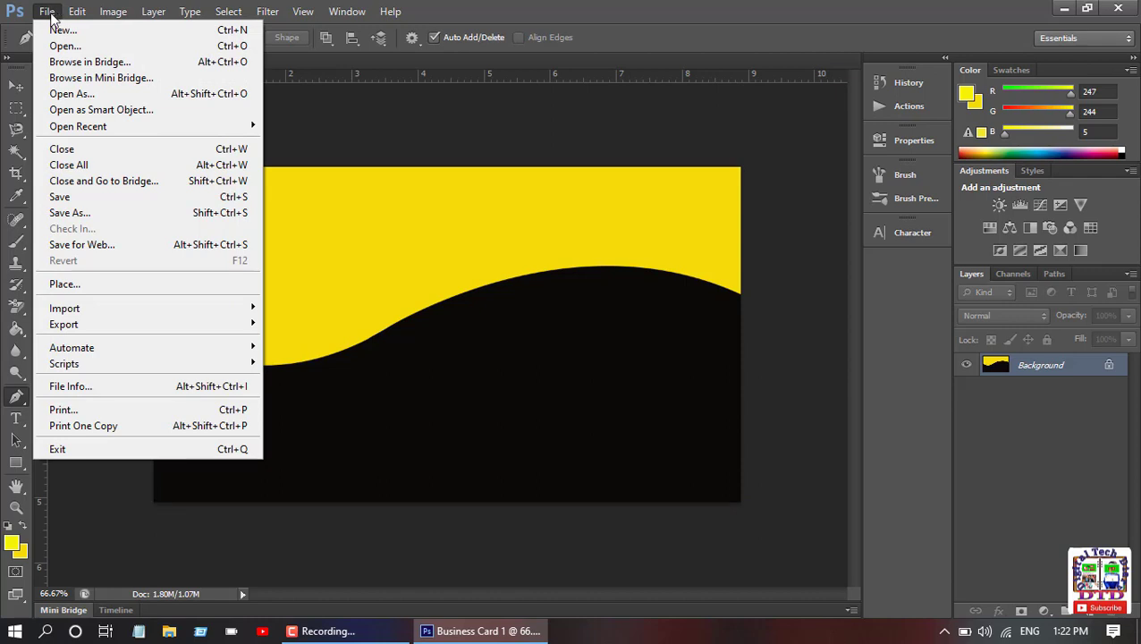
left_click(67, 49)
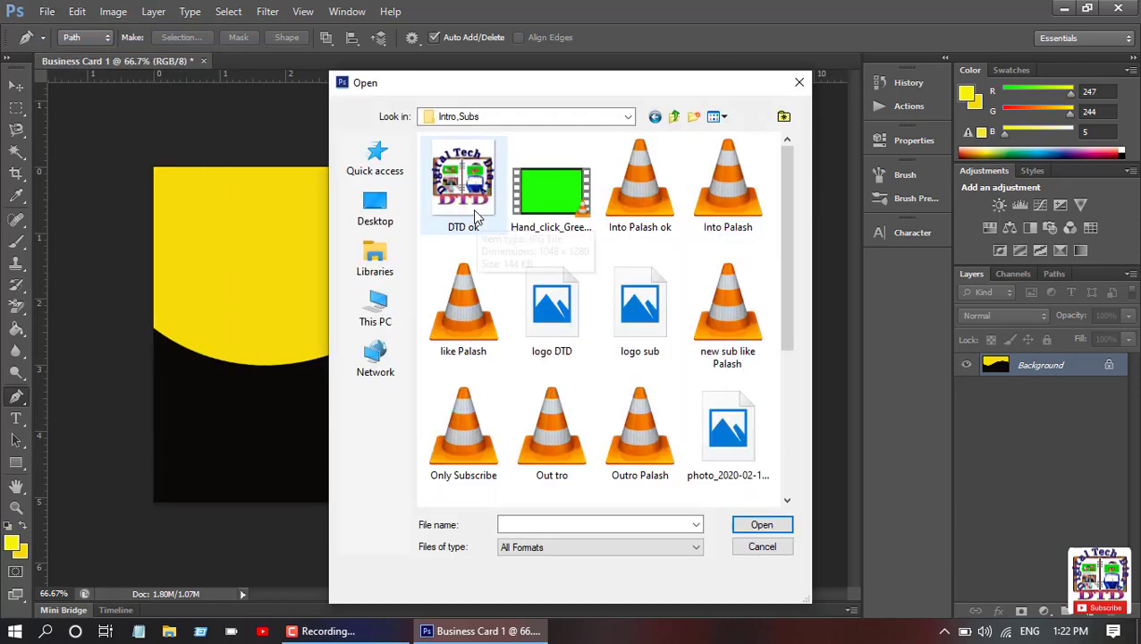
left_click(759, 523)
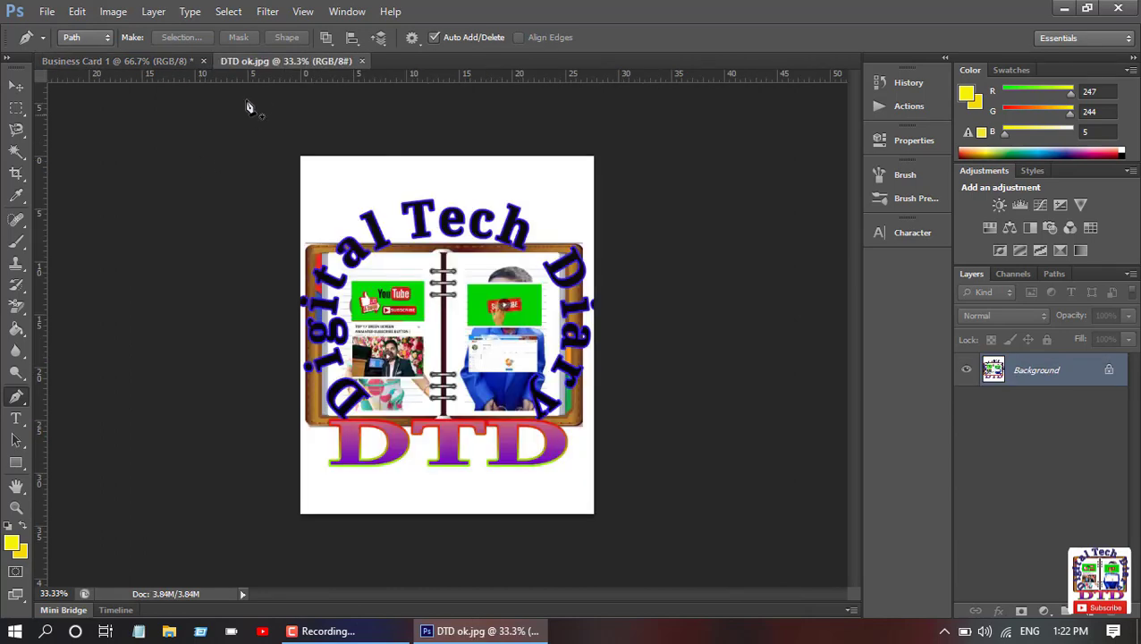
Crop the logo image to trim the empty white strips above and below the artwork.
left_click(16, 173)
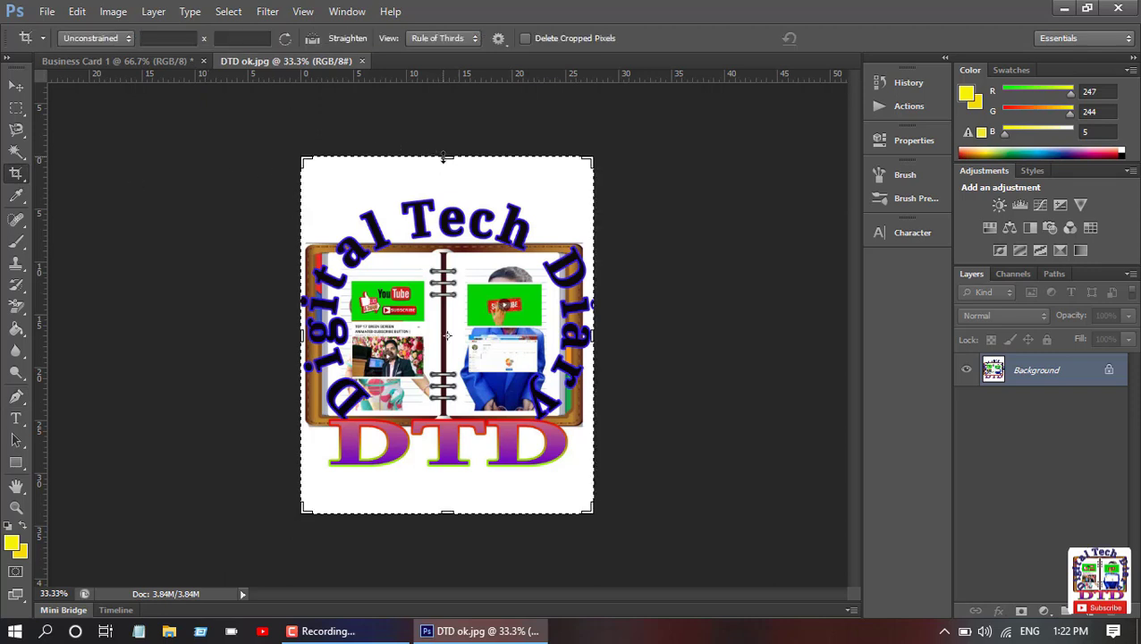
mouse_move(445, 159)
left_mouse_down()
mouse_move(447, 195)
mouse_move(447, 176)
left_mouse_up()
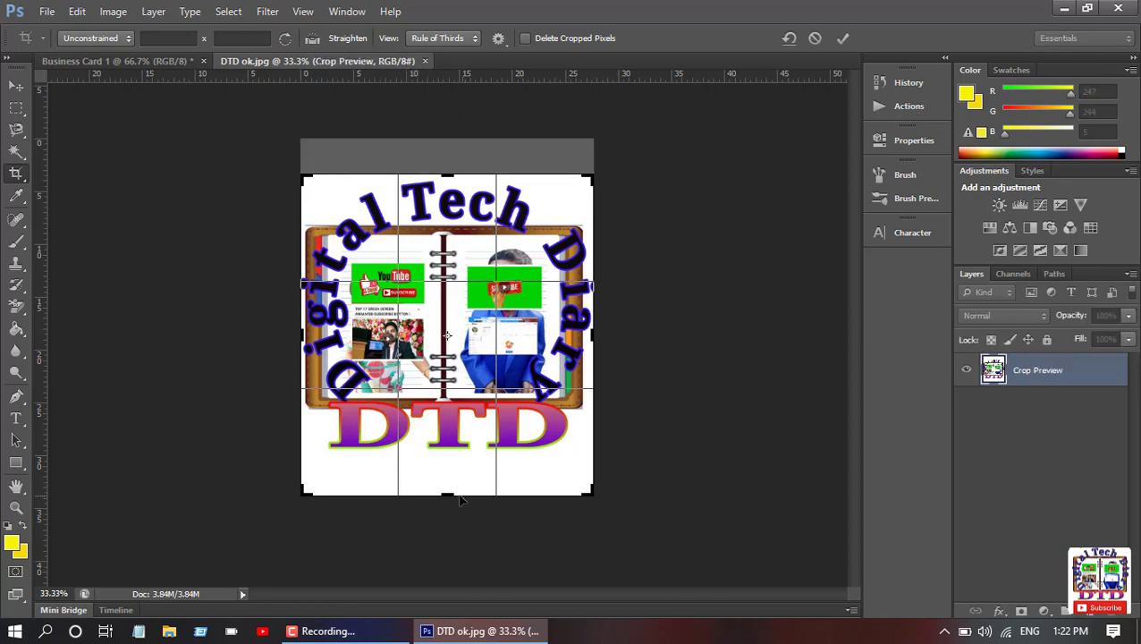
left_click_drag(449, 493, 449, 474)
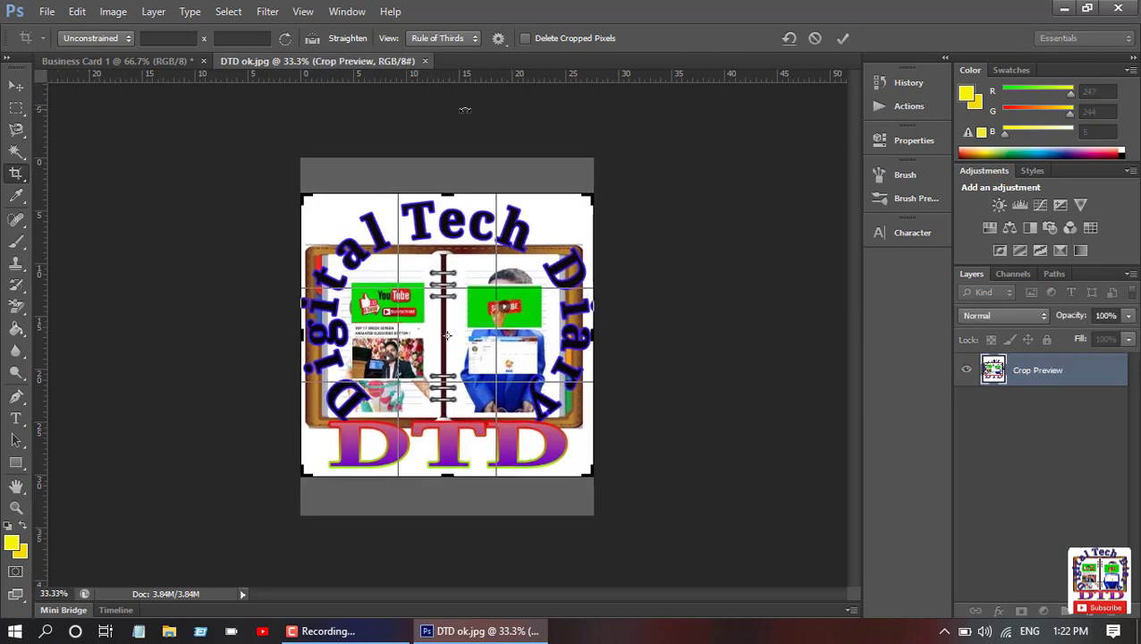
left_click(843, 38)
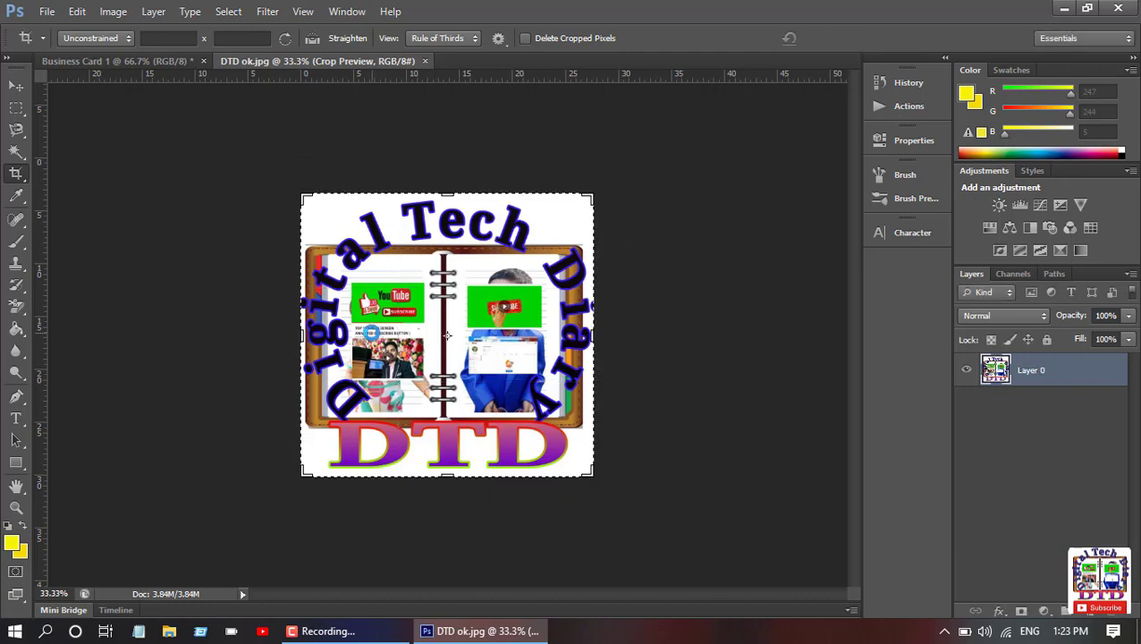
Copy the cropped logo into the Business Card 1 document and scale it to 100.19% width and 60% height, covering the card.
left_click(16, 86)
left_click_drag(409, 327, 374, 332)
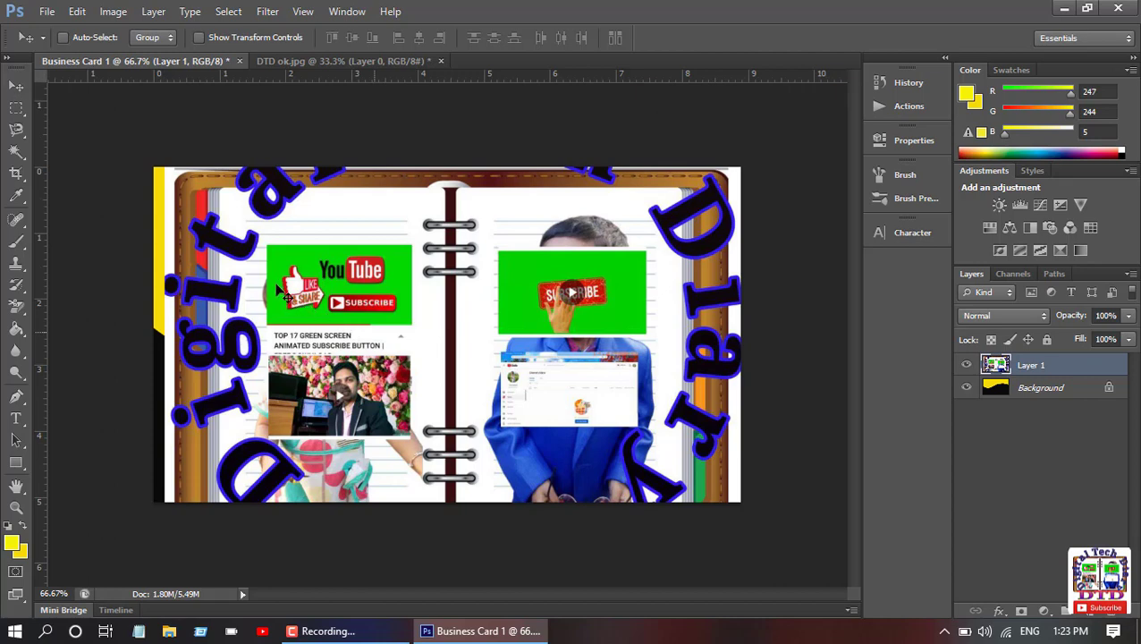
key("ctrl+t")
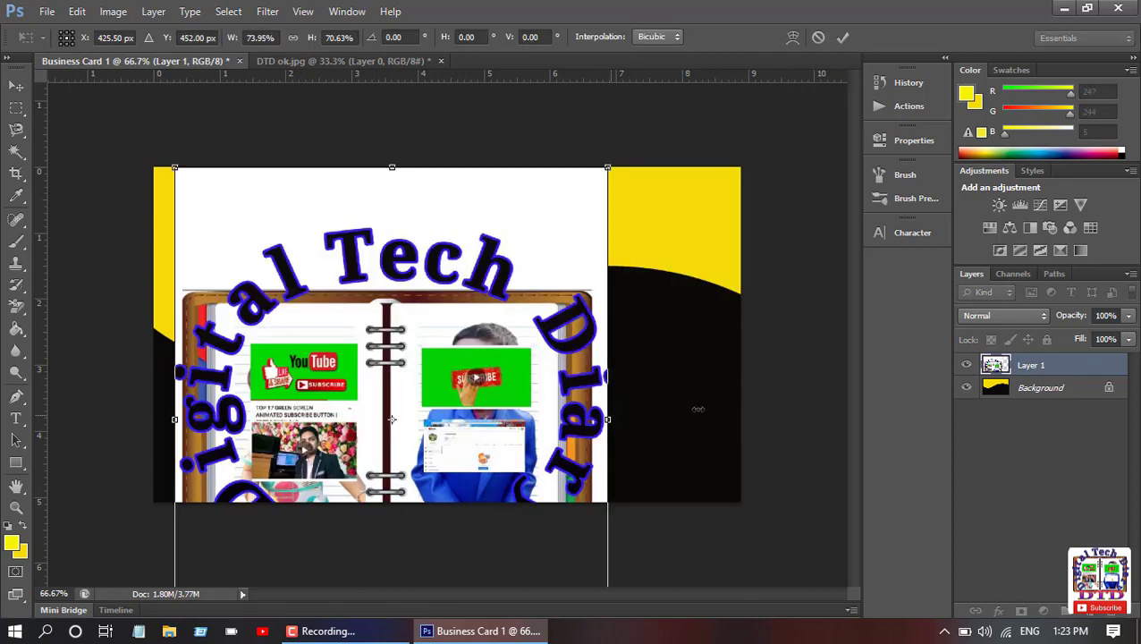
left_click_drag(607, 419, 740, 419)
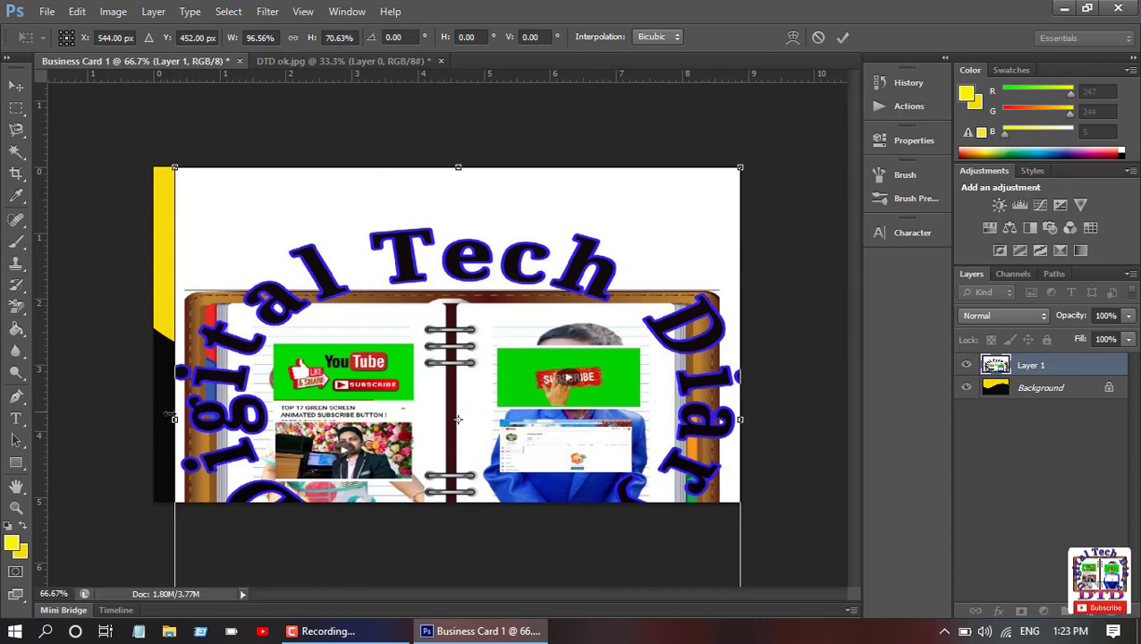
left_click_drag(174, 419, 155, 420)
left_click_drag(446, 168, 446, 121)
left_click_drag(447, 568, 447, 549)
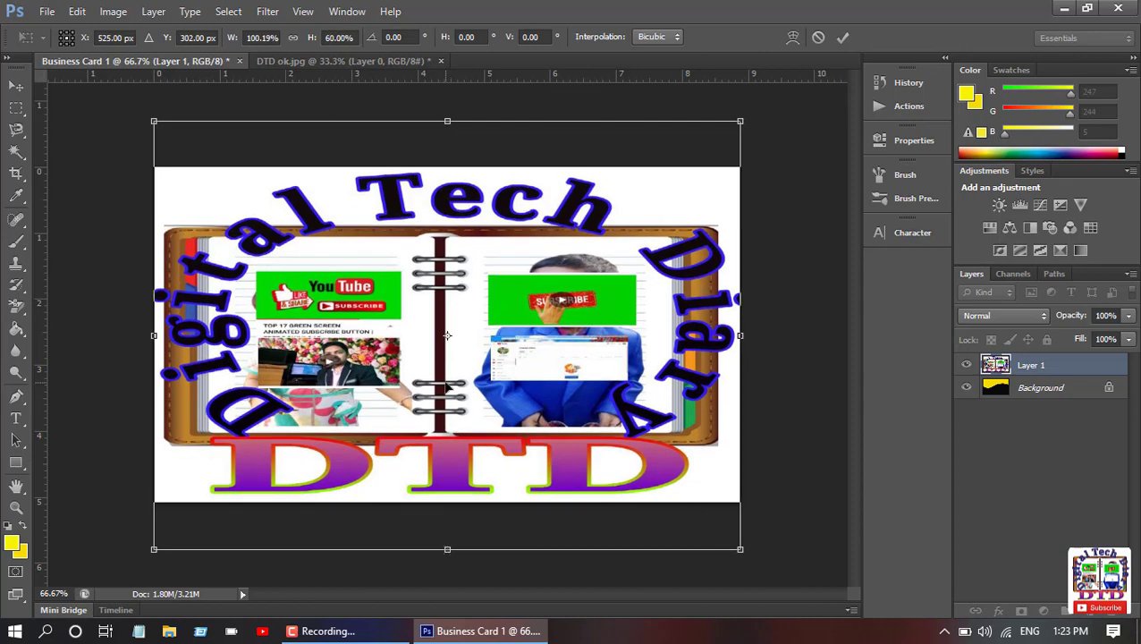
key("Return")
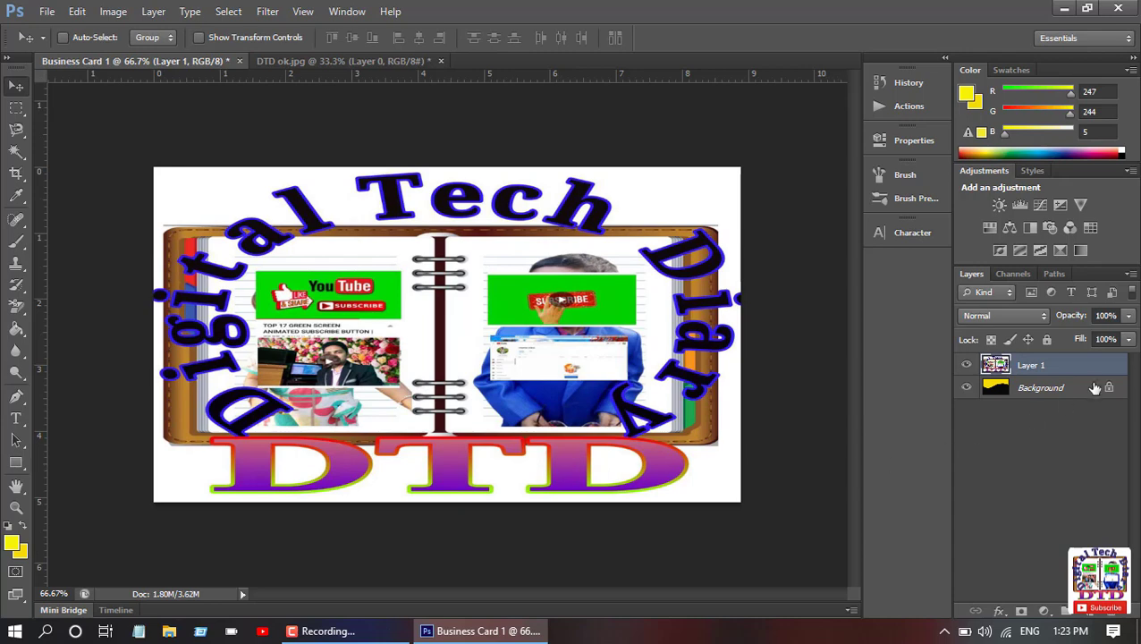
Lower the opacity of the logo layer to 3% so it serves as a faint watermark.
left_click(1128, 315)
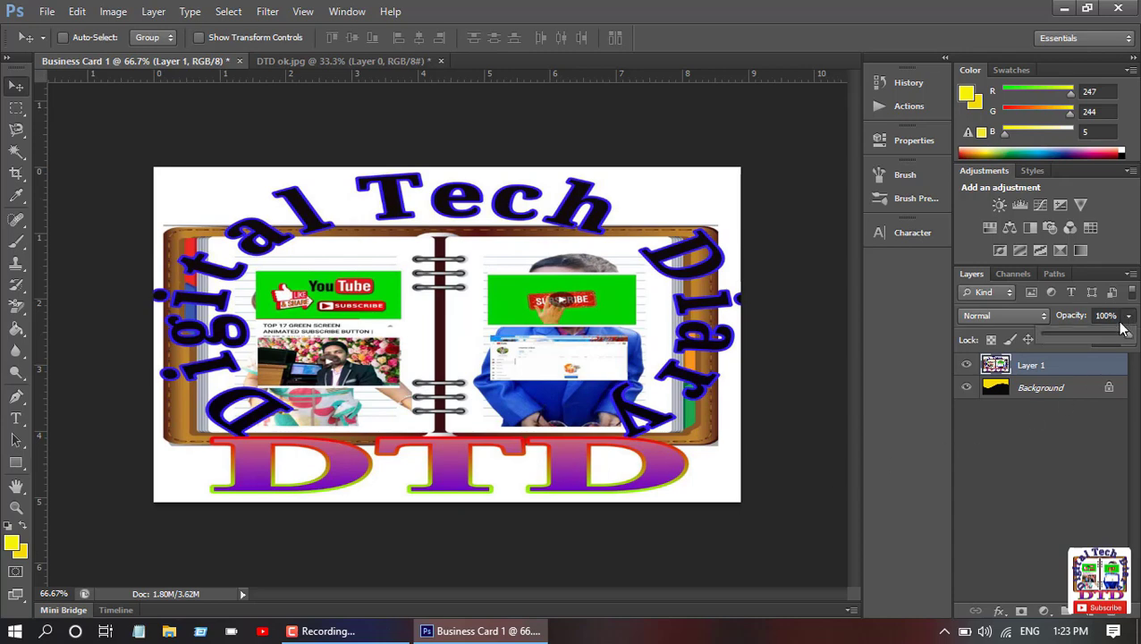
left_click(1051, 336)
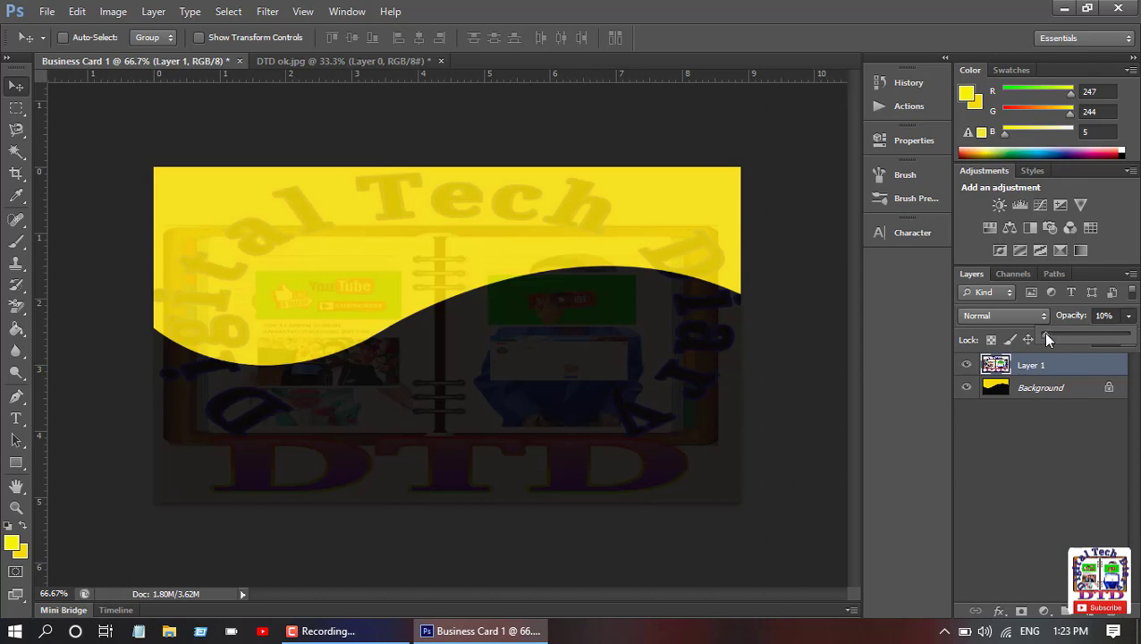
left_click_drag(1049, 338, 1047, 338)
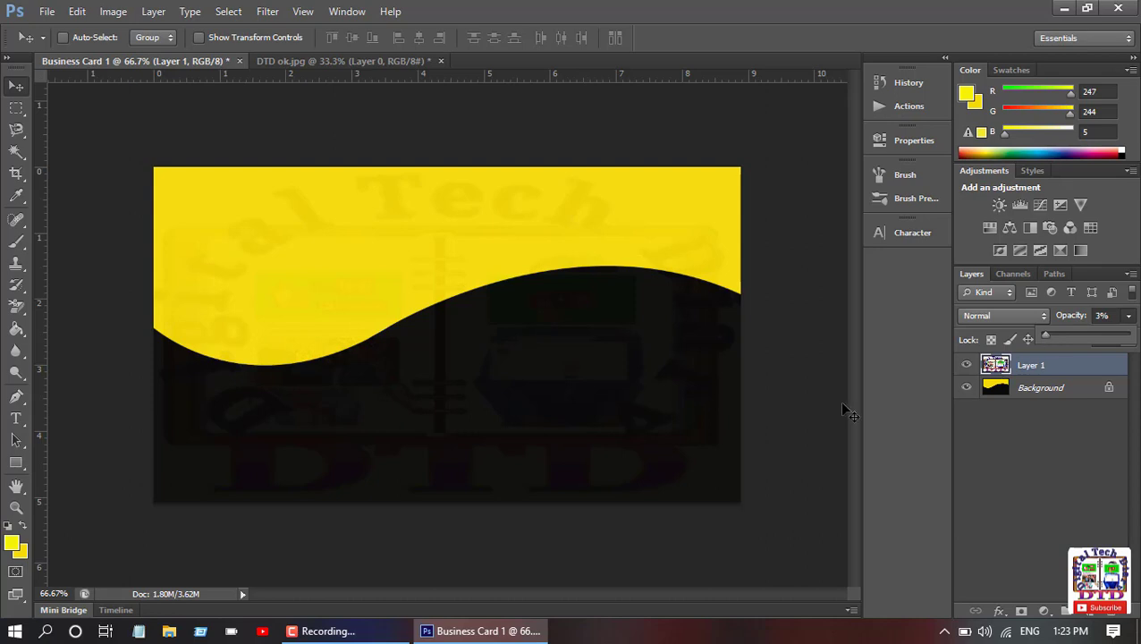
Choose the Type tool and set the text colour to red (R 244, G 9, B 20).
left_click(18, 426)
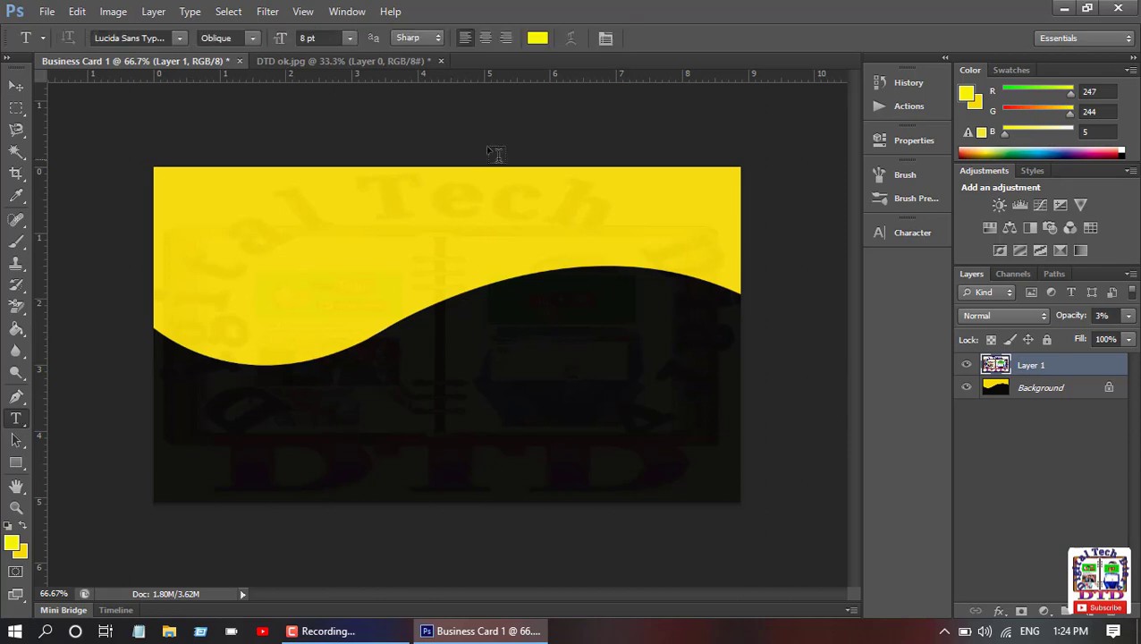
left_click(536, 38)
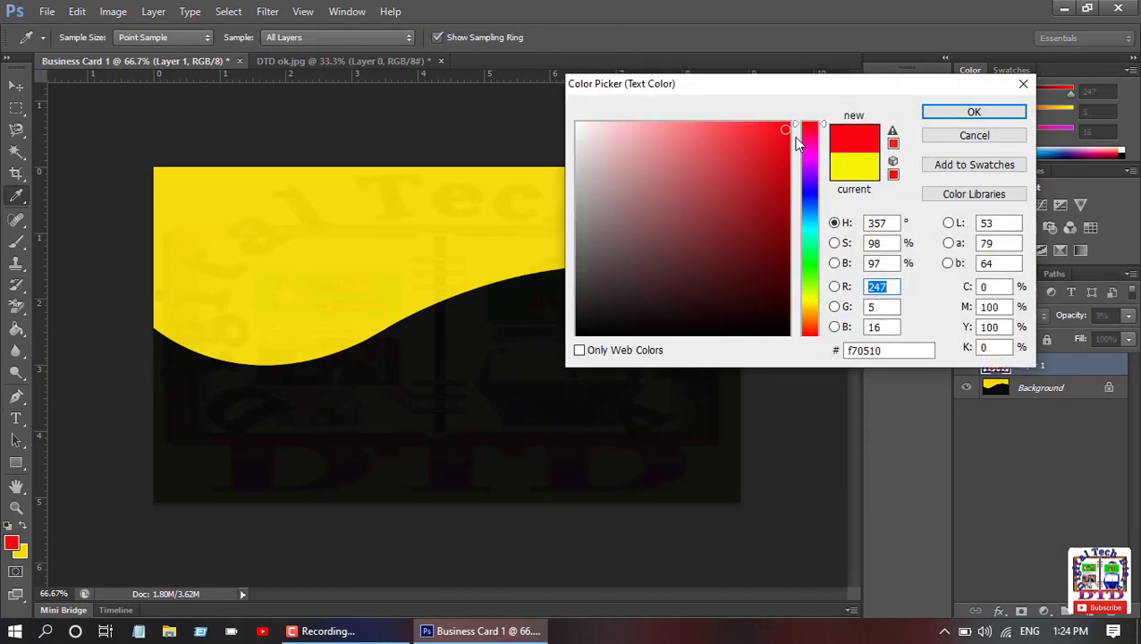
left_click(781, 132)
left_click(927, 117)
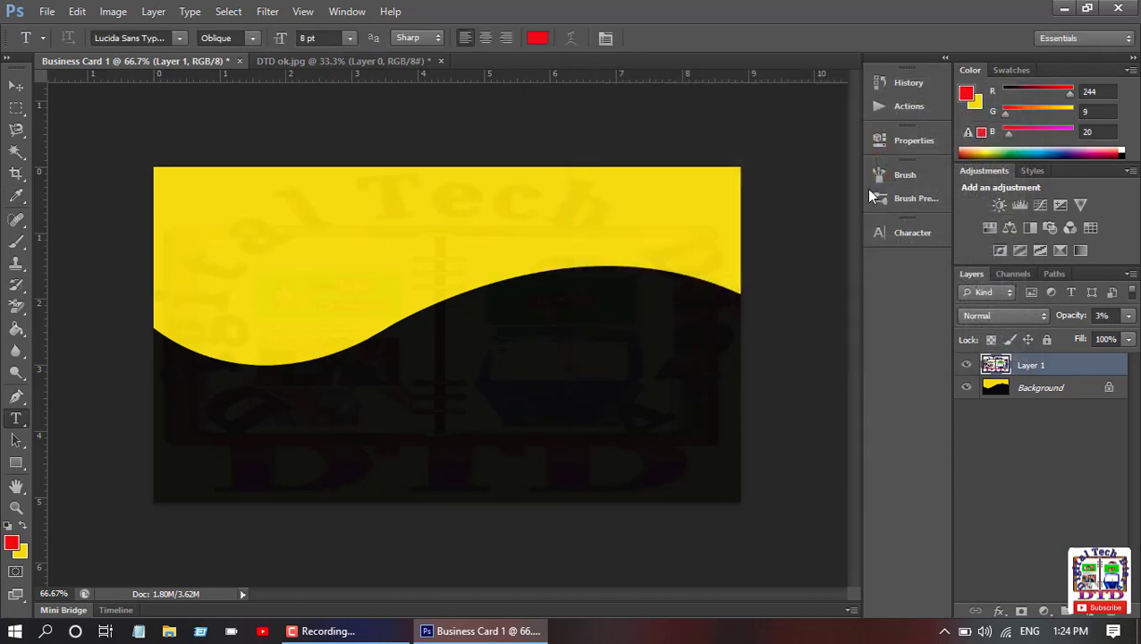
Add the text line "Digital Tech Diary" in the upper part of the card's black area.
left_click(451, 321)
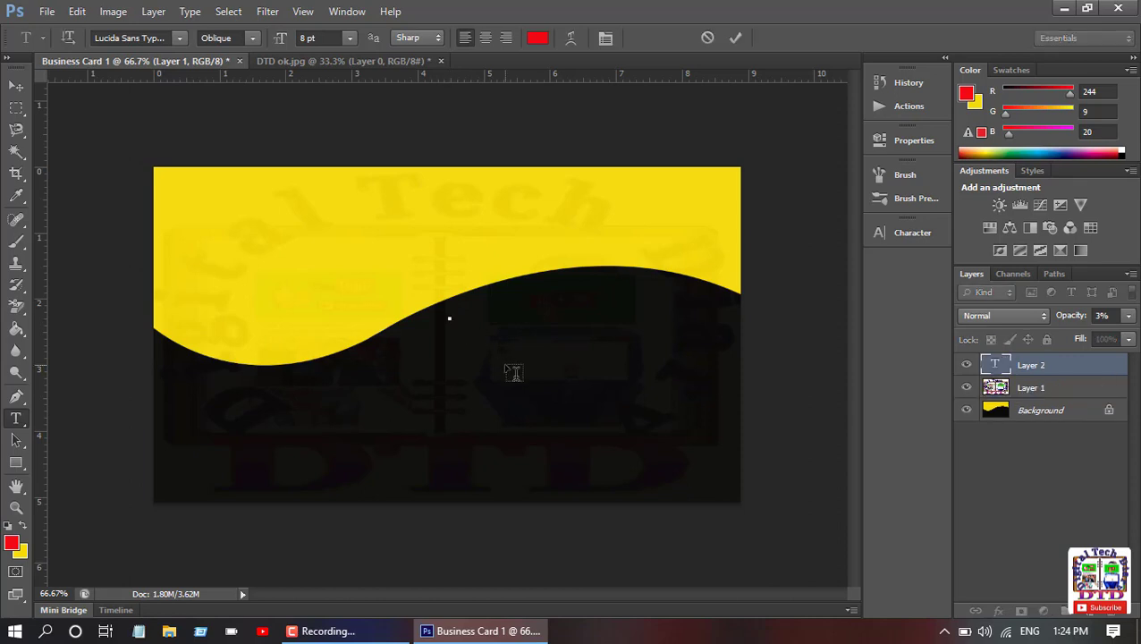
type("Digital Te")
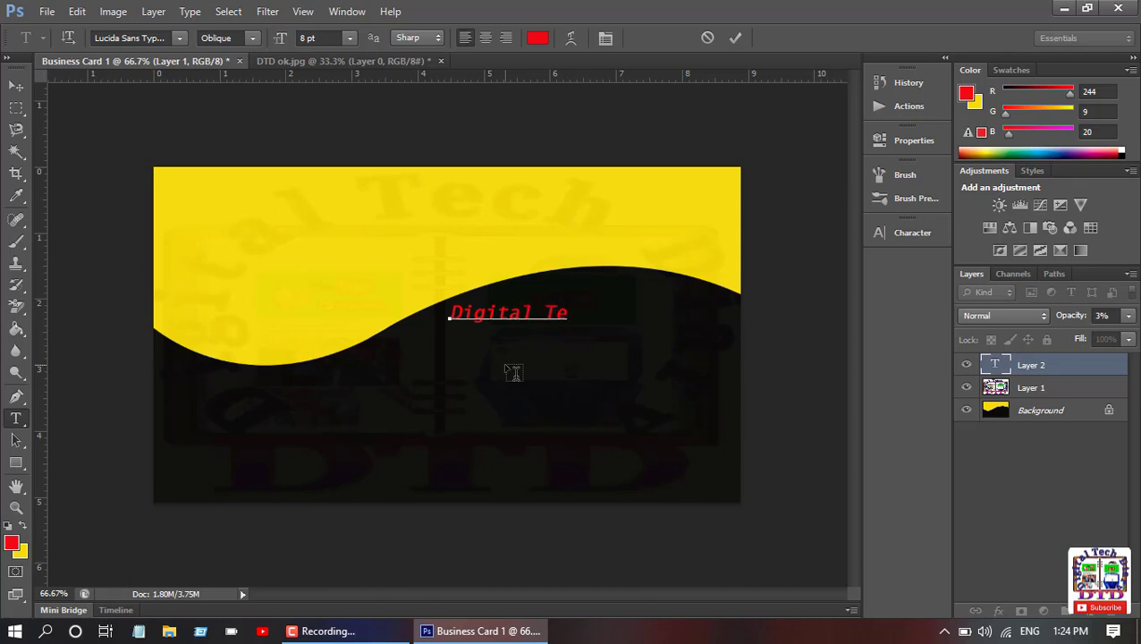
type("ch Diary")
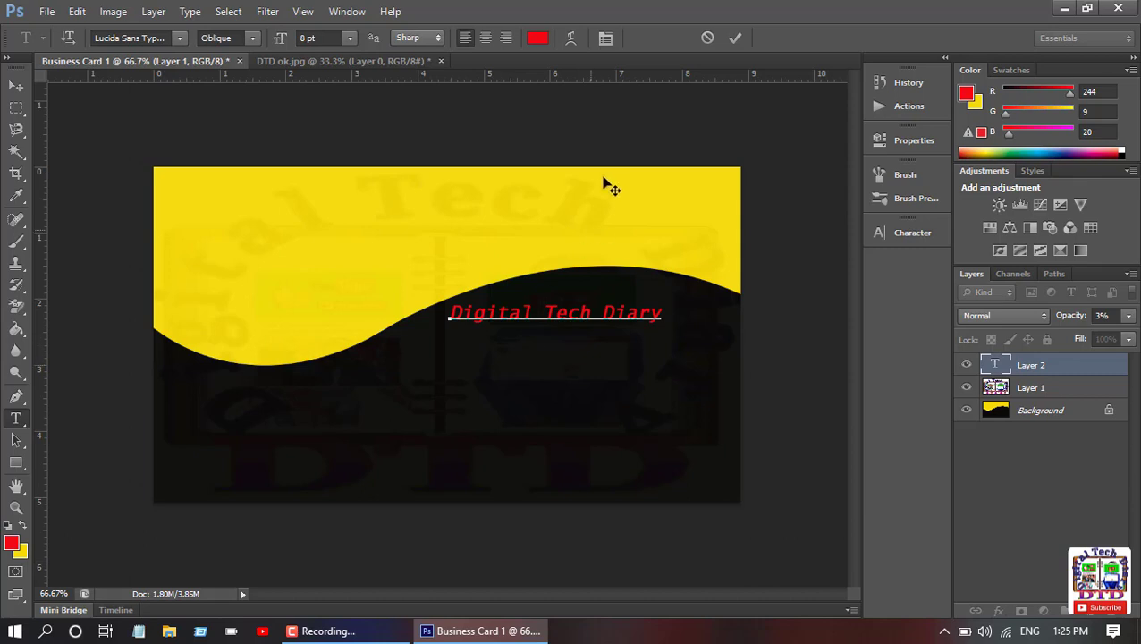
left_click(735, 38)
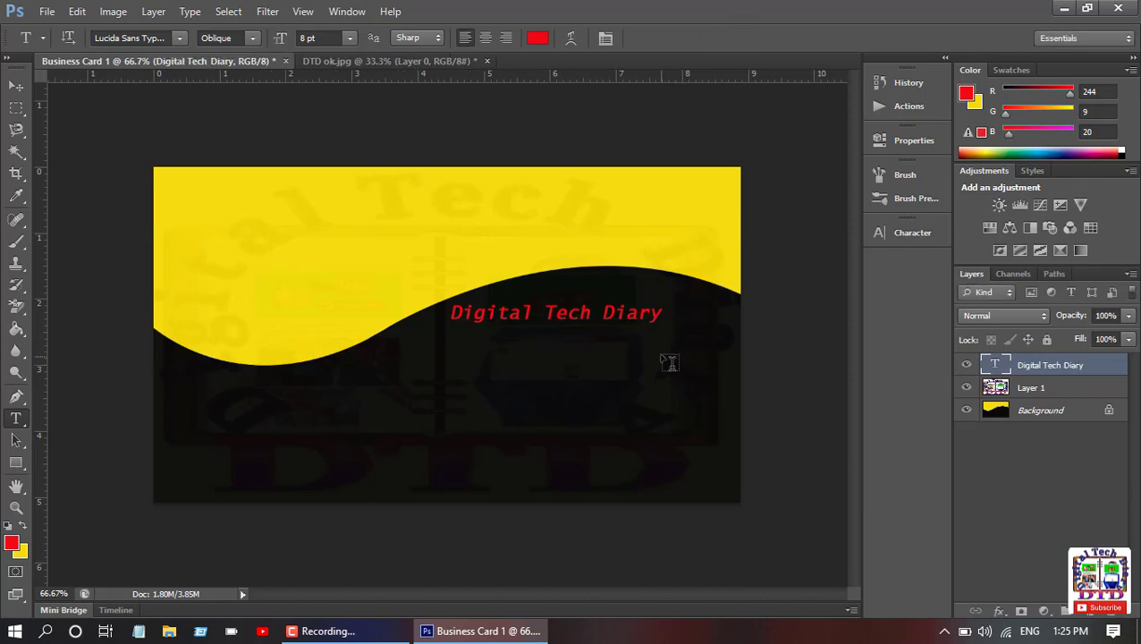
Add a "Youtube Channel" text line directly beneath "Digital Tech Diary", roughly aligned with its left edge.
left_click(442, 339)
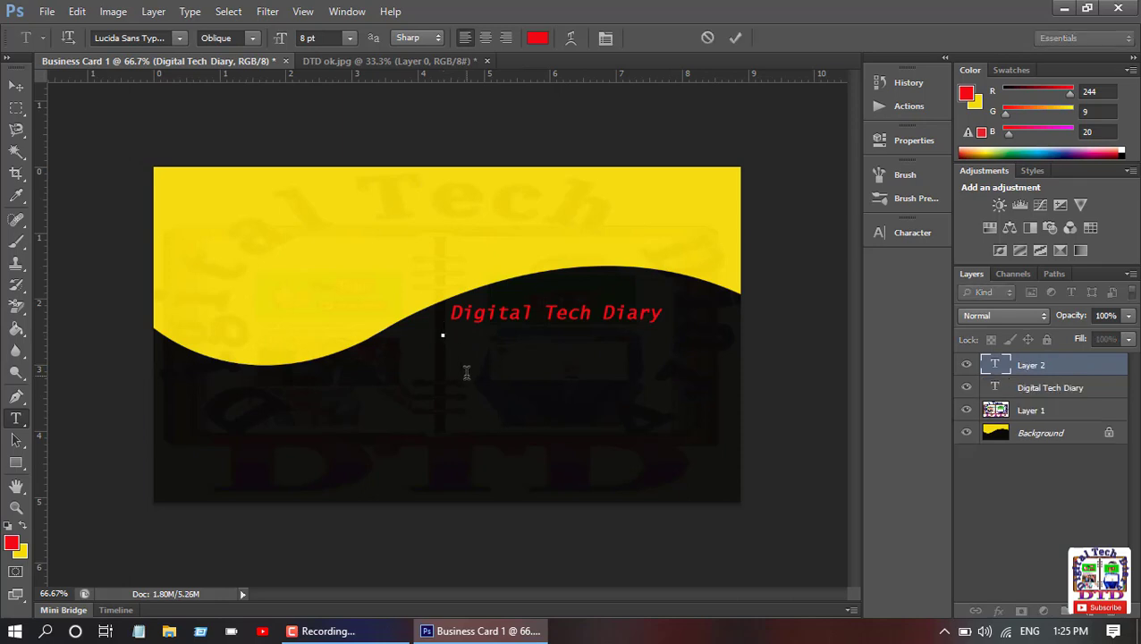
type("Youtube Channel")
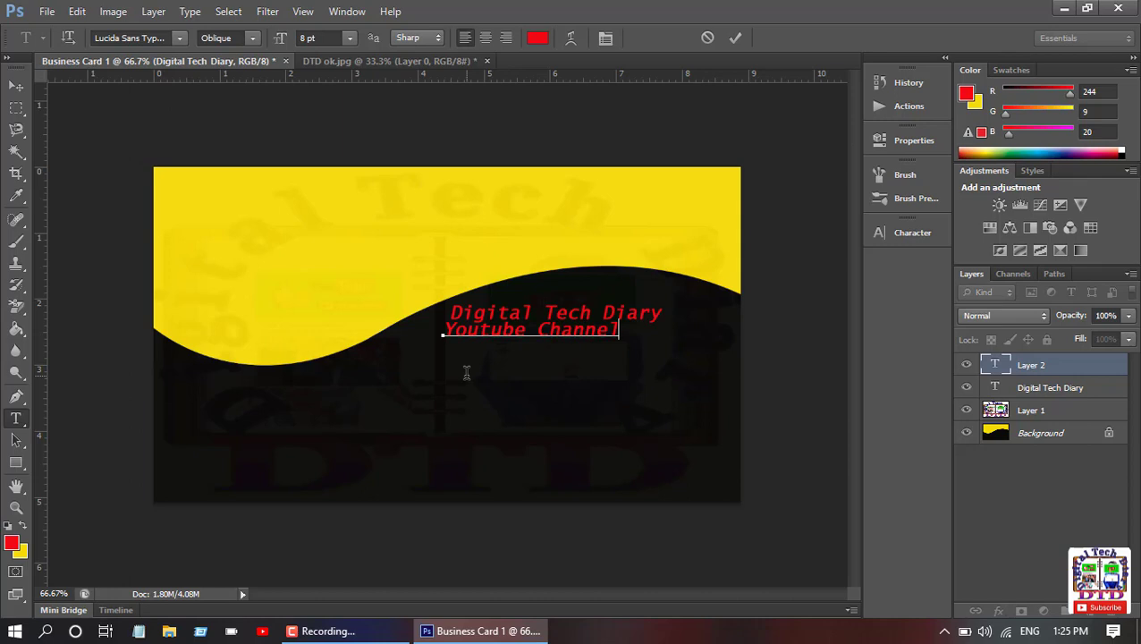
left_click_drag(632, 350, 637, 358)
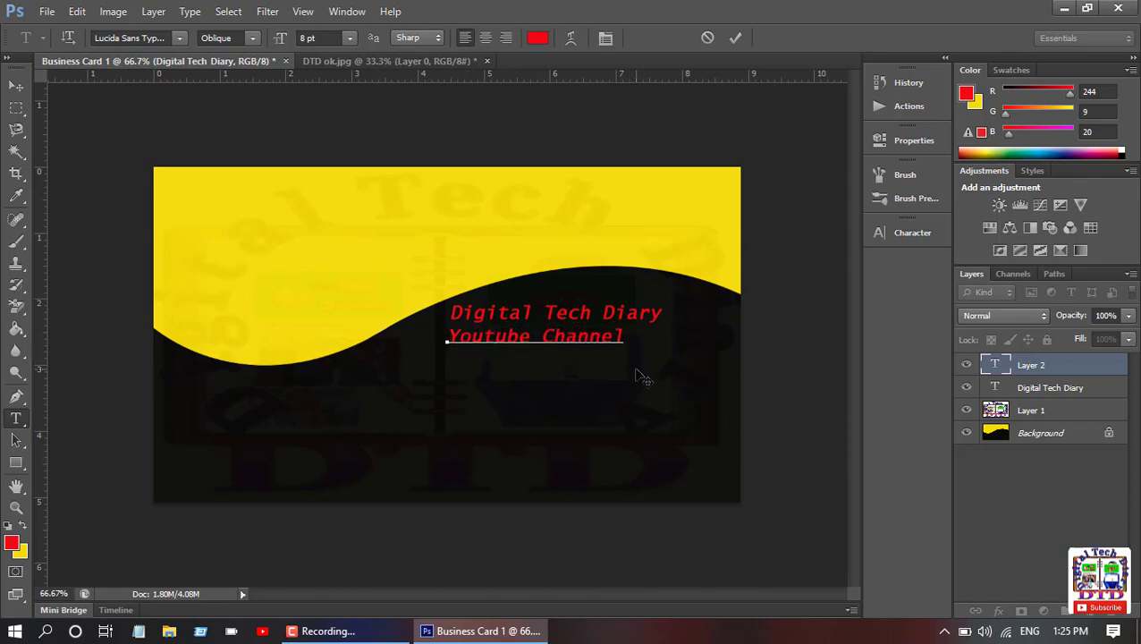
left_click(735, 37)
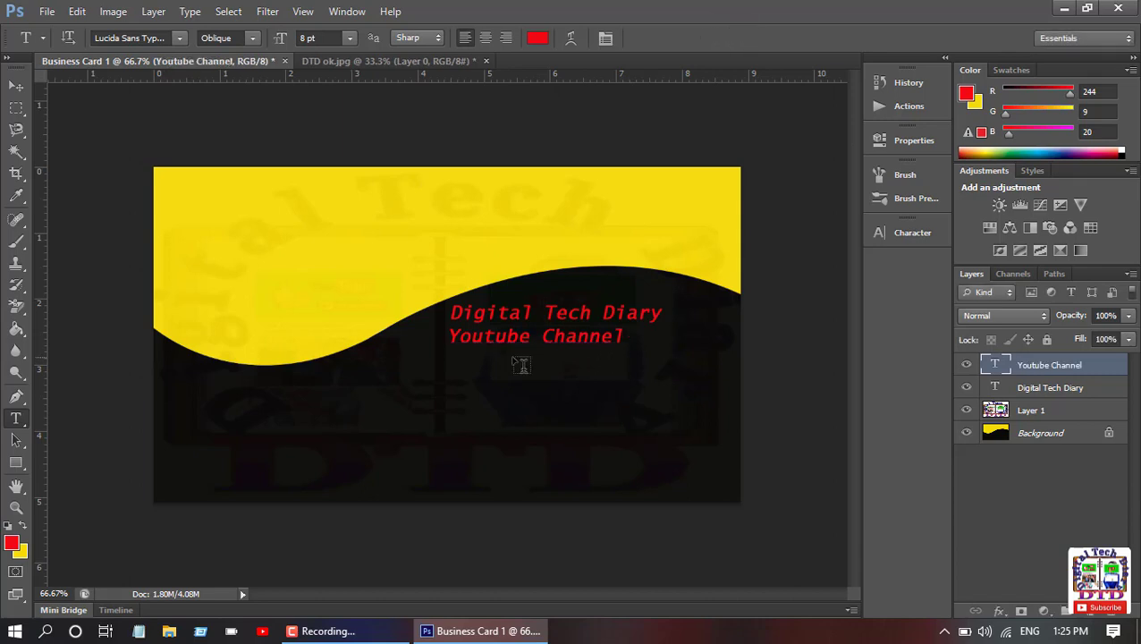
Add the card owner's full name in capitals in the Montserrat font, beneath the "Youtube Channel" line.
left_click(441, 354)
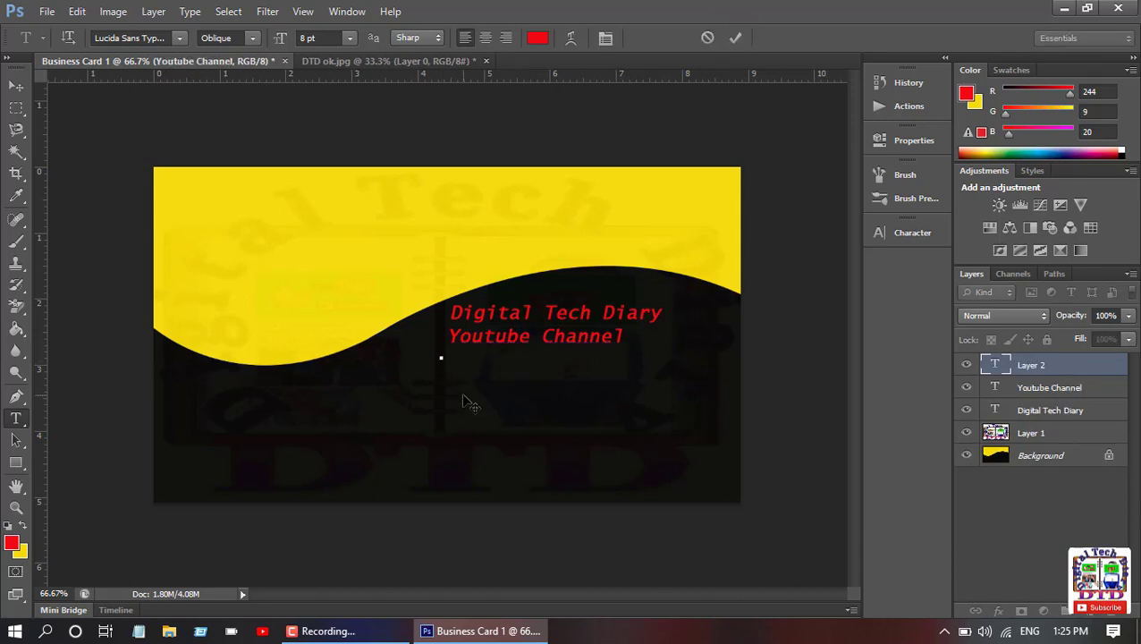
left_click(181, 38)
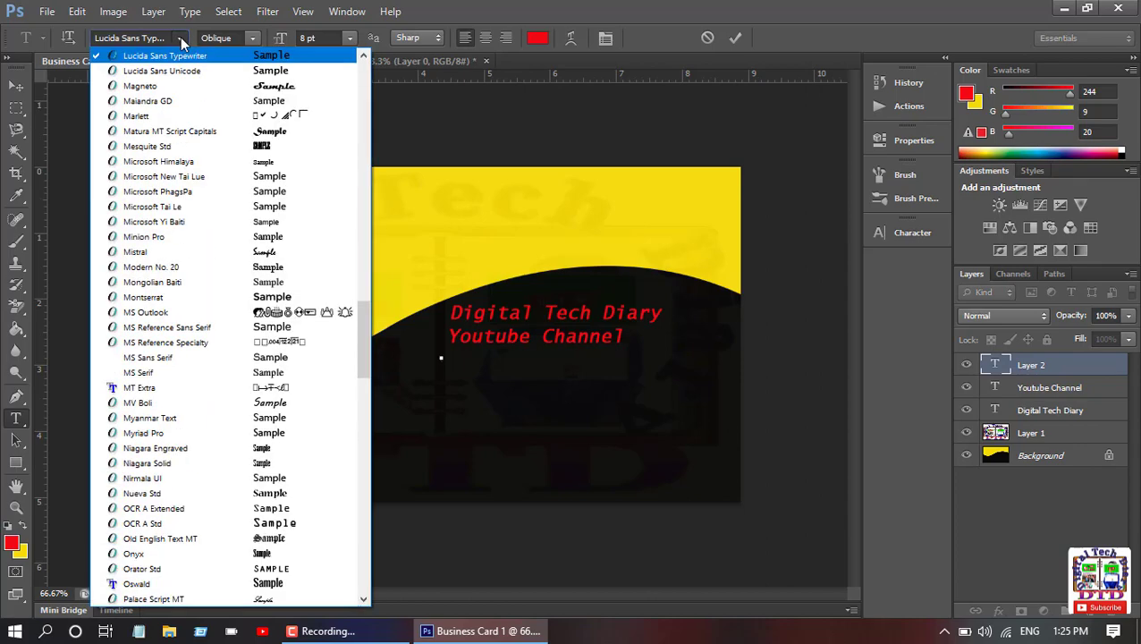
left_click(271, 296)
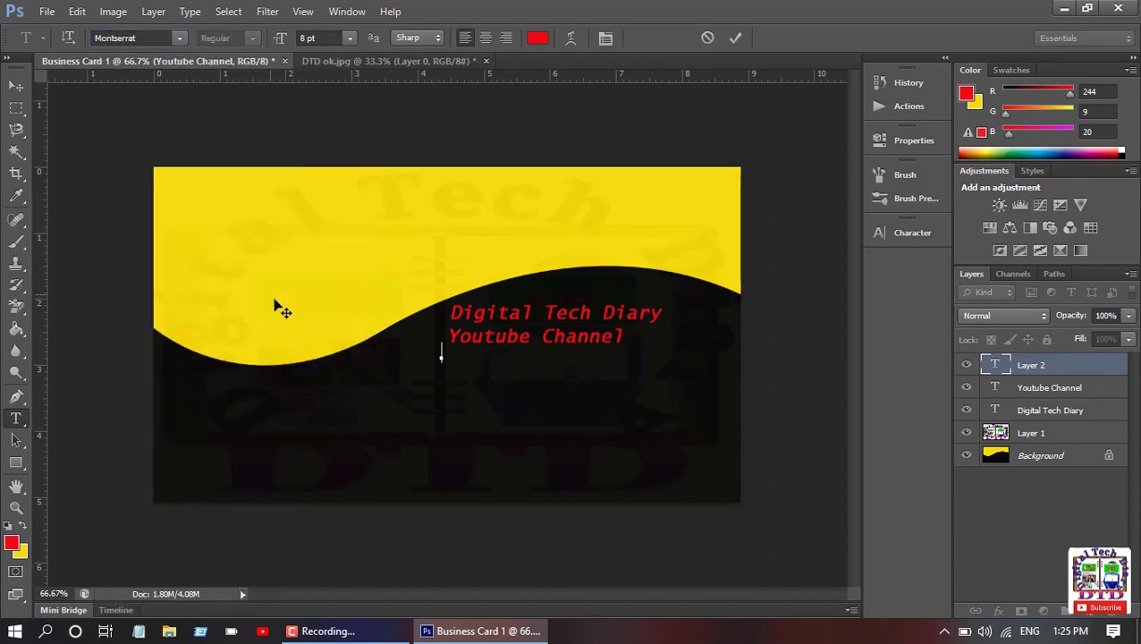
type("PALAS")
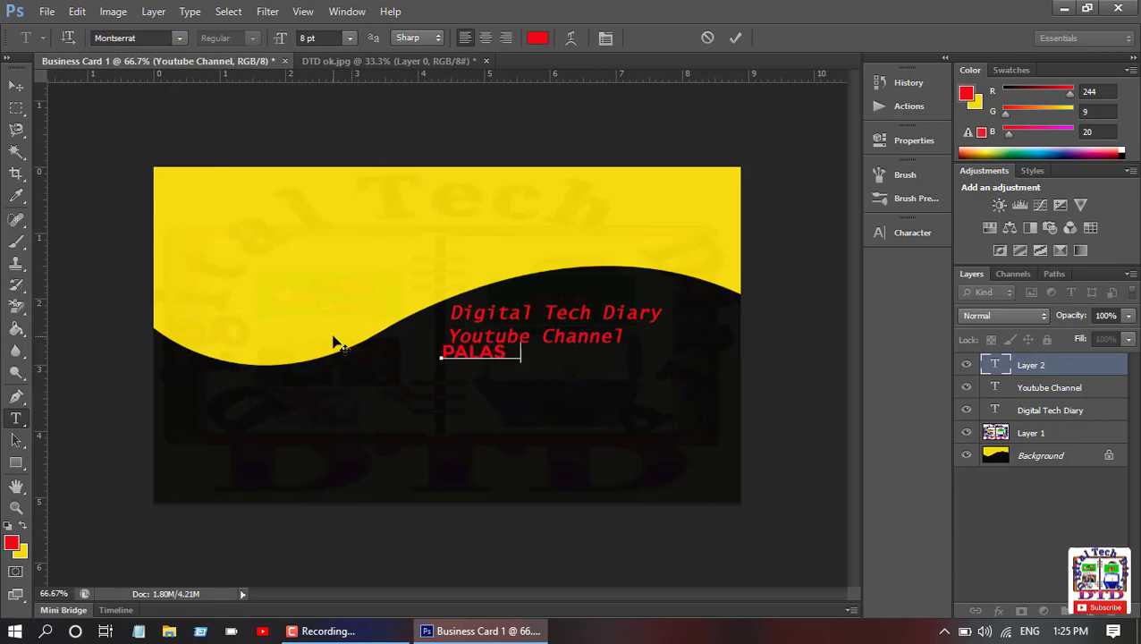
type("H KUMAR DAS")
left_click_drag(664, 384, 677, 394)
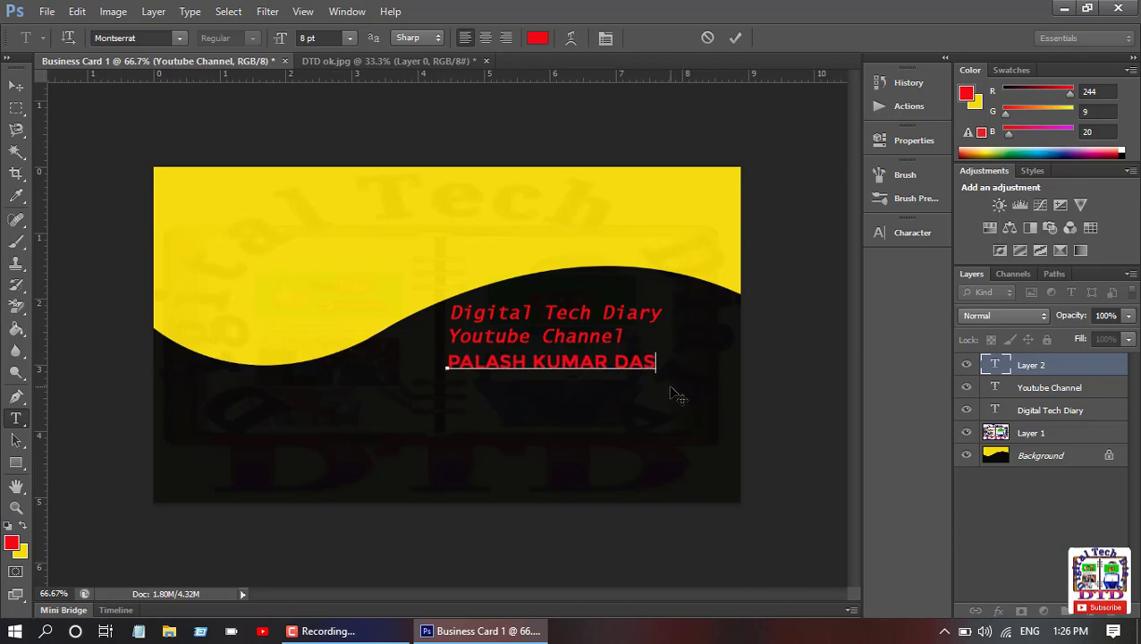
left_click(734, 38)
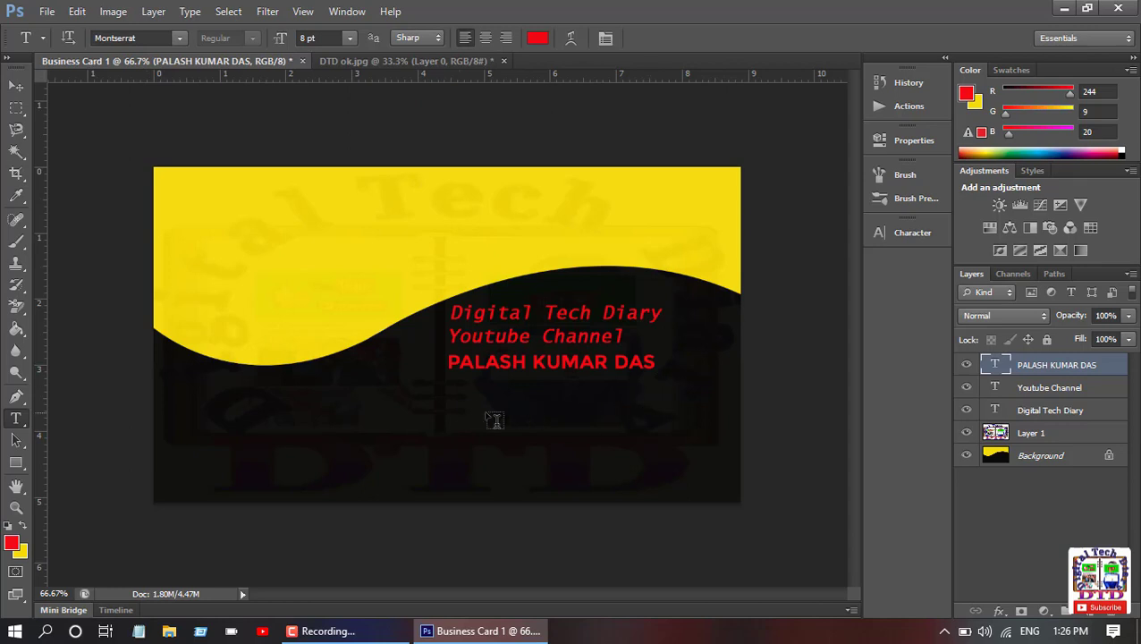
Add the job title "Content Creator" in Rockwell Regular beneath the owner's name.
left_click(440, 386)
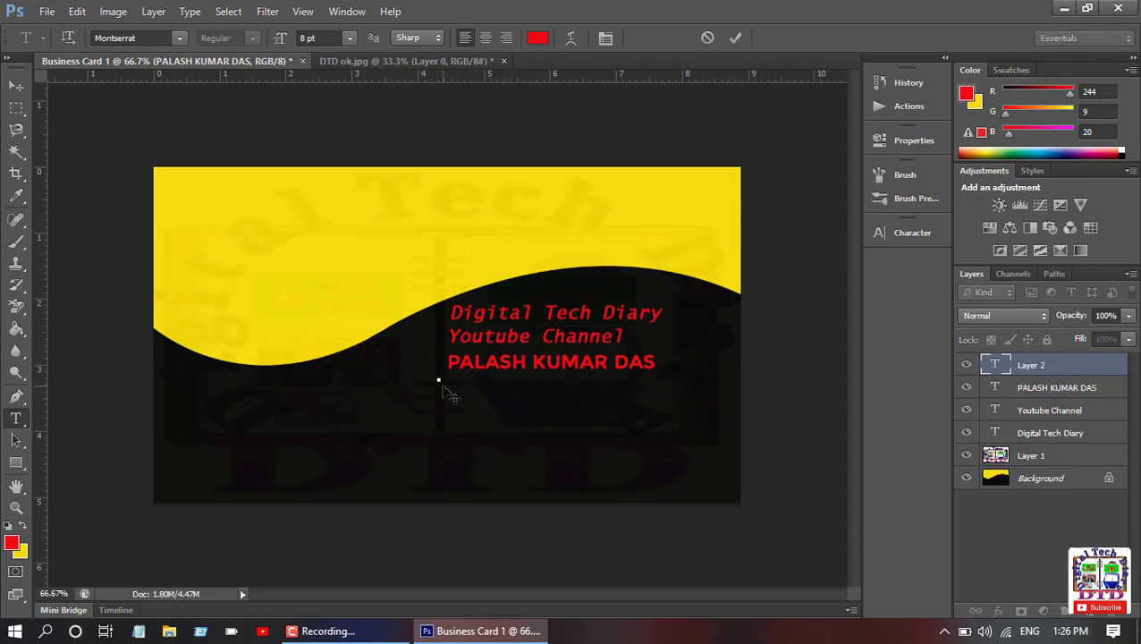
left_click(180, 39)
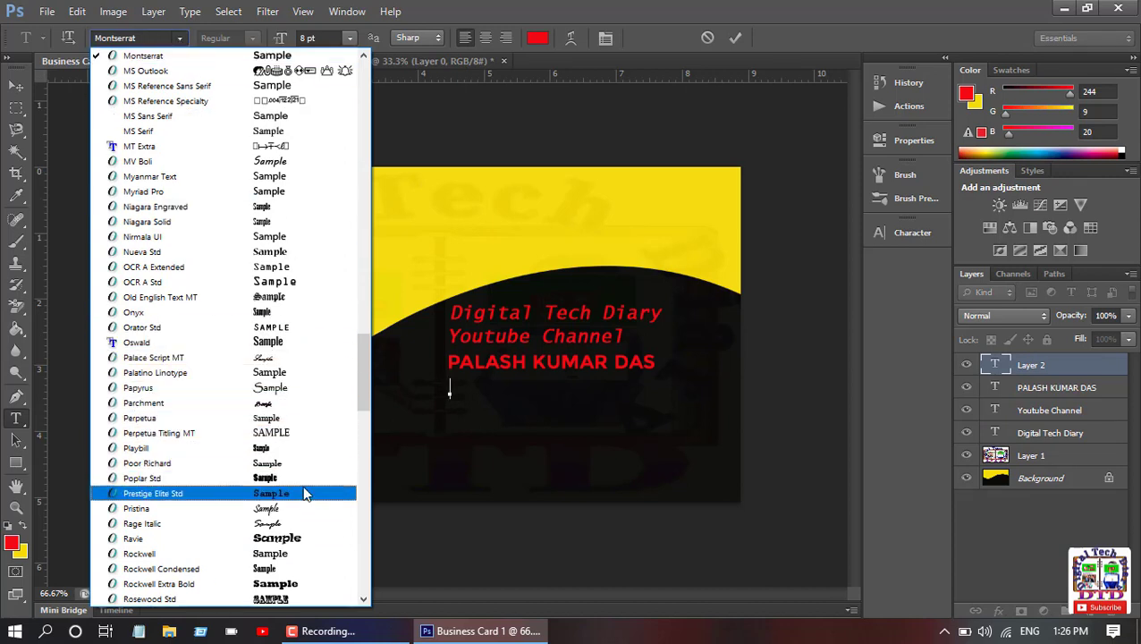
left_click(301, 554)
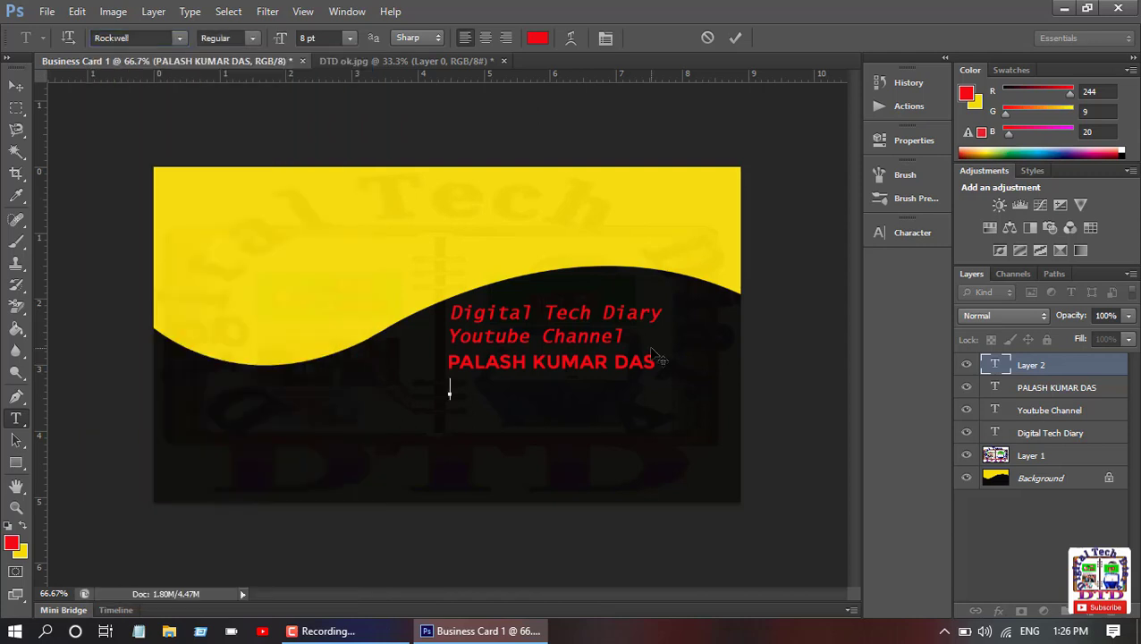
type("LO")
key("BackSpace")
key("BackSpace")
type("Content")
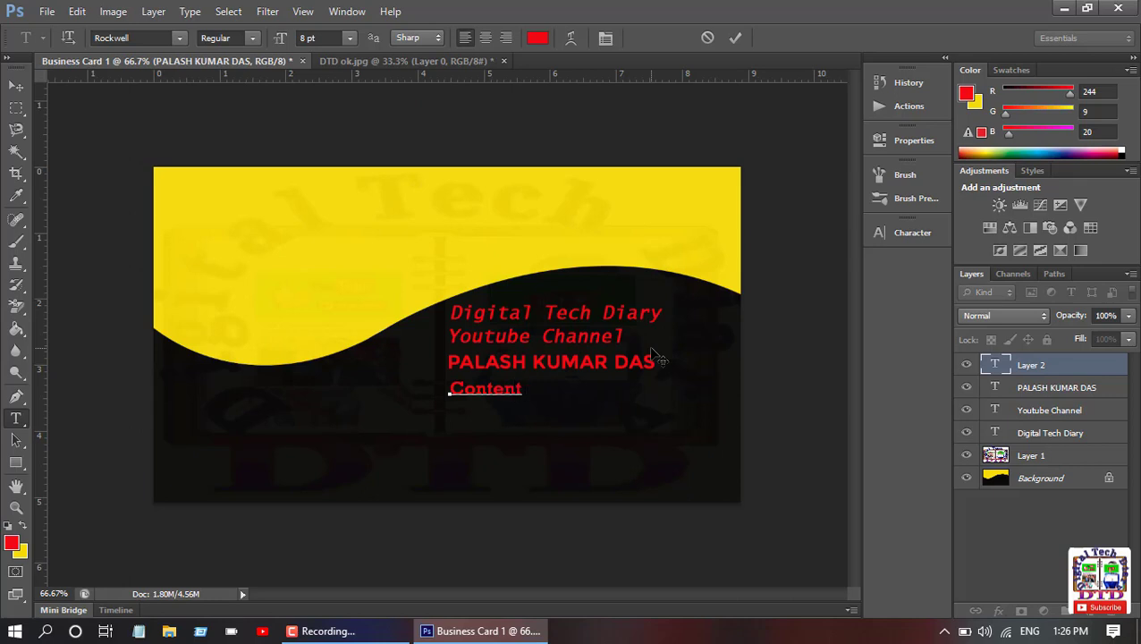
type(" Creator")
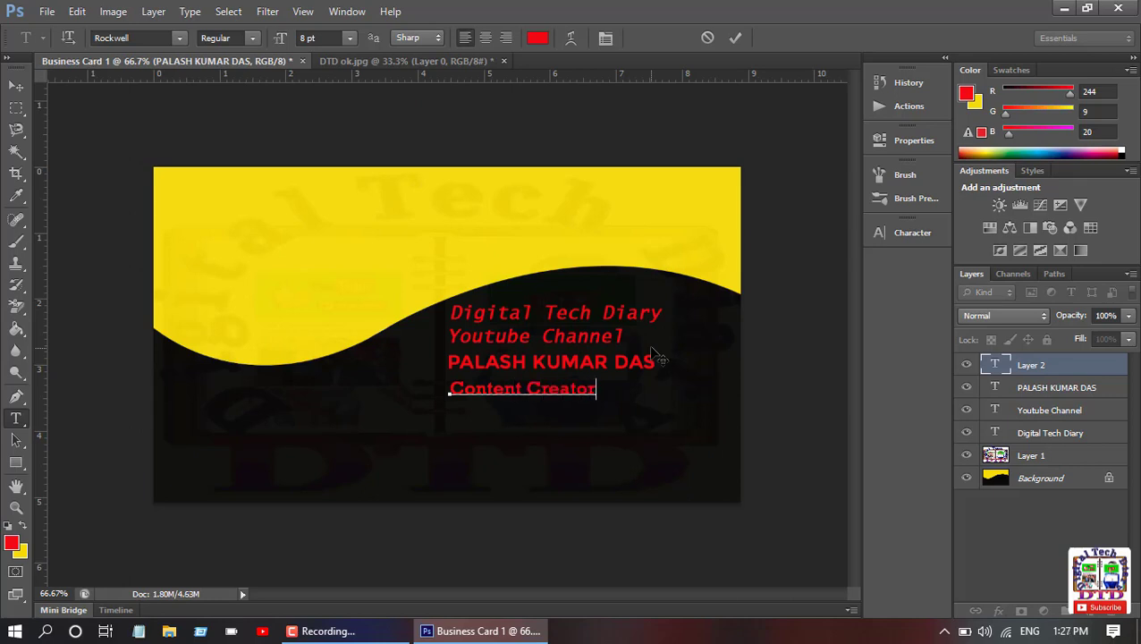
left_click(735, 38)
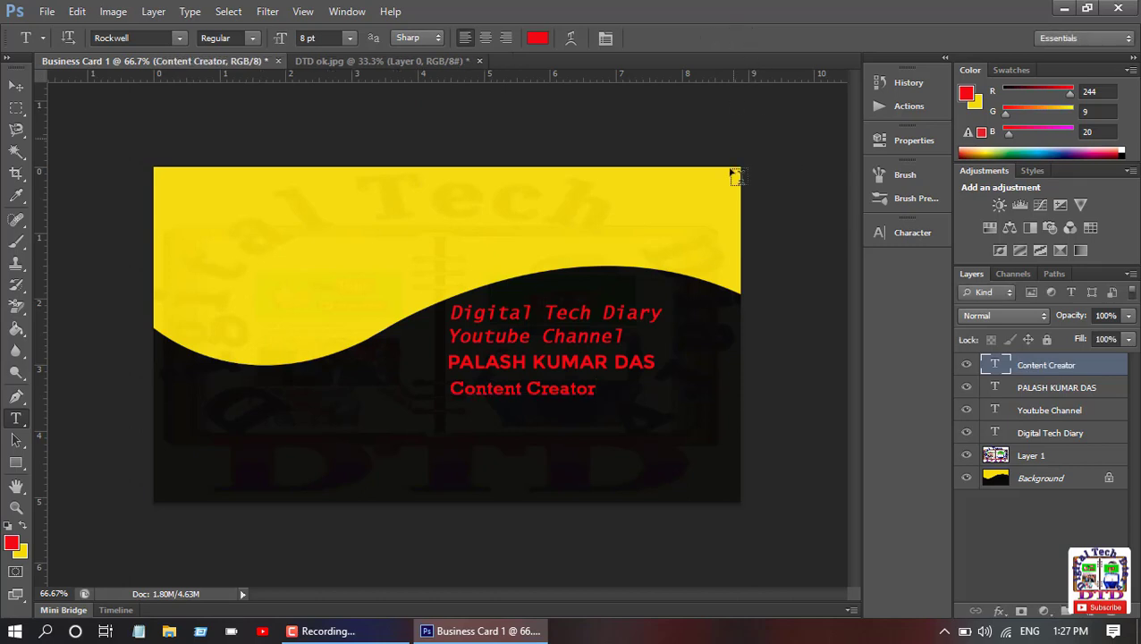
Add the owner's phone number as a new text line beneath "Content Creator".
left_click(454, 417)
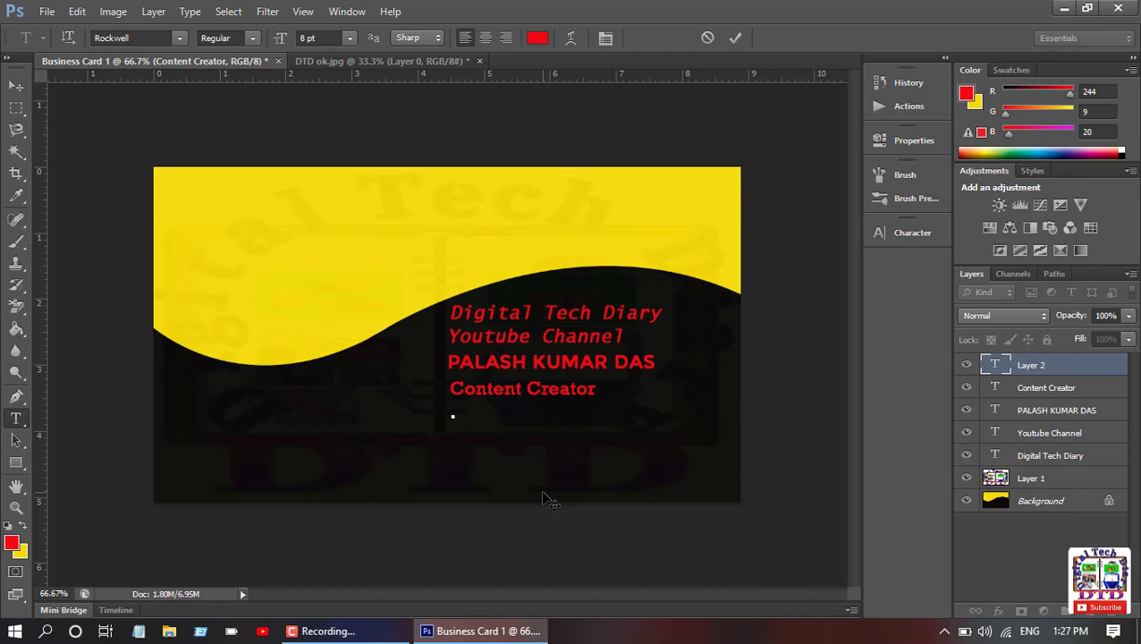
type("e")
type("177")
type("88888")
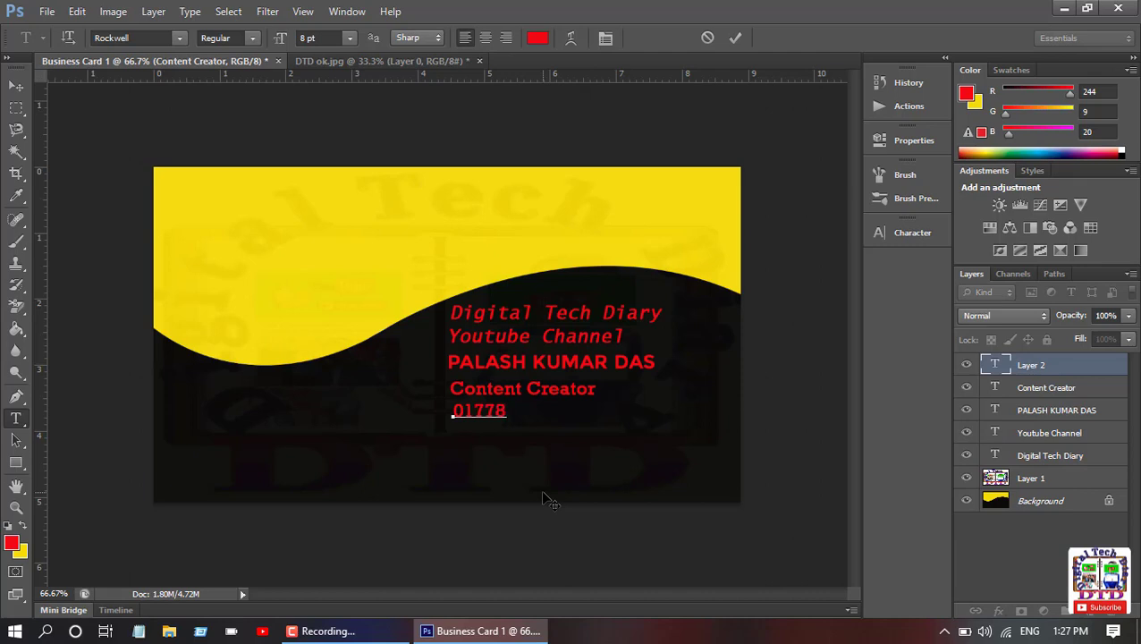
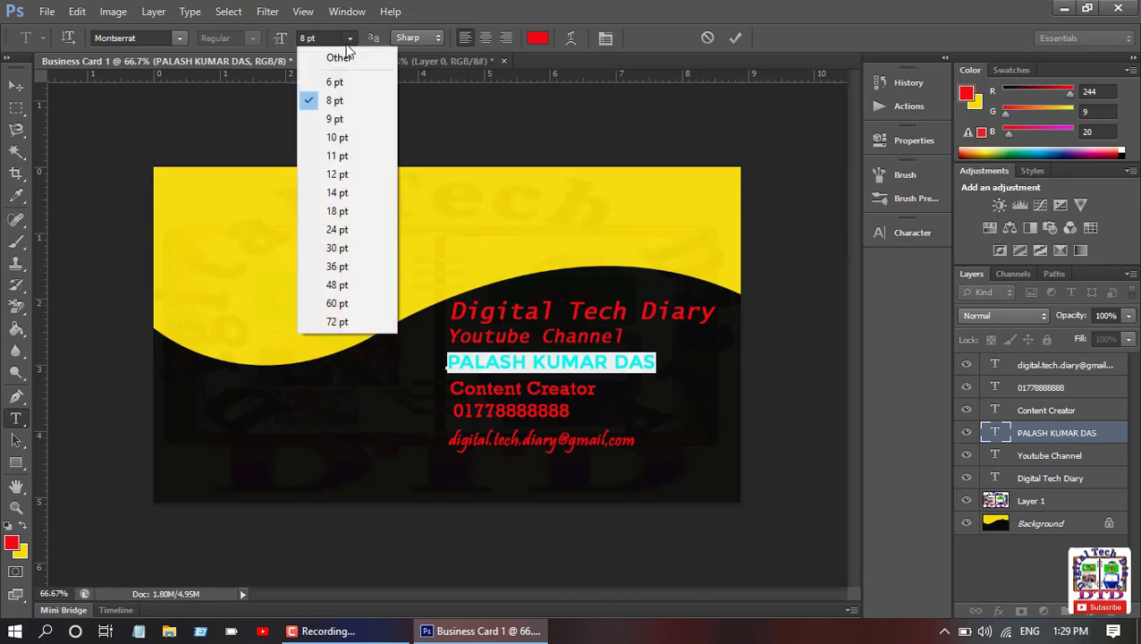
Set the owner's name to 10 pt and shift it slightly down, away from the "Youtube Channel" line.
left_click(333, 139)
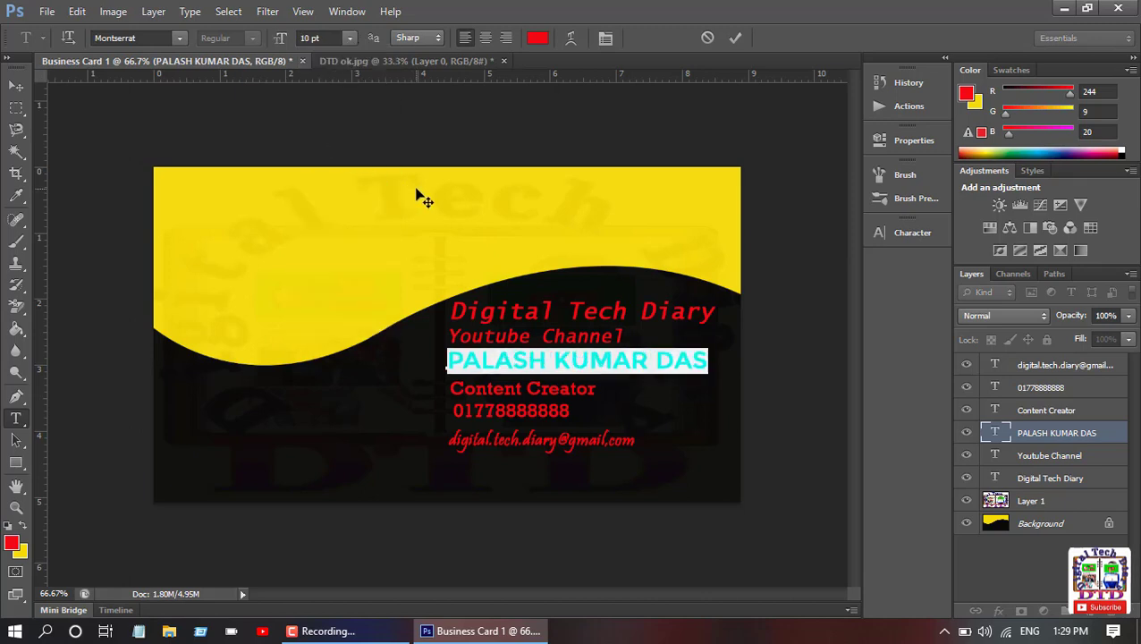
mouse_move(719, 388)
left_mouse_down()
mouse_move(726, 400)
mouse_move(716, 395)
left_mouse_up()
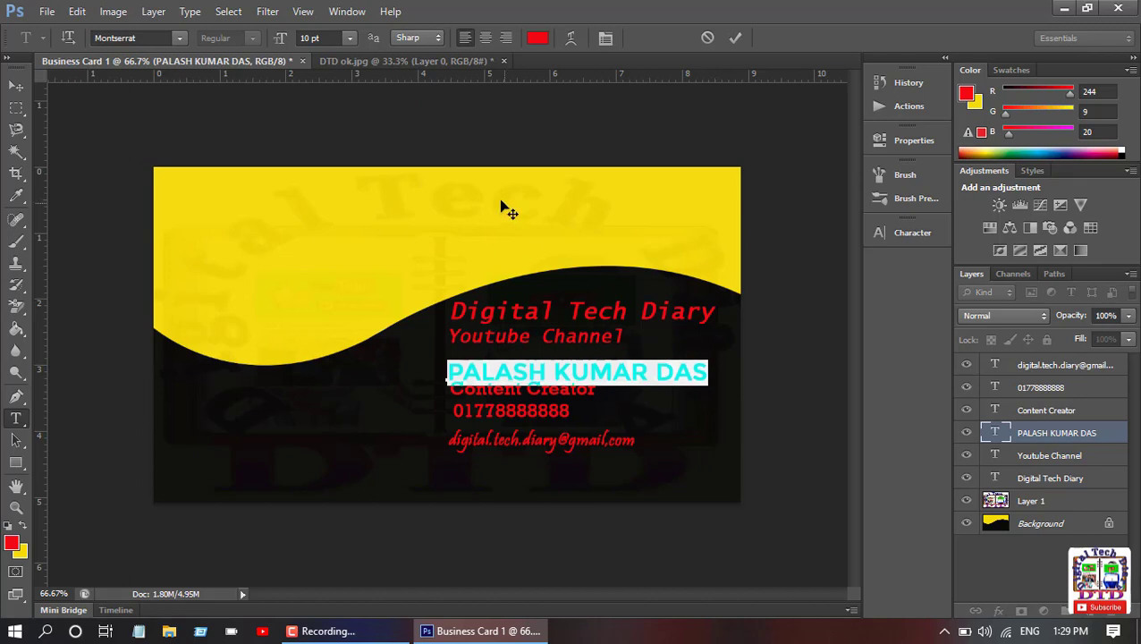
left_click(733, 40)
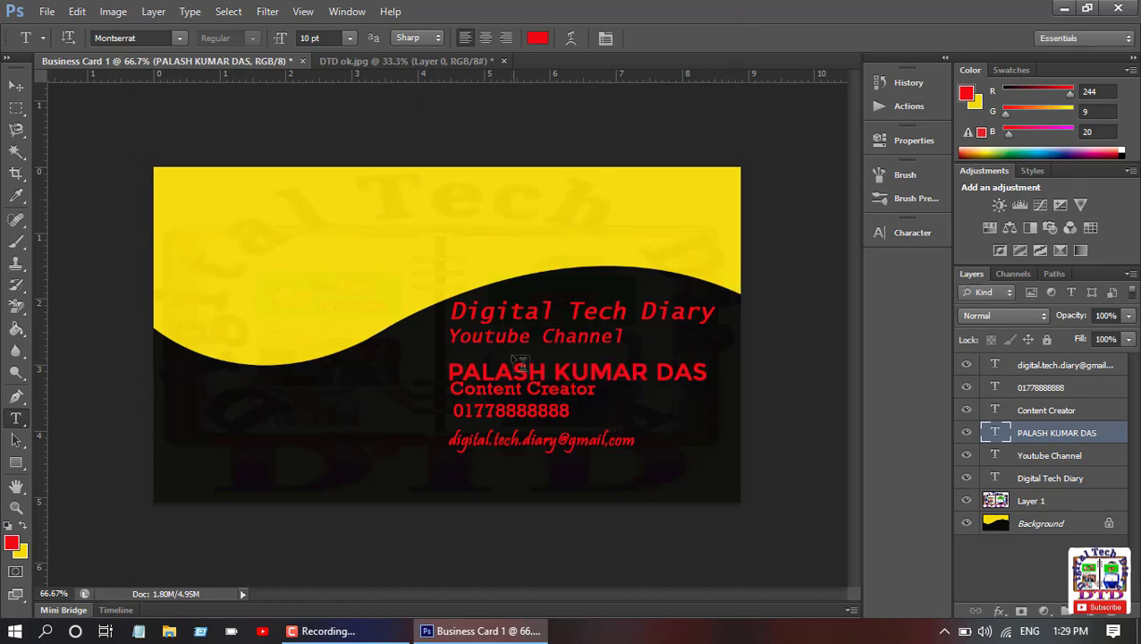
Move "Content Creator" slightly down below the name and restyle it in Sitka Banner at 9 pt.
left_click_drag(454, 389, 601, 393)
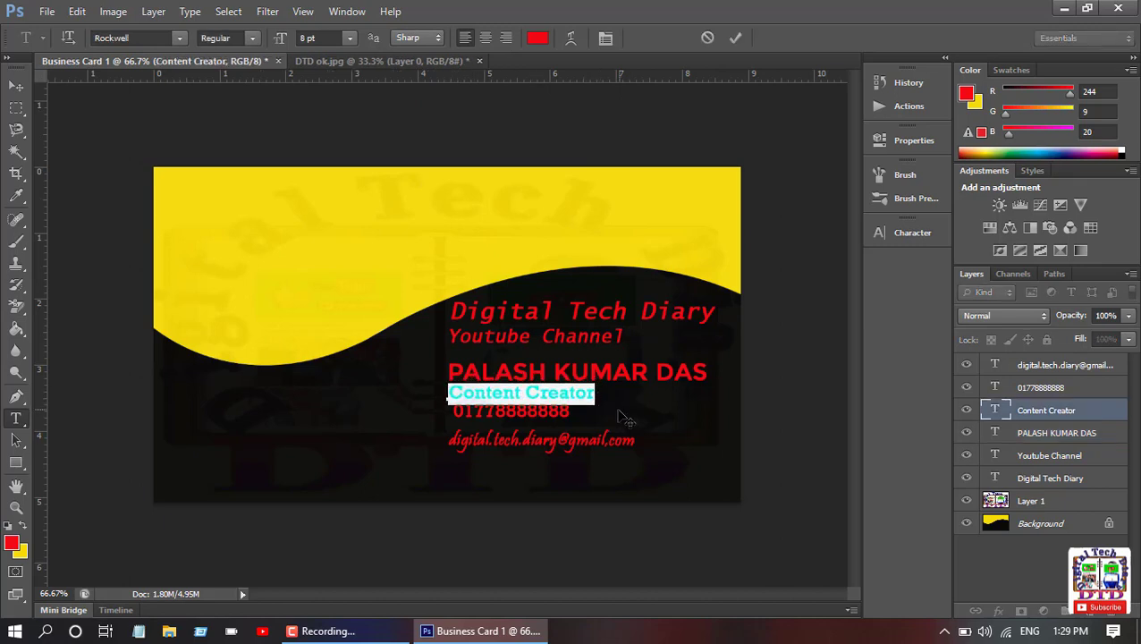
left_click(182, 38)
left_click(281, 273)
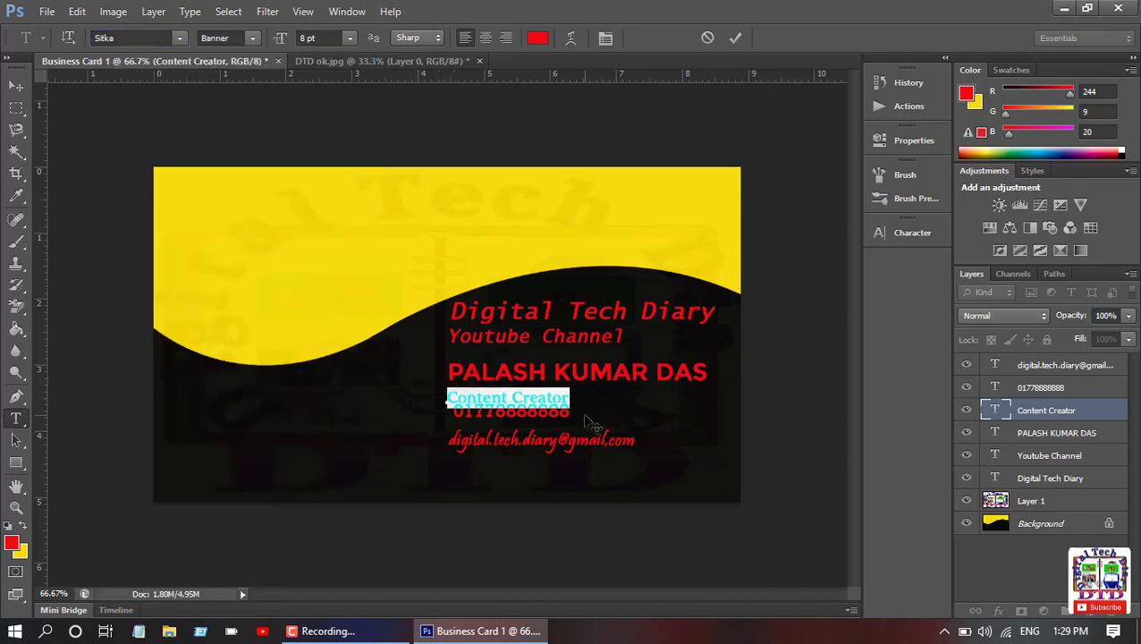
left_click(349, 38)
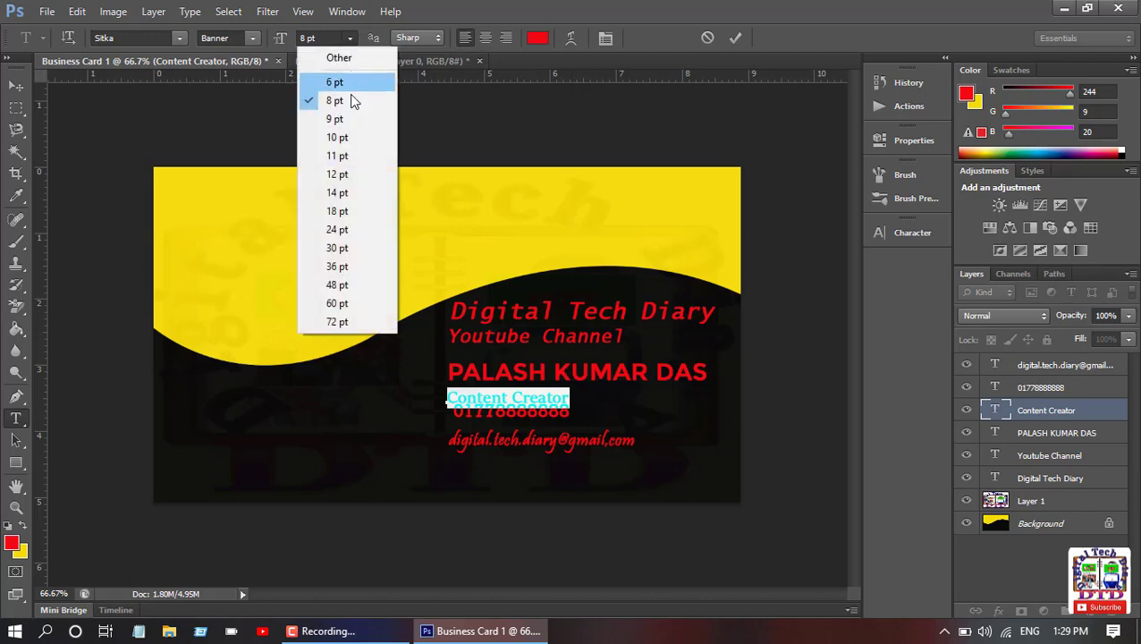
left_click(354, 123)
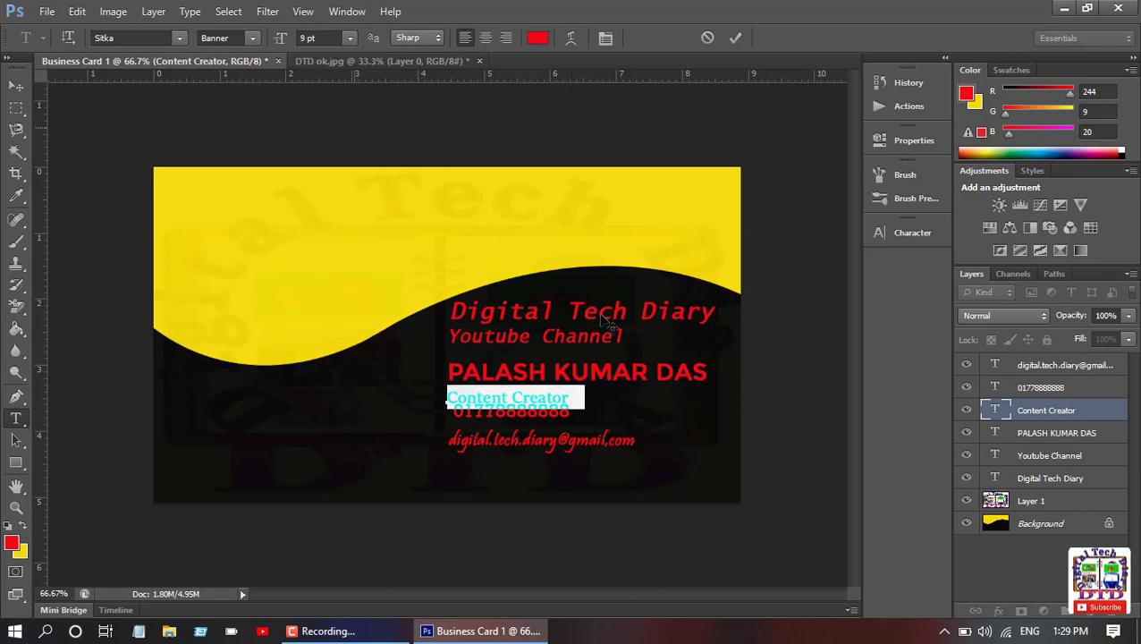
left_click(589, 396)
left_click(725, 41)
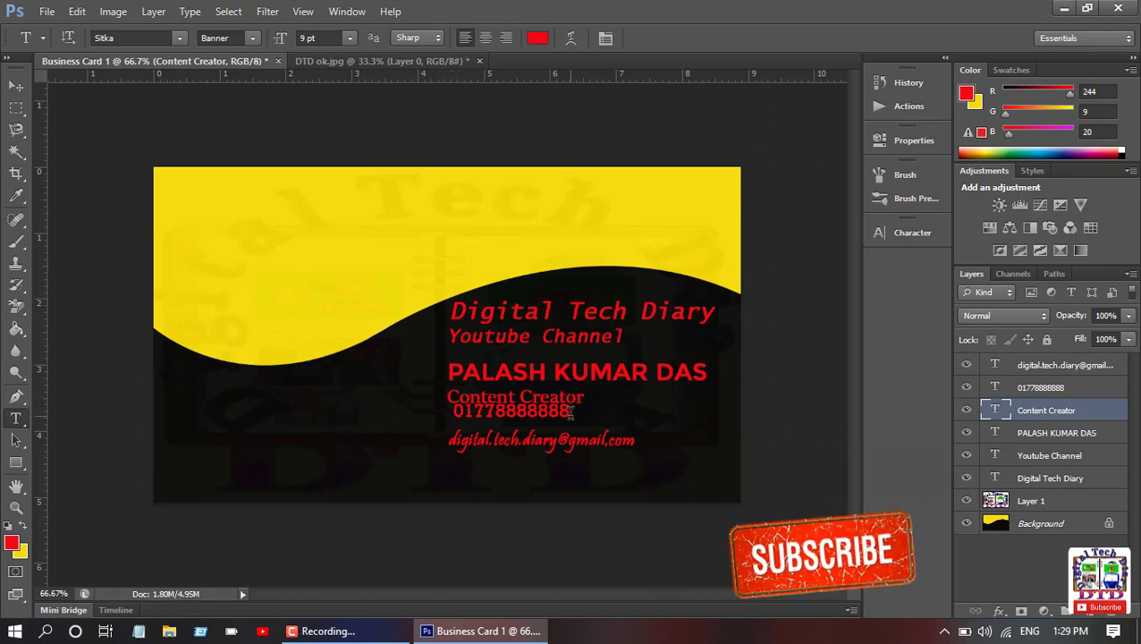
Set the phone number text to 9 pt and move it down, clear of the "Content Creator" line.
left_click_drag(571, 412, 452, 412)
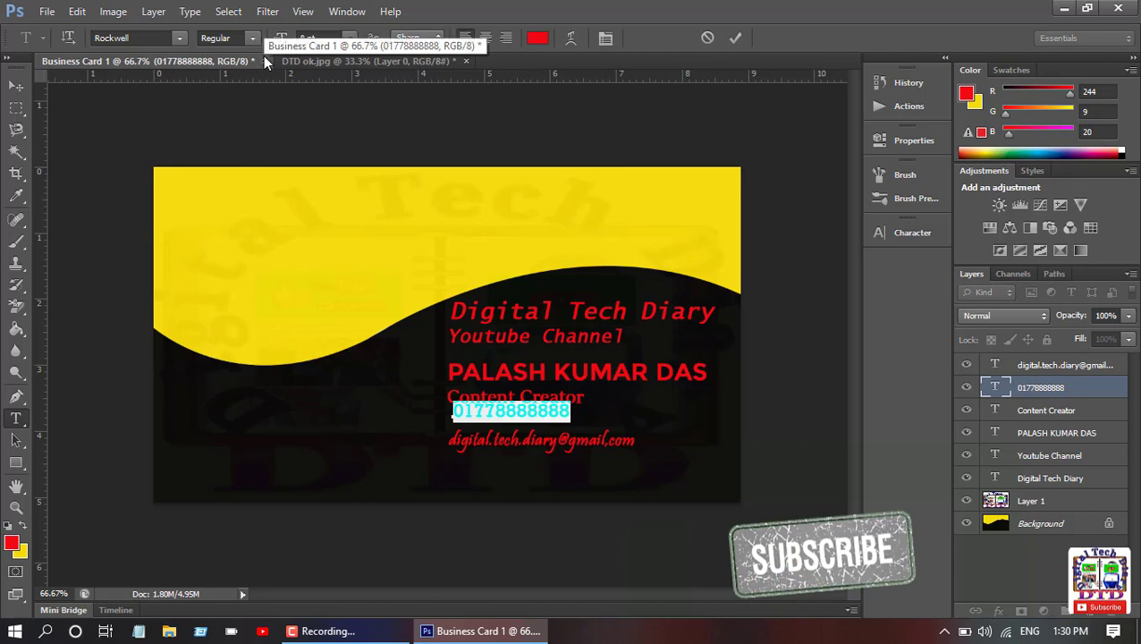
left_click(349, 39)
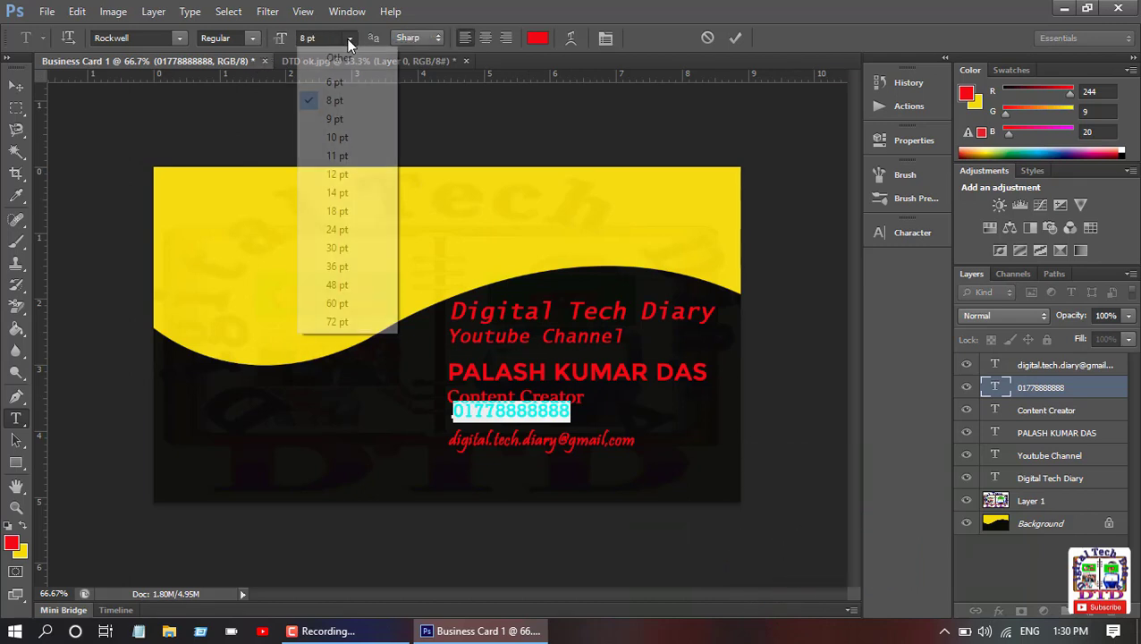
left_click(335, 119)
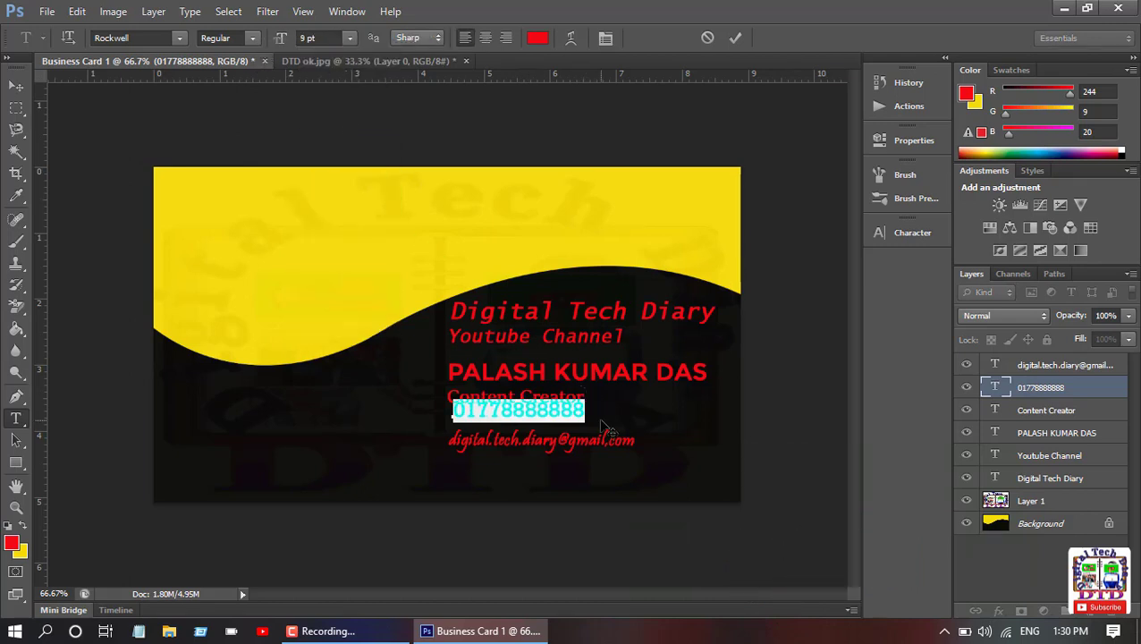
left_click_drag(601, 419, 595, 438)
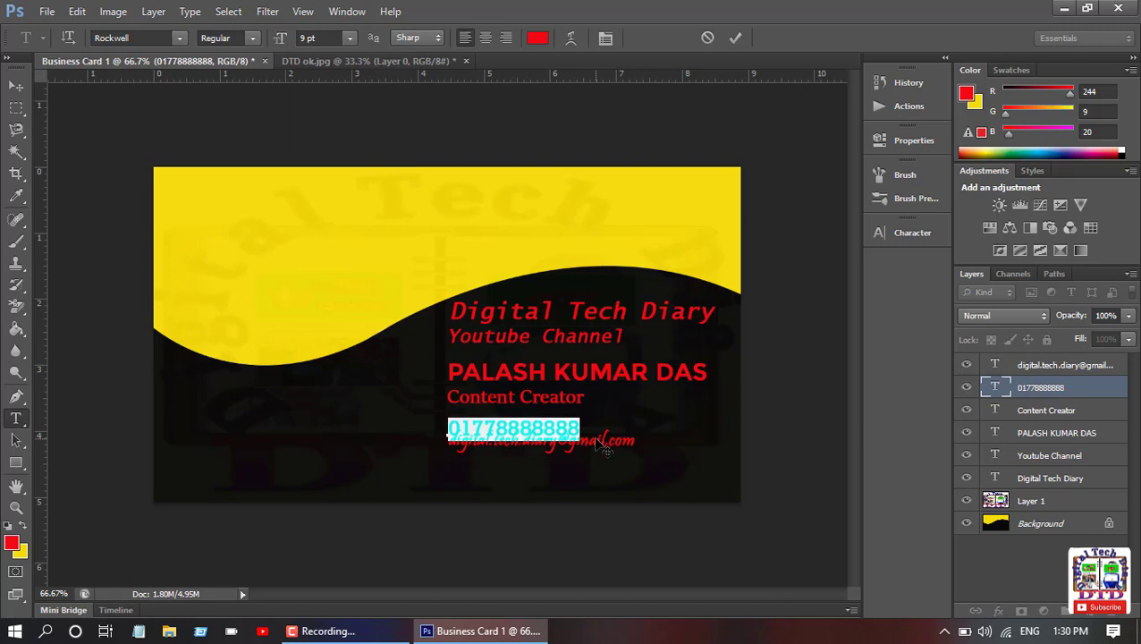
left_click(738, 40)
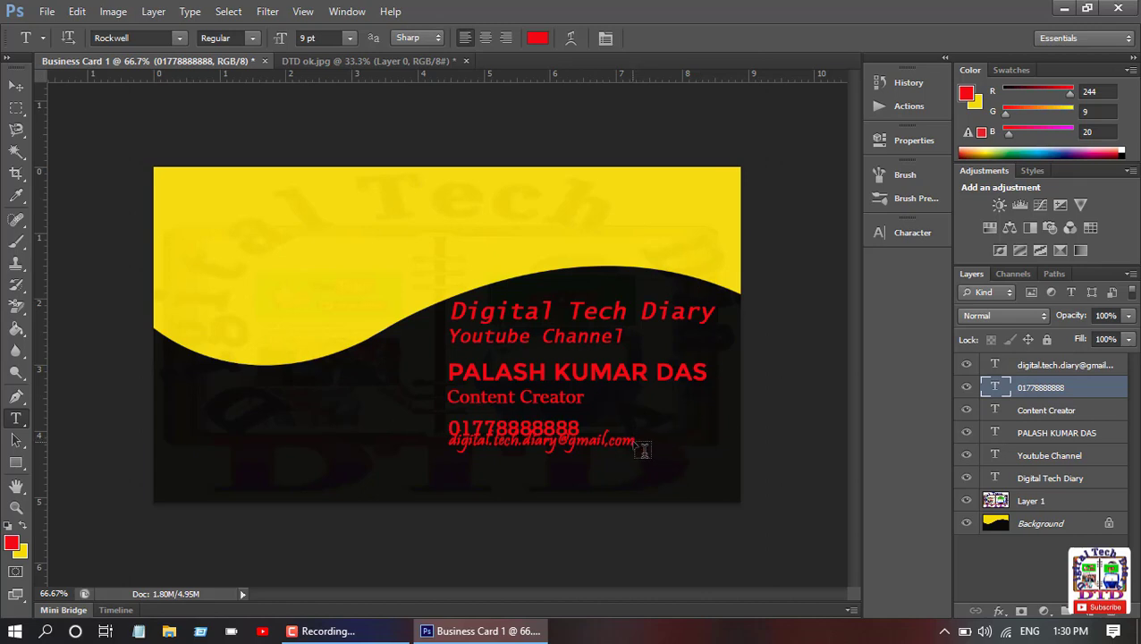
Move the e-mail line down below the phone number and set its text to 9 pt.
left_click_drag(633, 440, 447, 454)
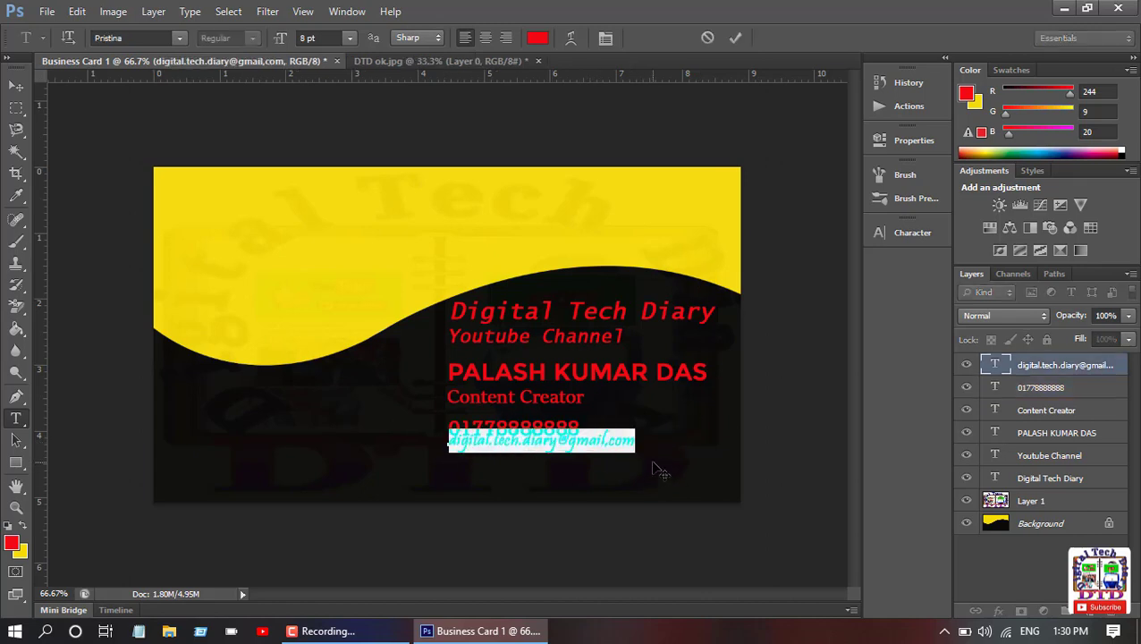
left_click_drag(657, 466, 657, 489)
left_click(349, 37)
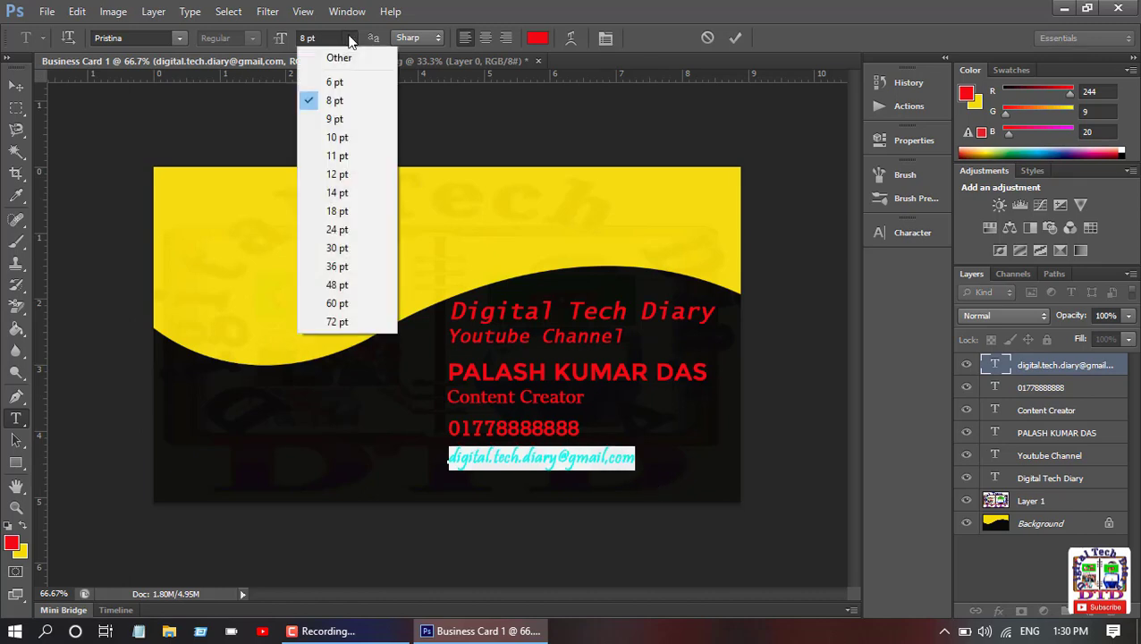
left_click(345, 117)
left_click(663, 458)
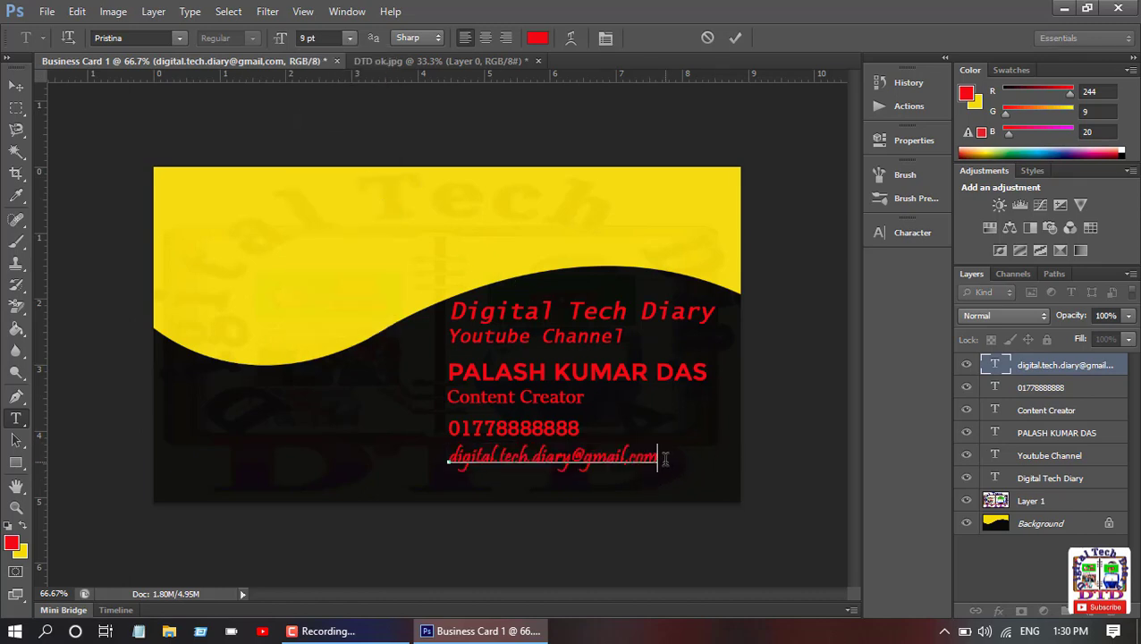
left_click(735, 37)
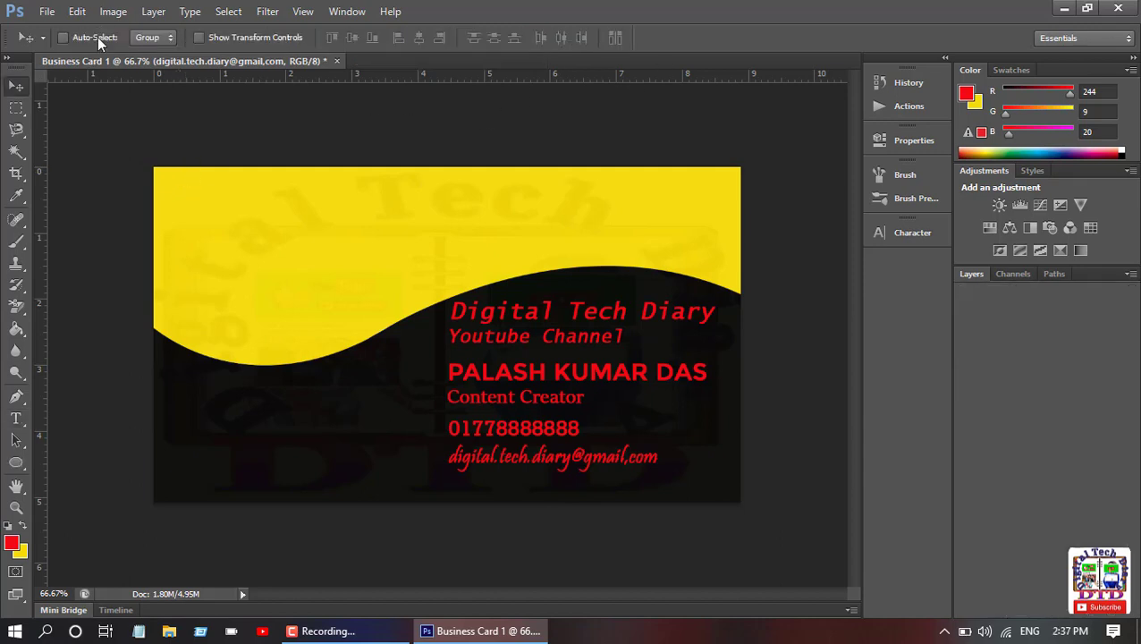
Open the envelope image "1" and the mobile phone image "7" together from the DTD Channel folder.
left_click(46, 11)
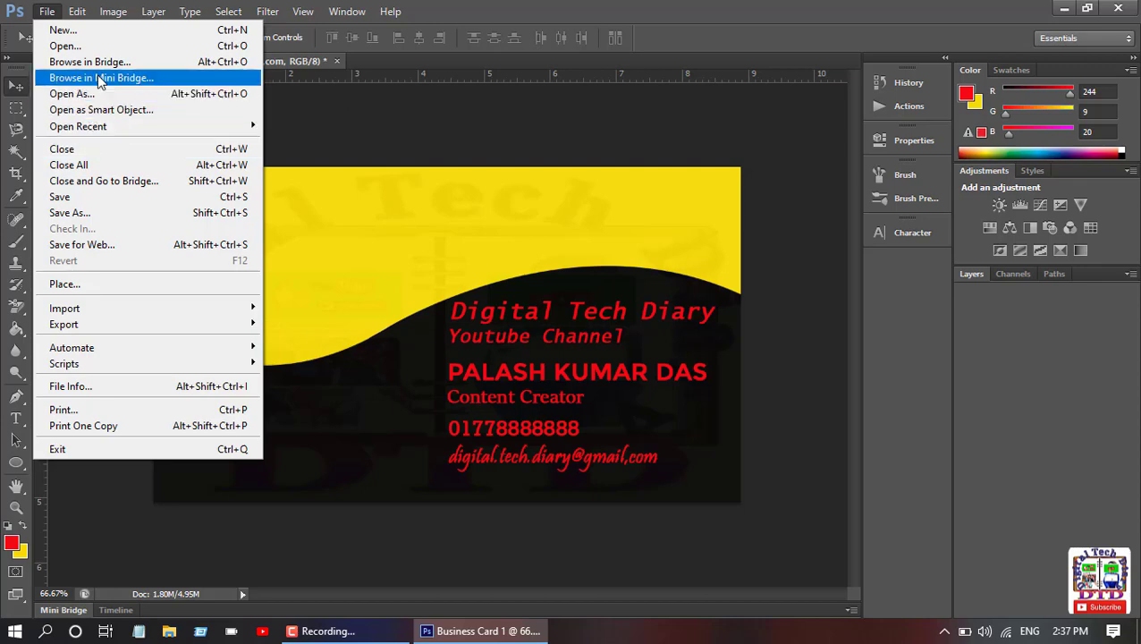
left_click(116, 45)
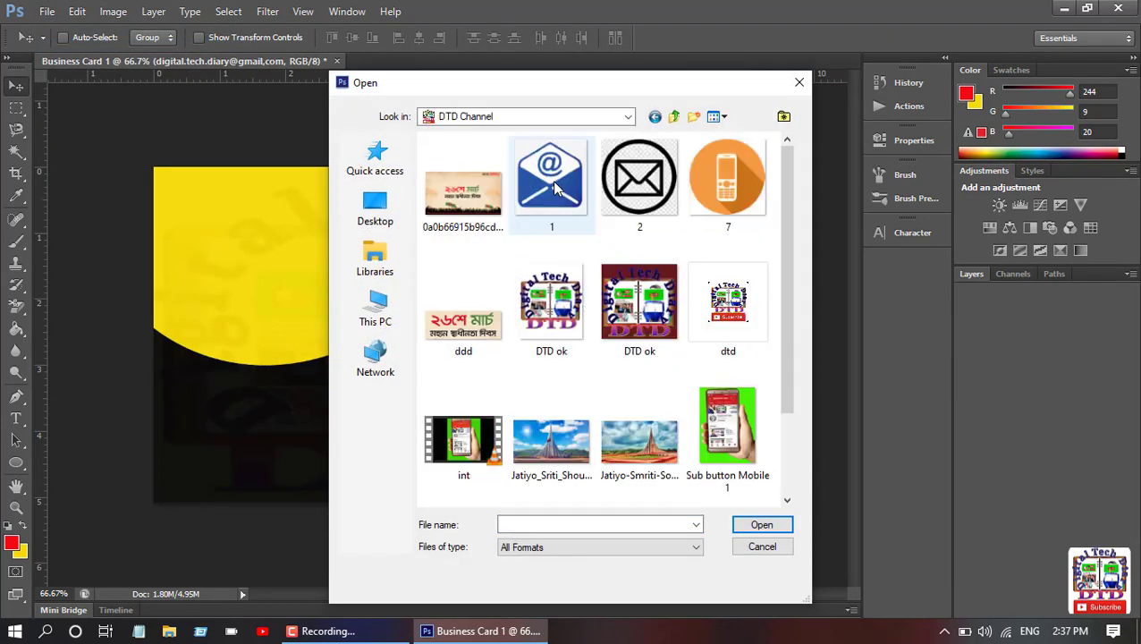
left_click(555, 188)
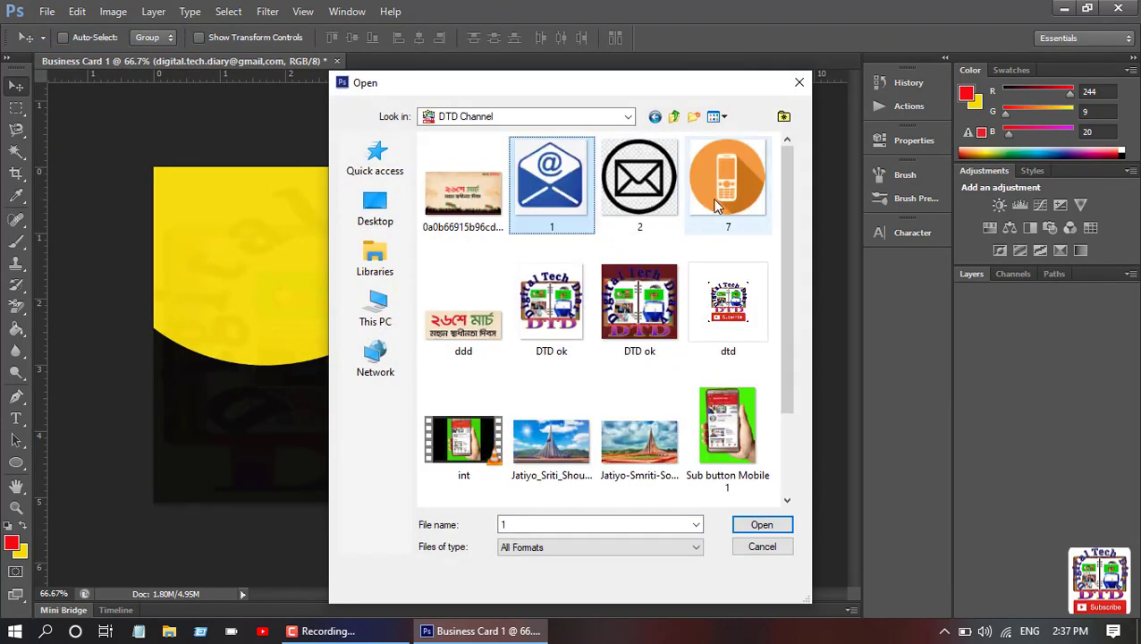
left_click(724, 214, "ctrl")
left_click(761, 525)
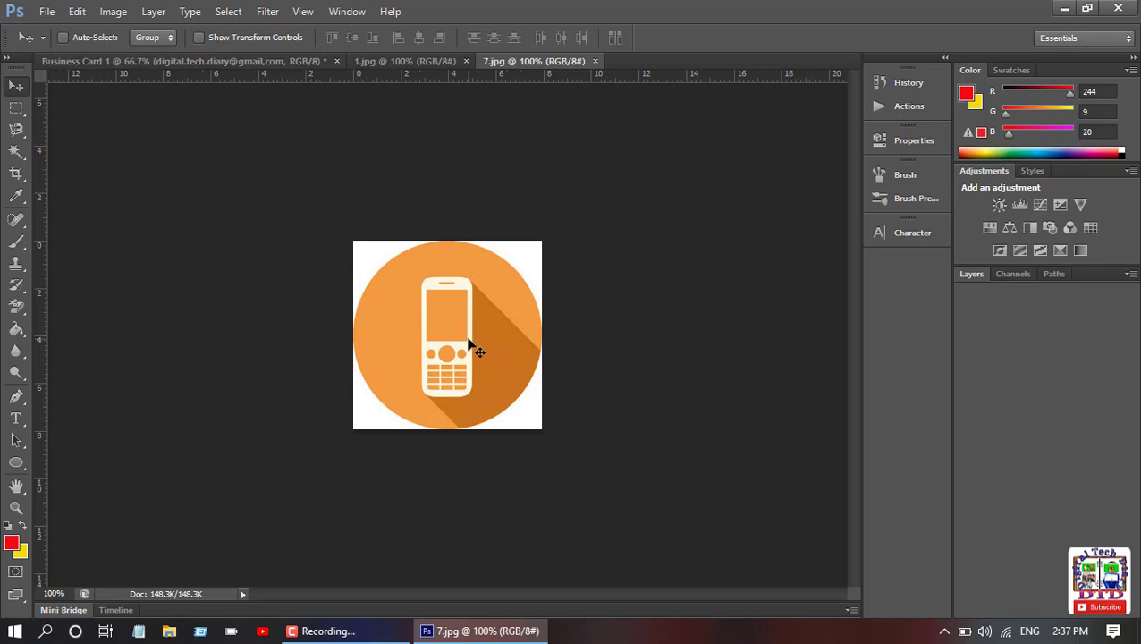
Bring the mobile phone icon into the business card and scale it proportionally to about 30%.
left_click_drag(474, 348, 246, 222)
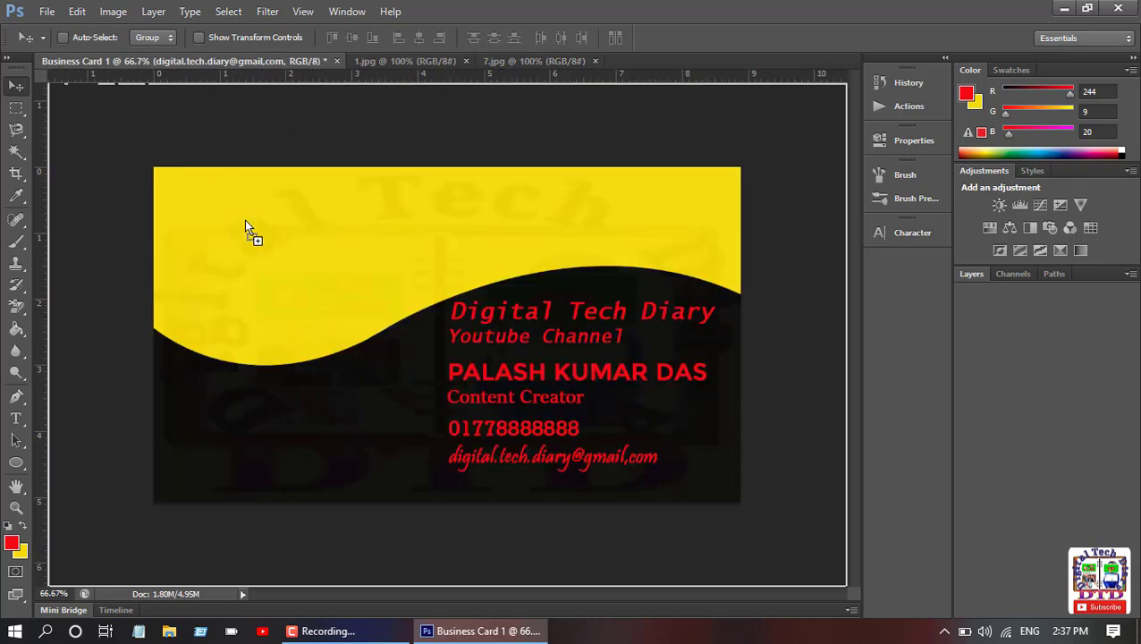
left_click_drag(435, 377, 434, 374)
key("z")
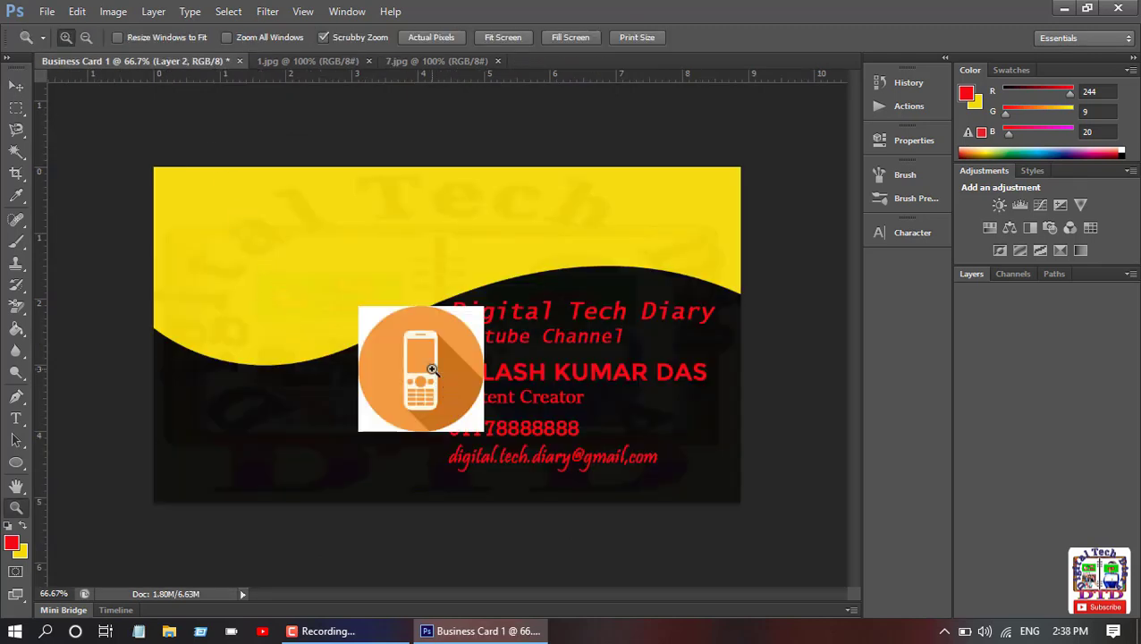
key("ctrl+t")
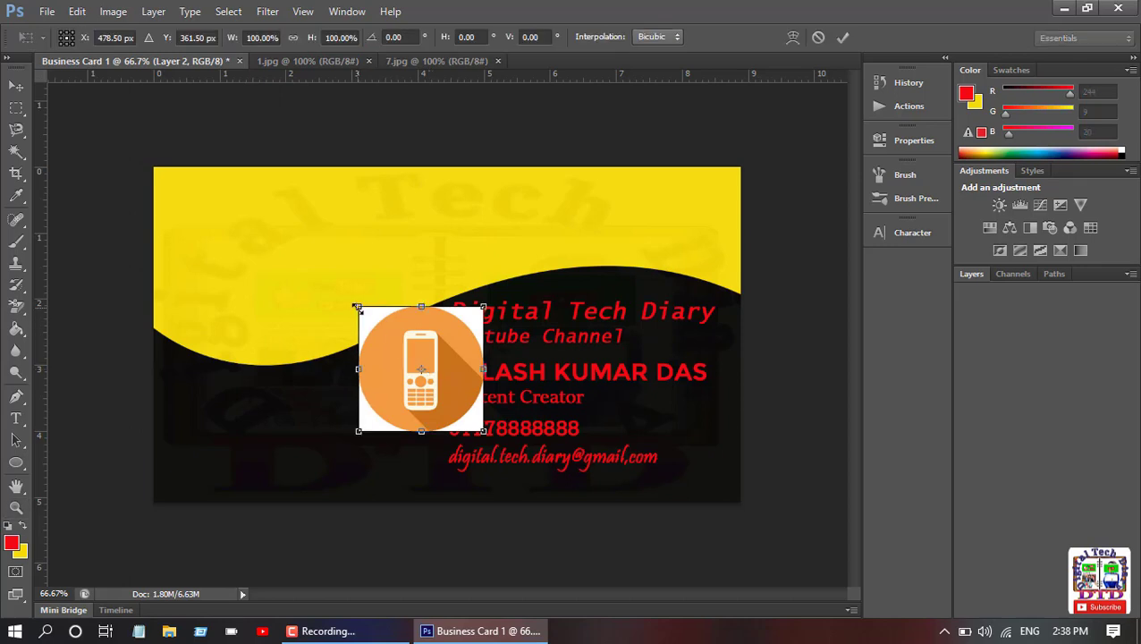
left_click_drag(358, 308, 429, 409)
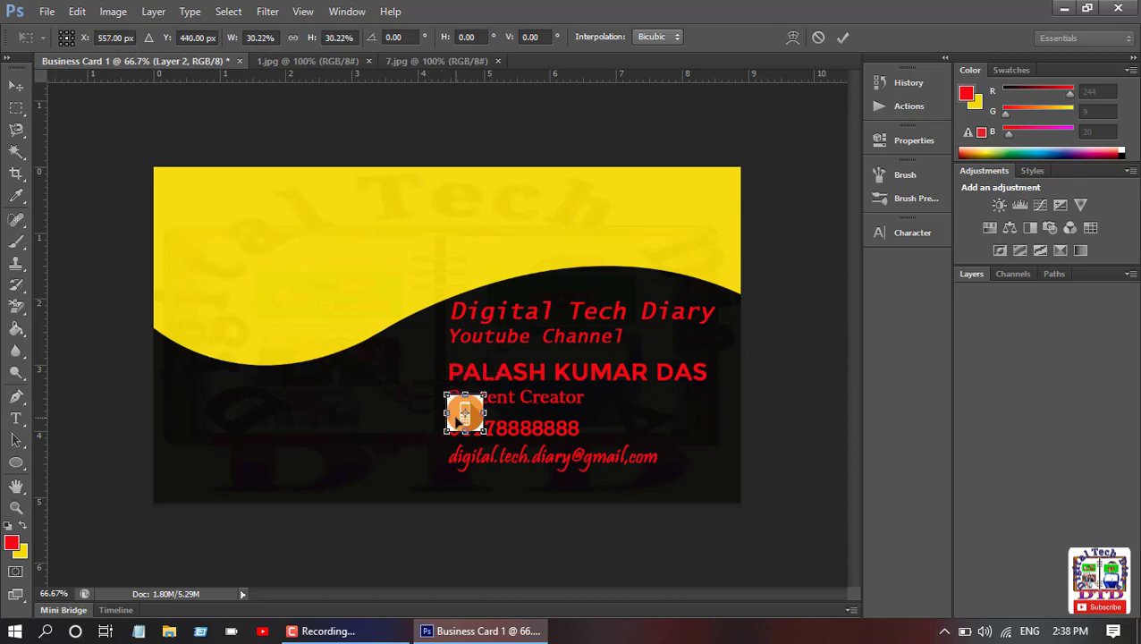
key("Return")
Place the mobile phone icon directly to the left of the phone number.
key("z")
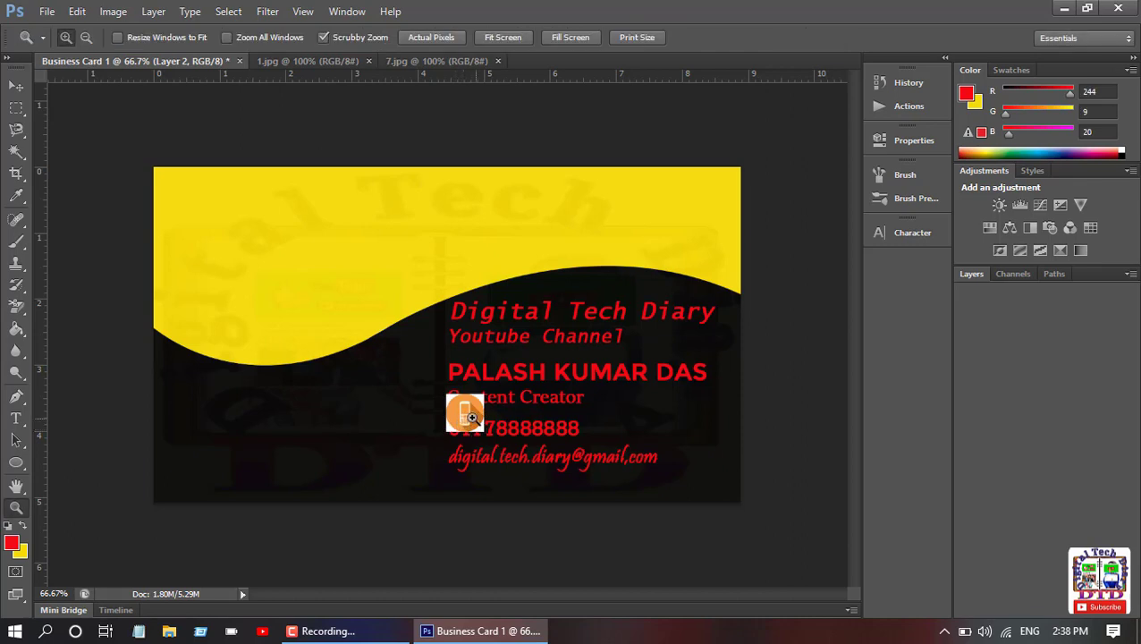
left_click(497, 405)
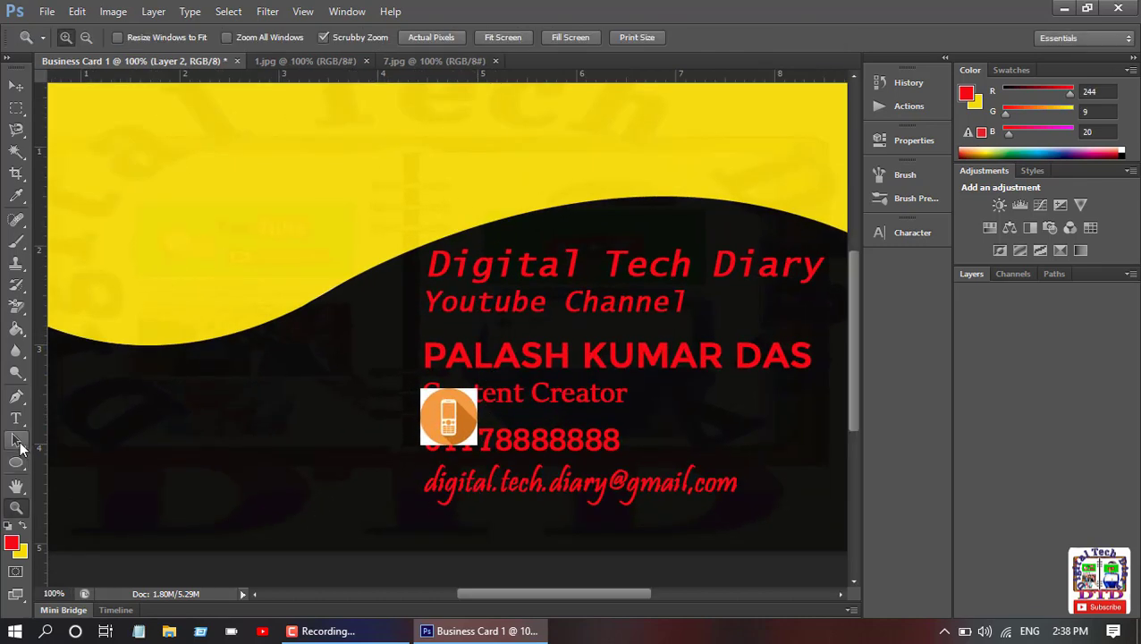
left_click(16, 86)
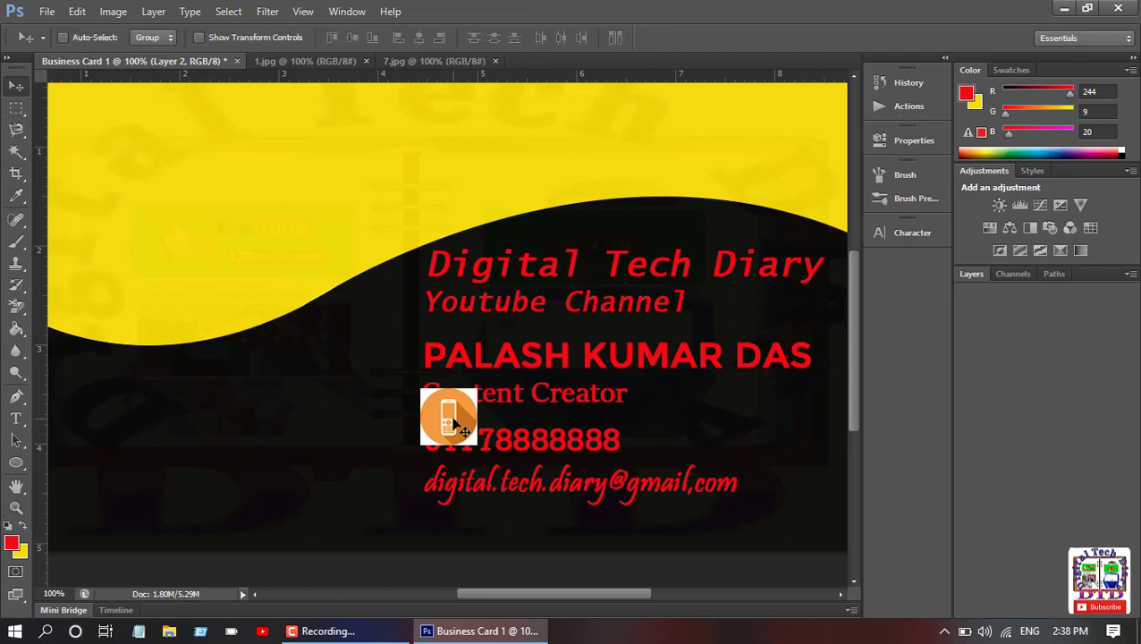
left_click_drag(450, 422, 405, 442)
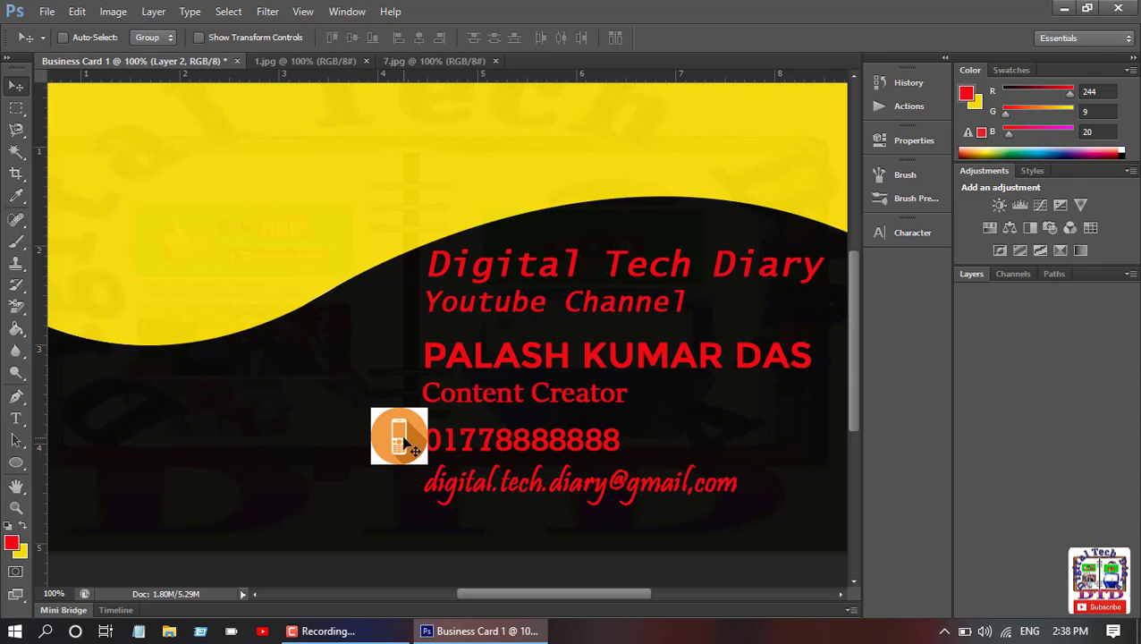
Select the four white corners around the round phone icon with the Magic Wand, delete them and clear the selection.
left_click(16, 150)
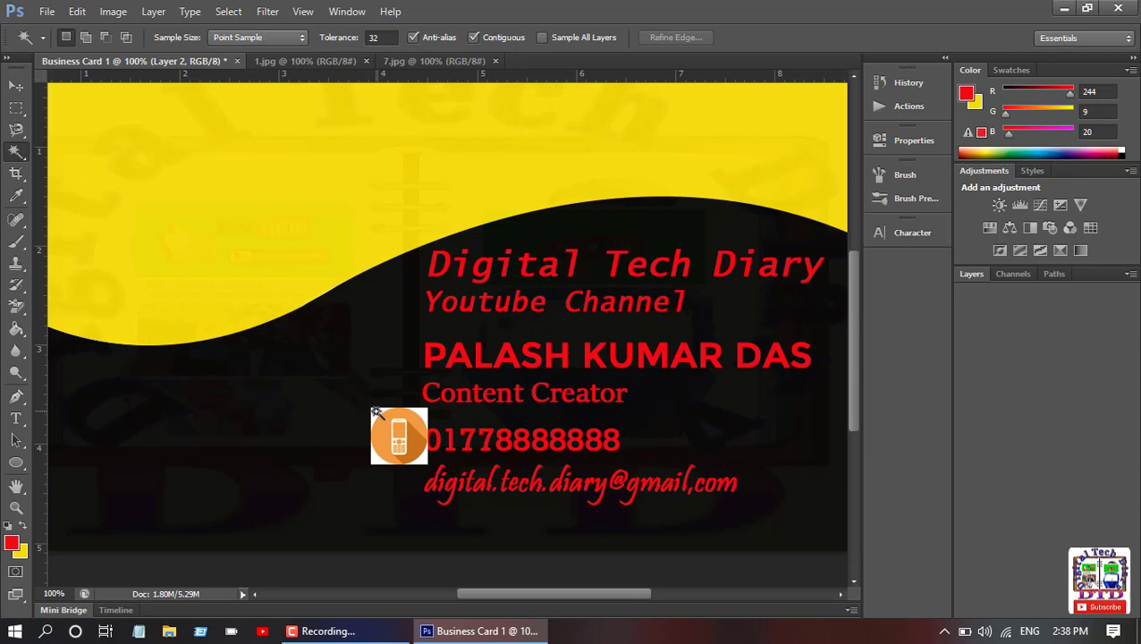
left_click(376, 411)
left_click(424, 412)
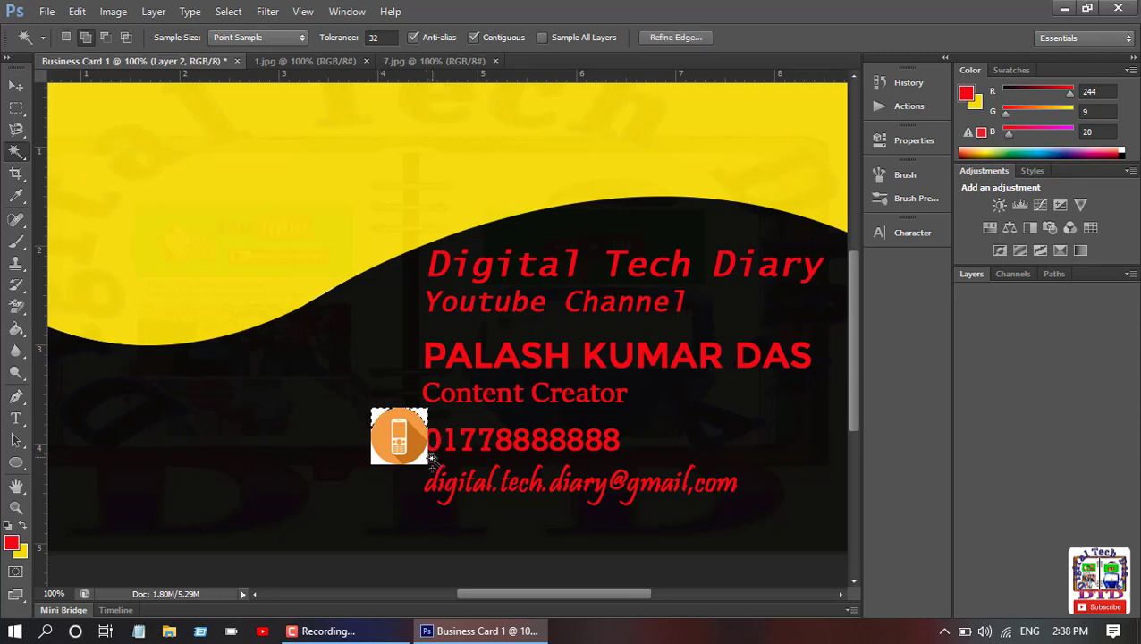
left_click(425, 459)
left_click(375, 459, "shift")
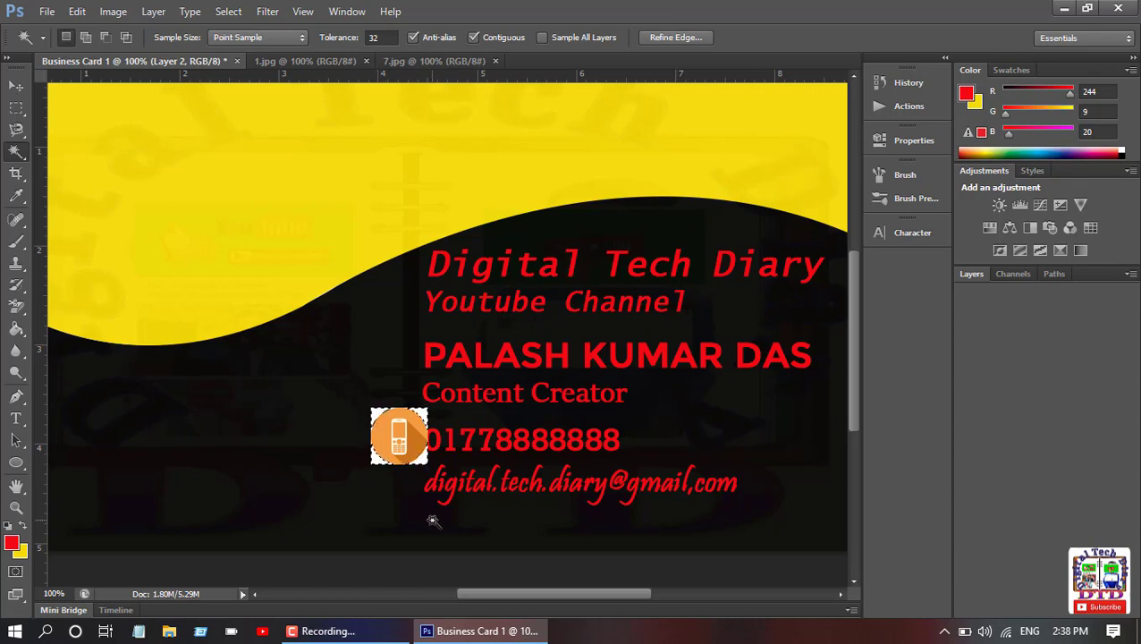
key("Delete")
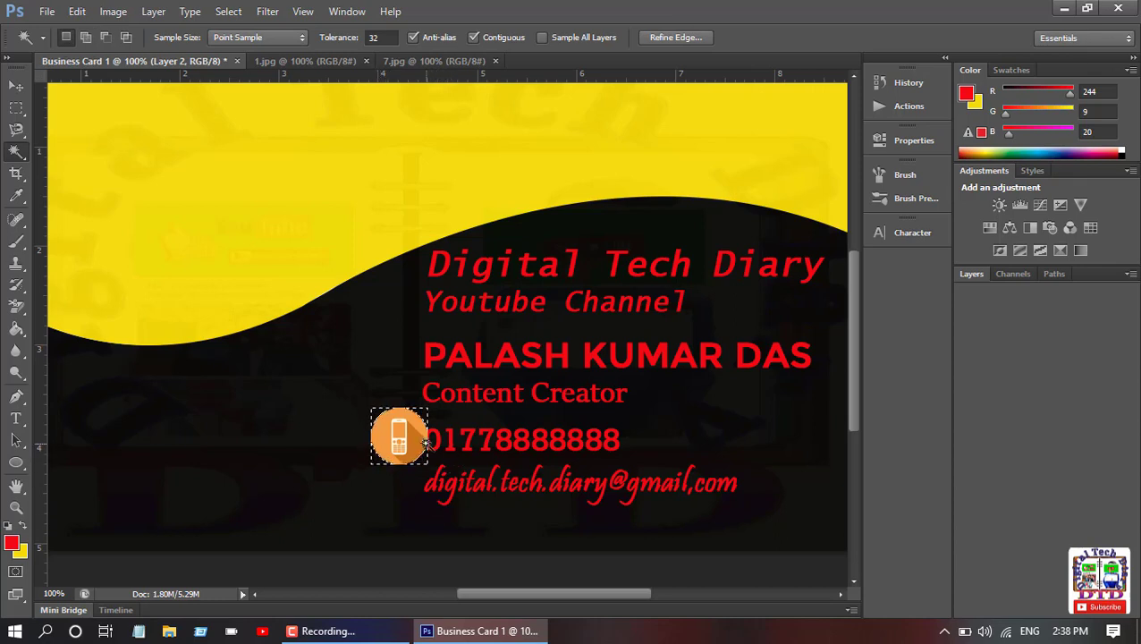
left_click(666, 434)
key("ctrl+d")
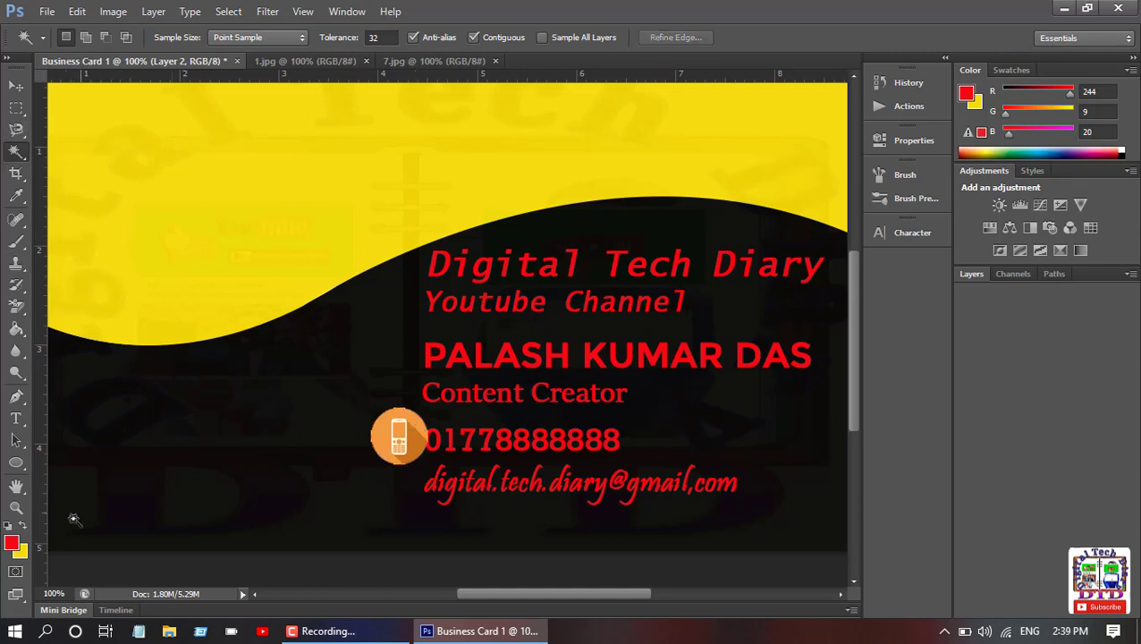
Move the phone icon to the right end of the phone number line.
left_click(17, 509)
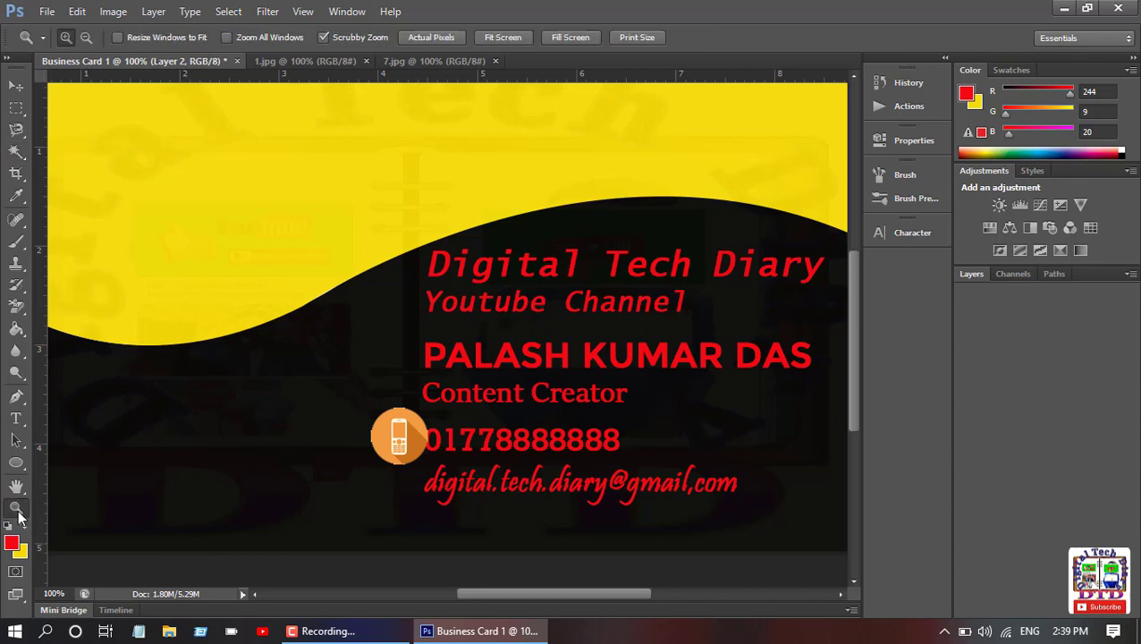
left_click(343, 423, "alt")
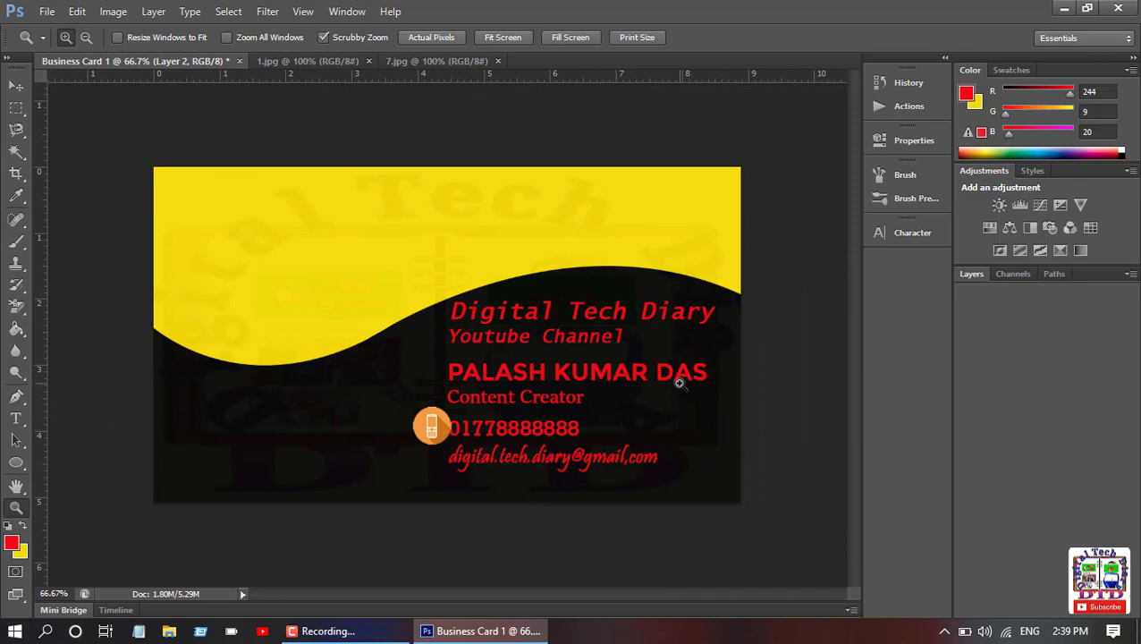
left_click(16, 86)
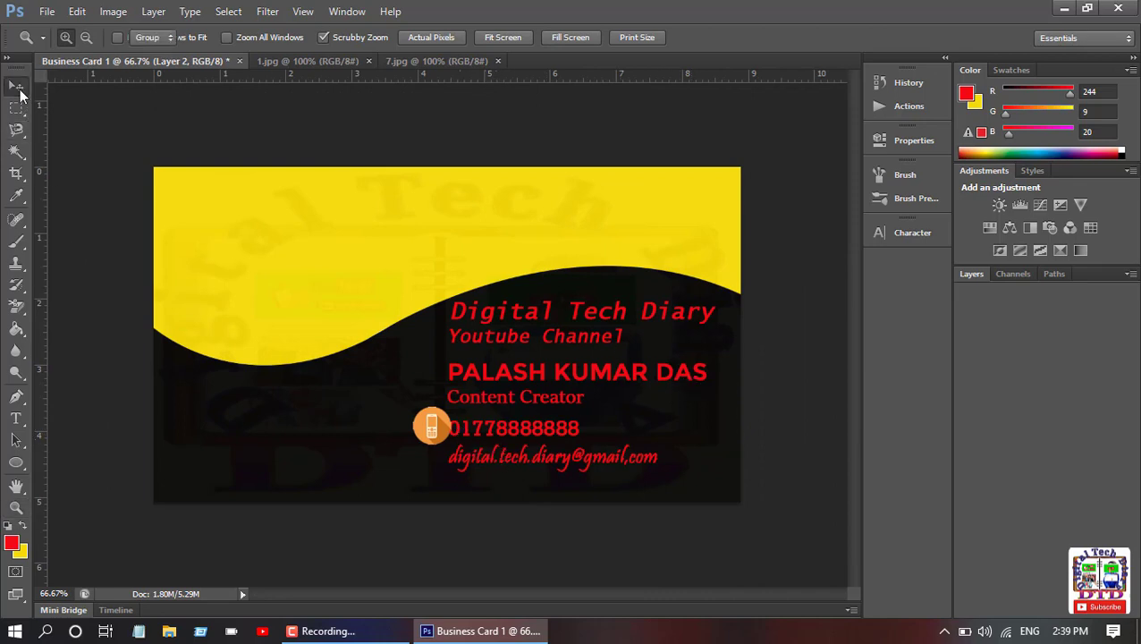
left_click_drag(516, 436, 602, 426)
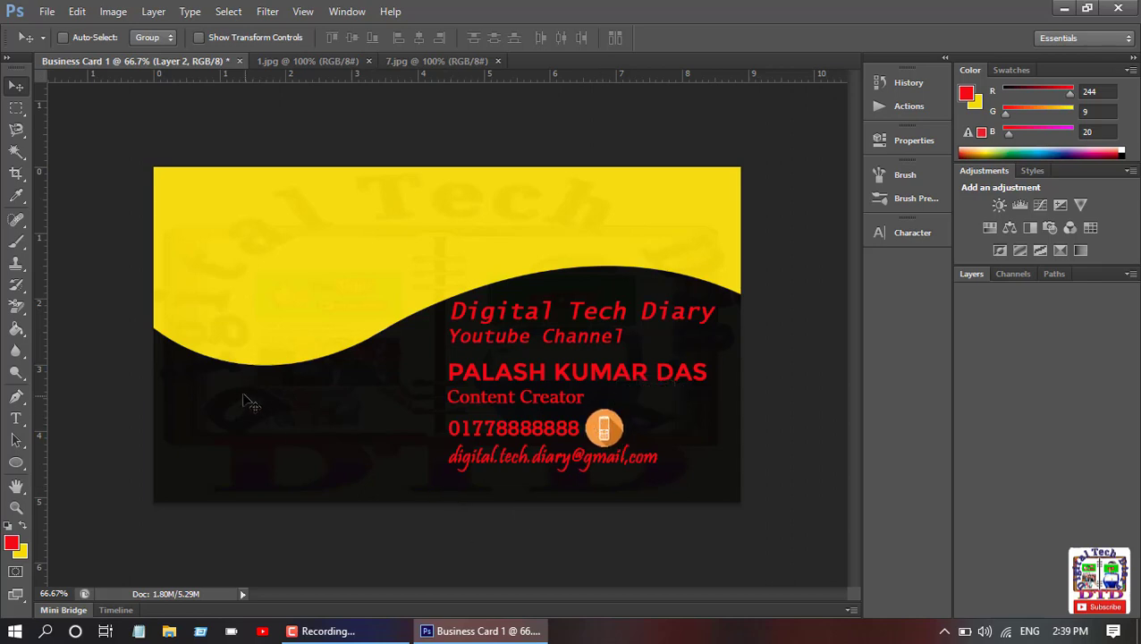
Bring the envelope icon from 1.jpg into the business card and shrink it to fit just right of the e-mail line.
left_click(306, 60)
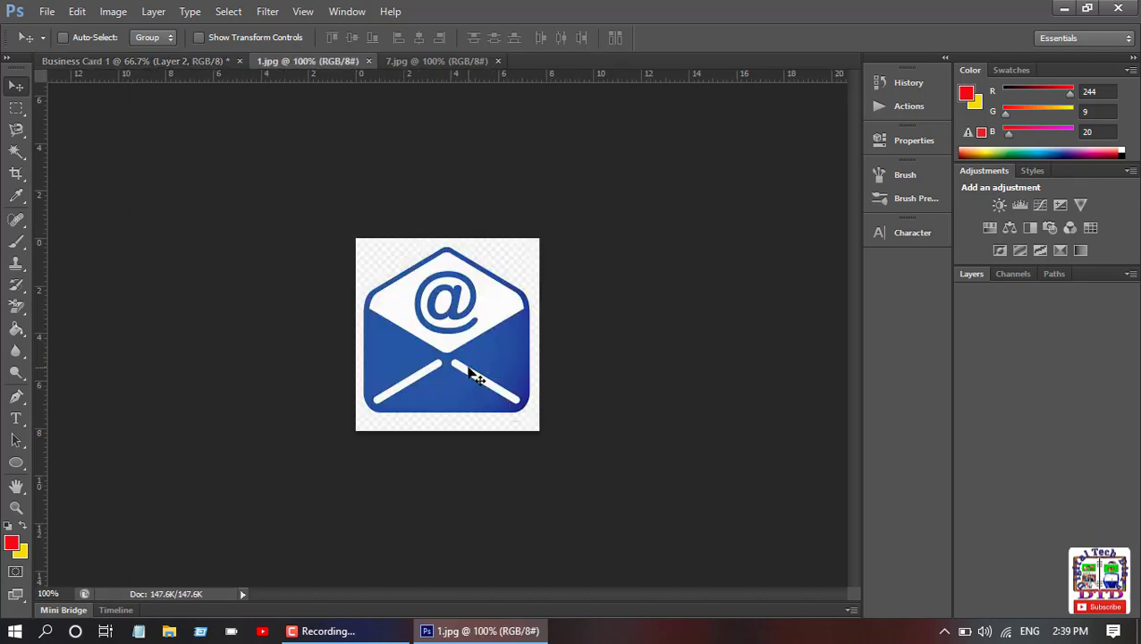
left_click_drag(474, 376, 244, 234)
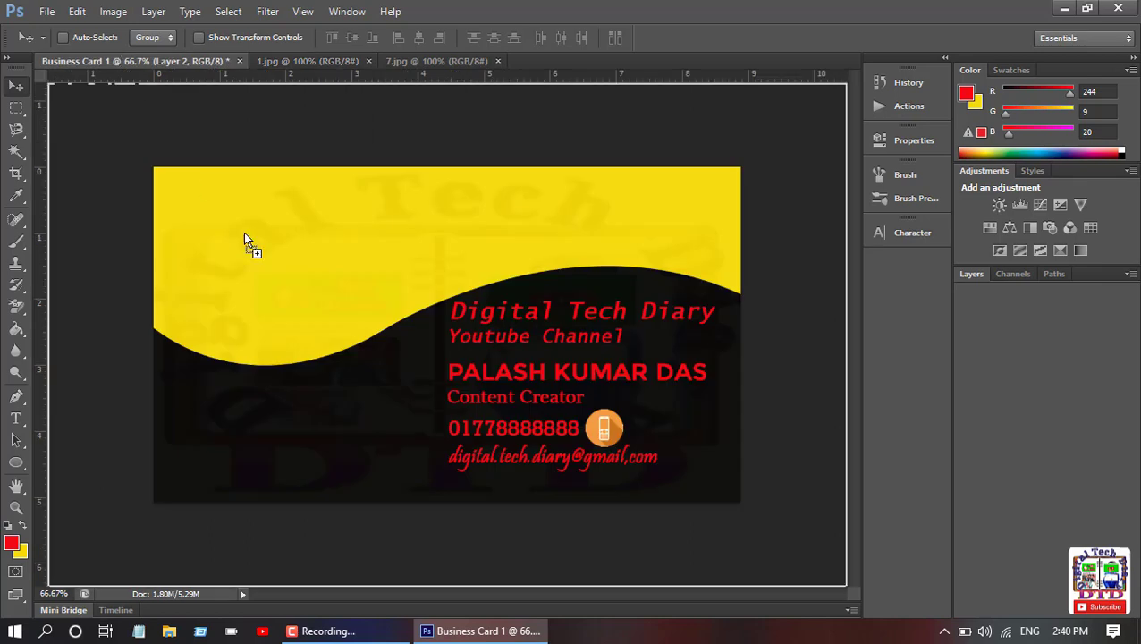
left_click_drag(477, 432, 672, 459)
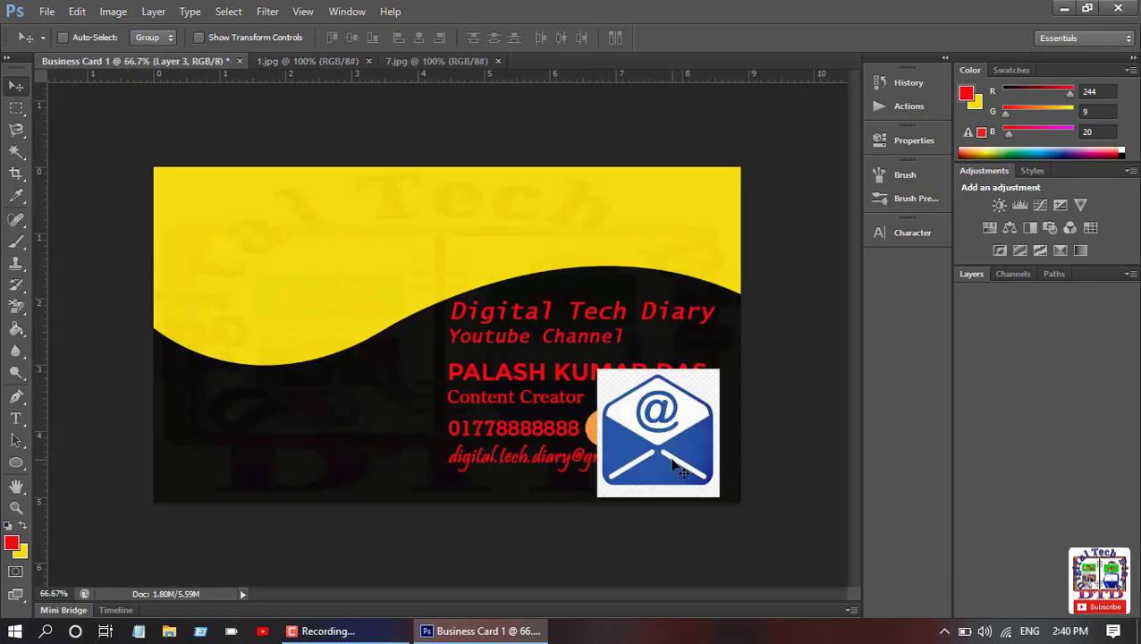
key("ctrl+t")
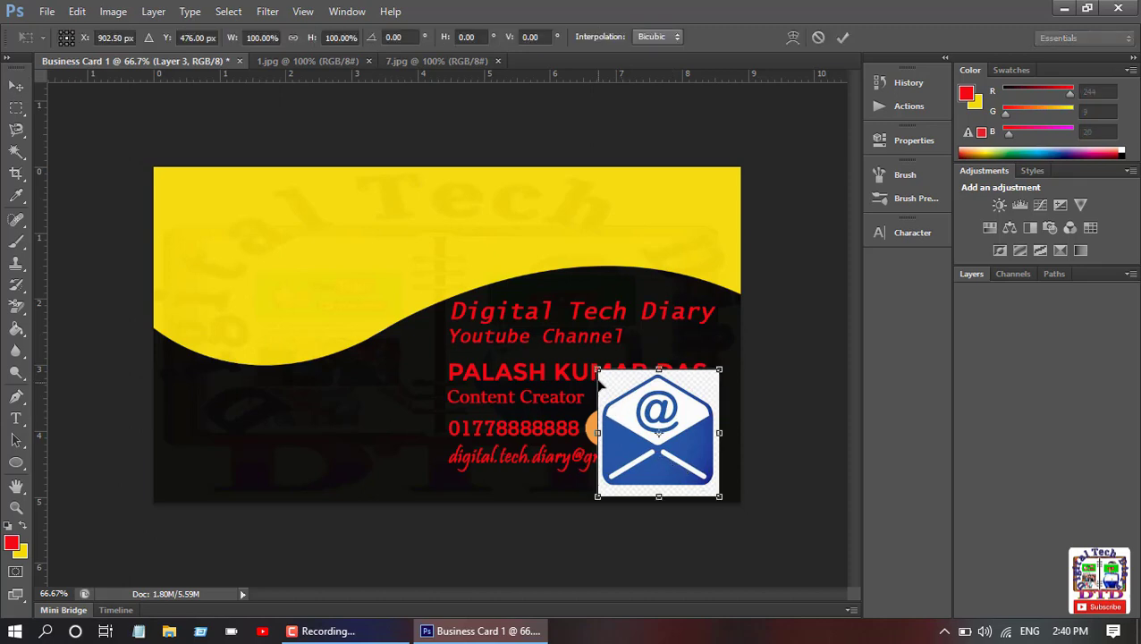
left_click_drag(595, 367, 685, 452)
key("Return")
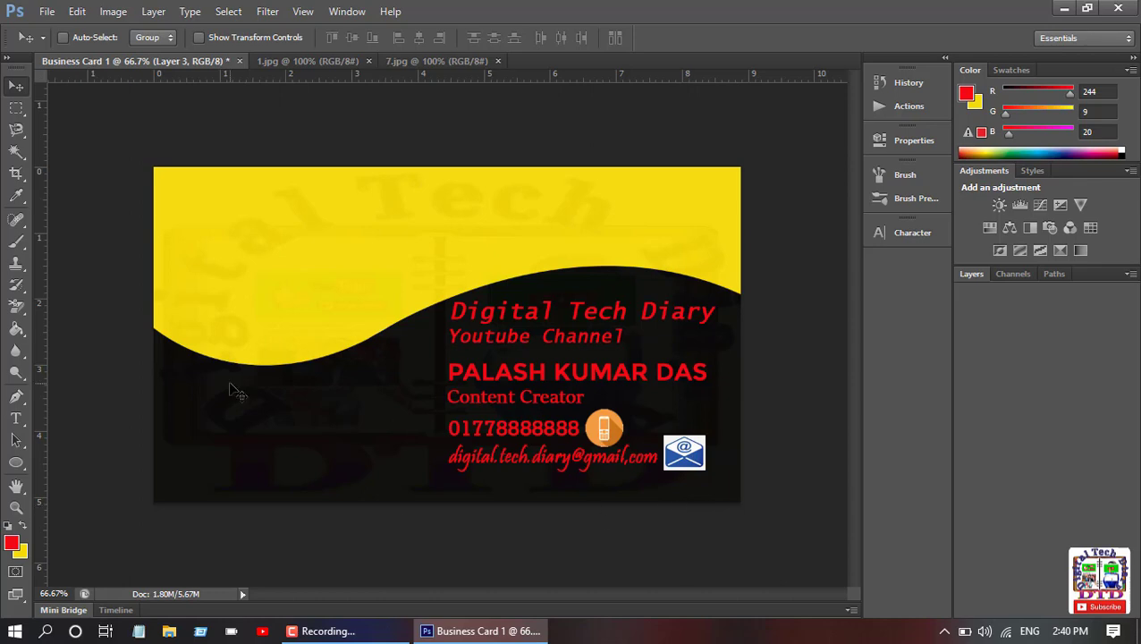
Select the white background around the envelope icon with the Magic Wand, delete it and clear the selection.
left_click(17, 152)
left_click(667, 440)
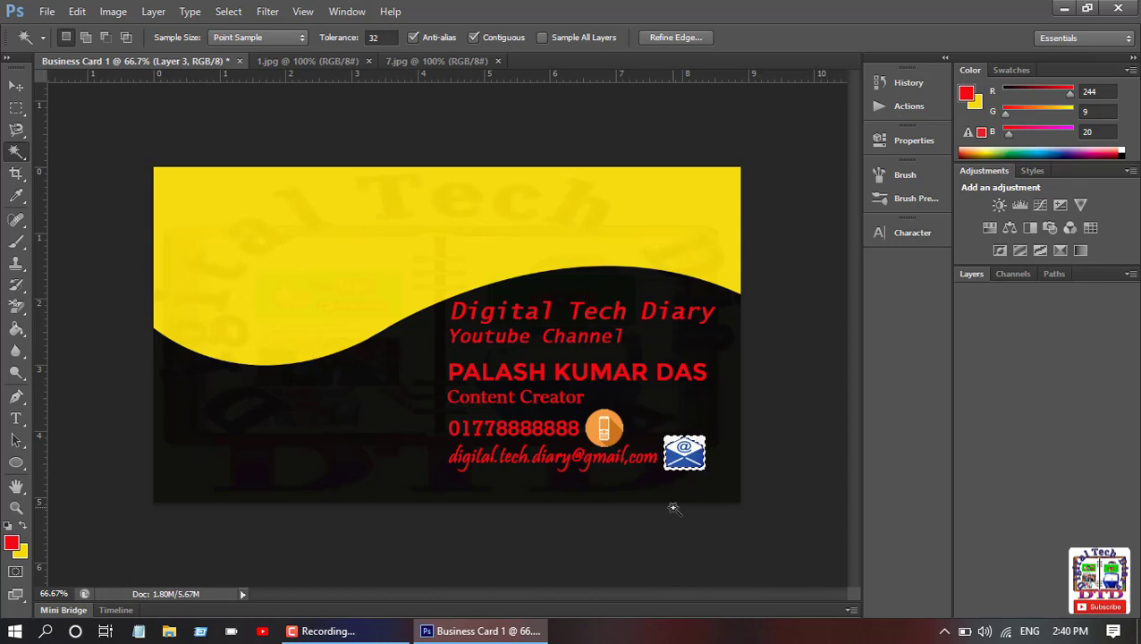
left_click(689, 417)
key("ctrl+d")
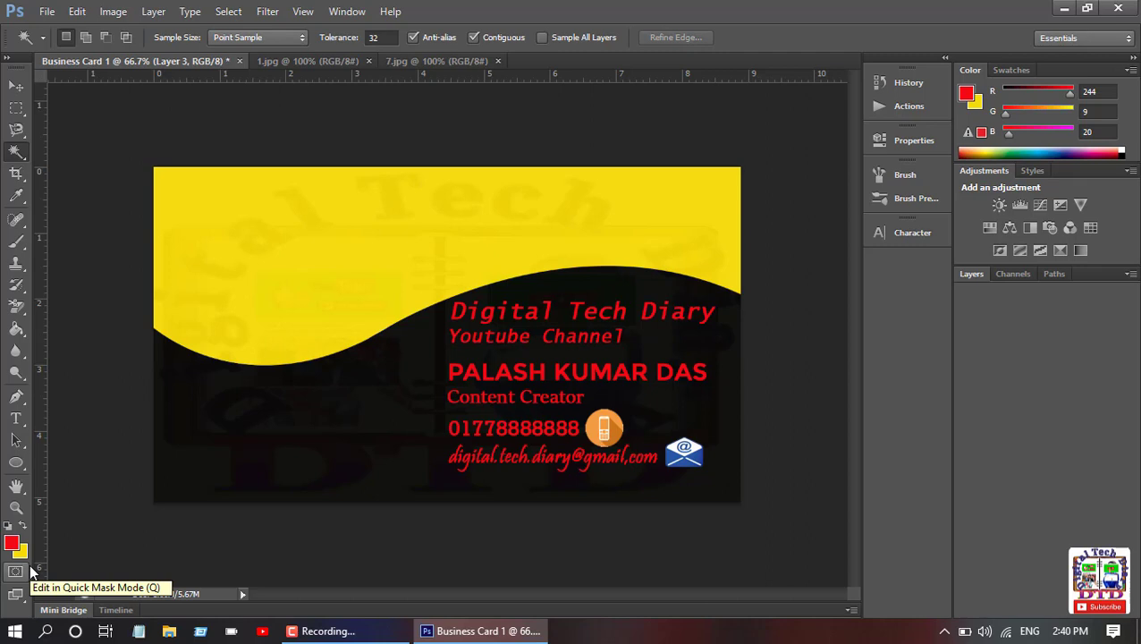
Add a line of dashes as 9 pt Pristina text between "Youtube Channel" and the name, spanning the text block's width.
key("p")
left_click(17, 421)
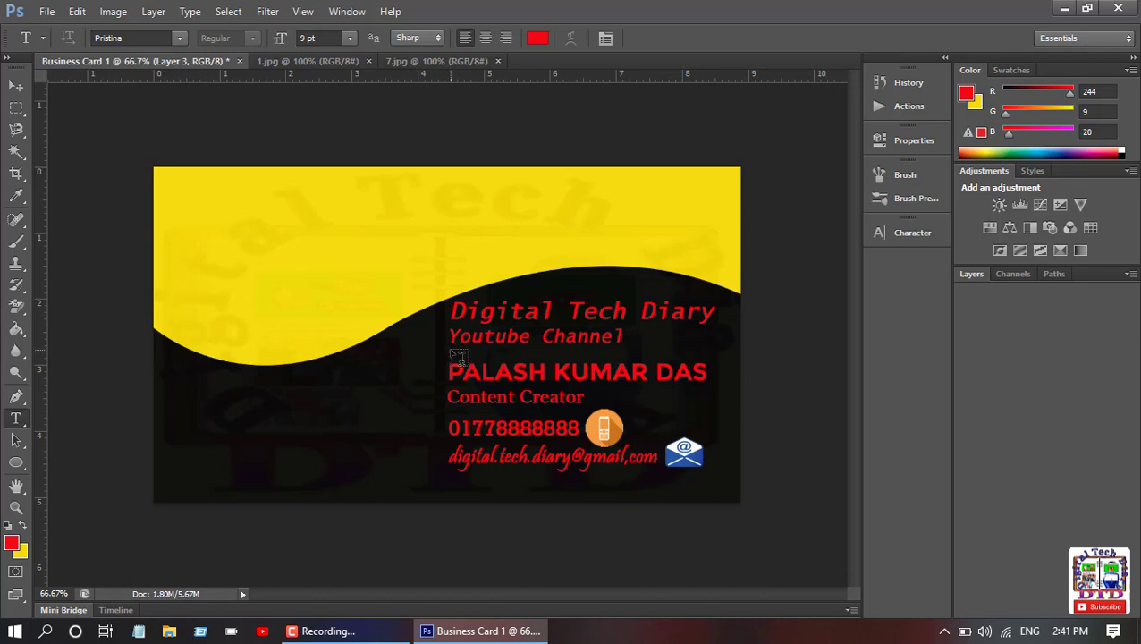
left_click(451, 351)
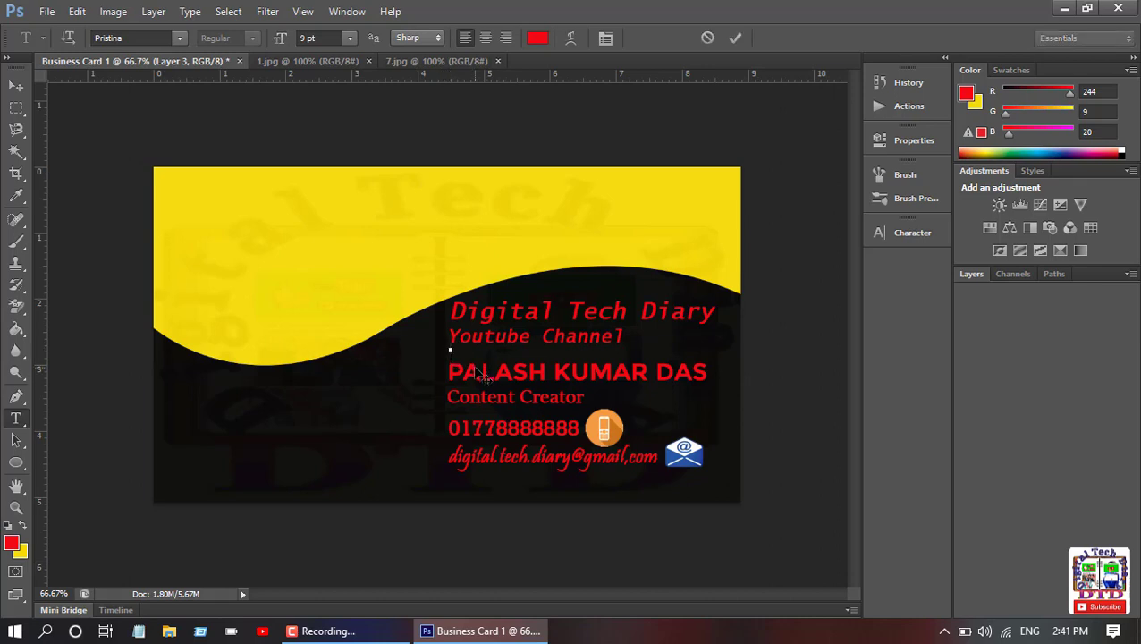
type("------------------------------------------------")
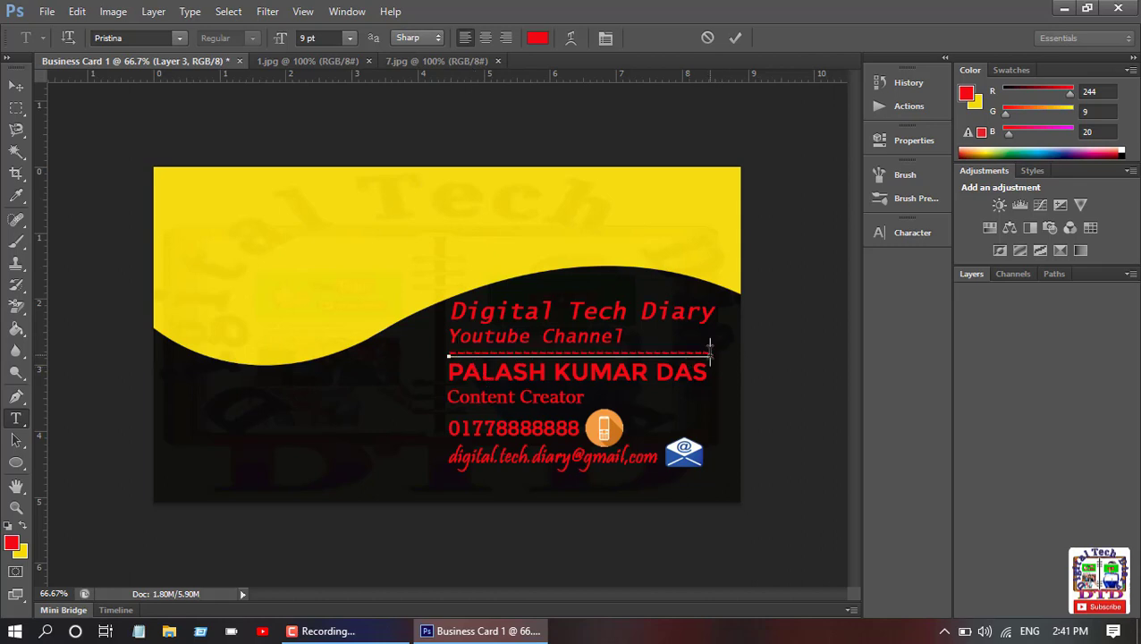
Recolour the whole dashed separator line bright blue and commit the text.
left_click_drag(710, 352, 441, 354)
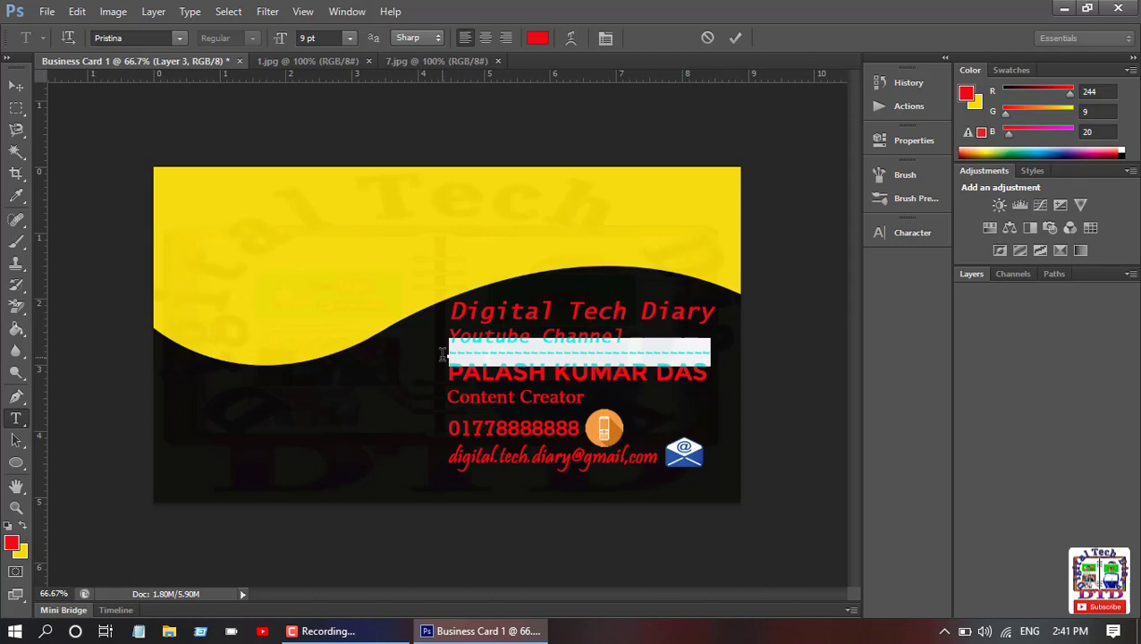
left_click(537, 37)
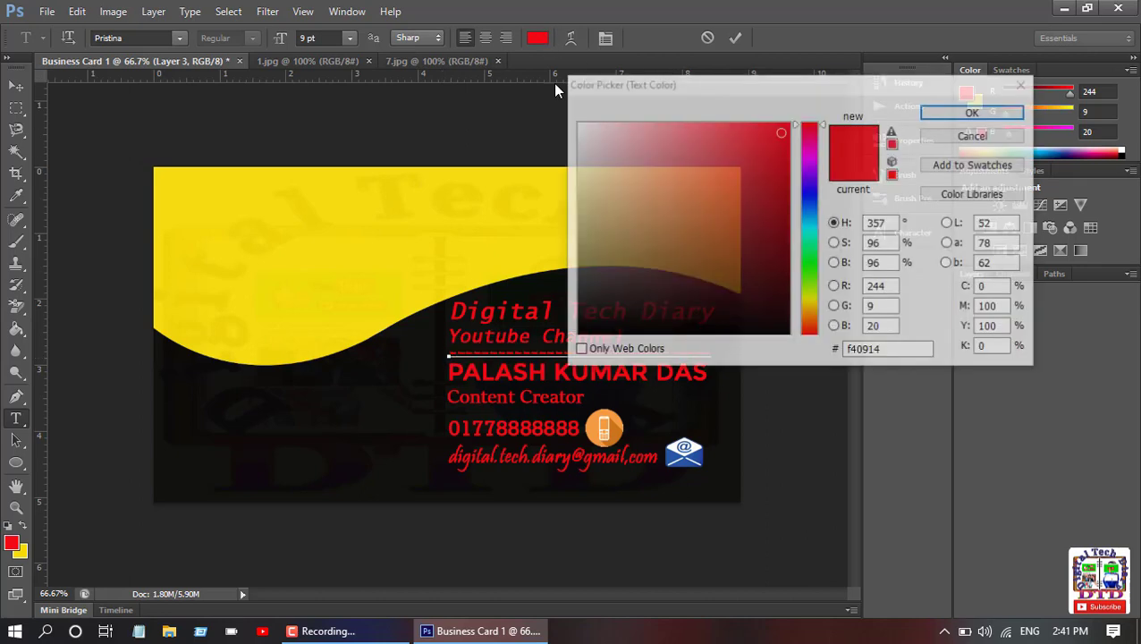
left_click(804, 191)
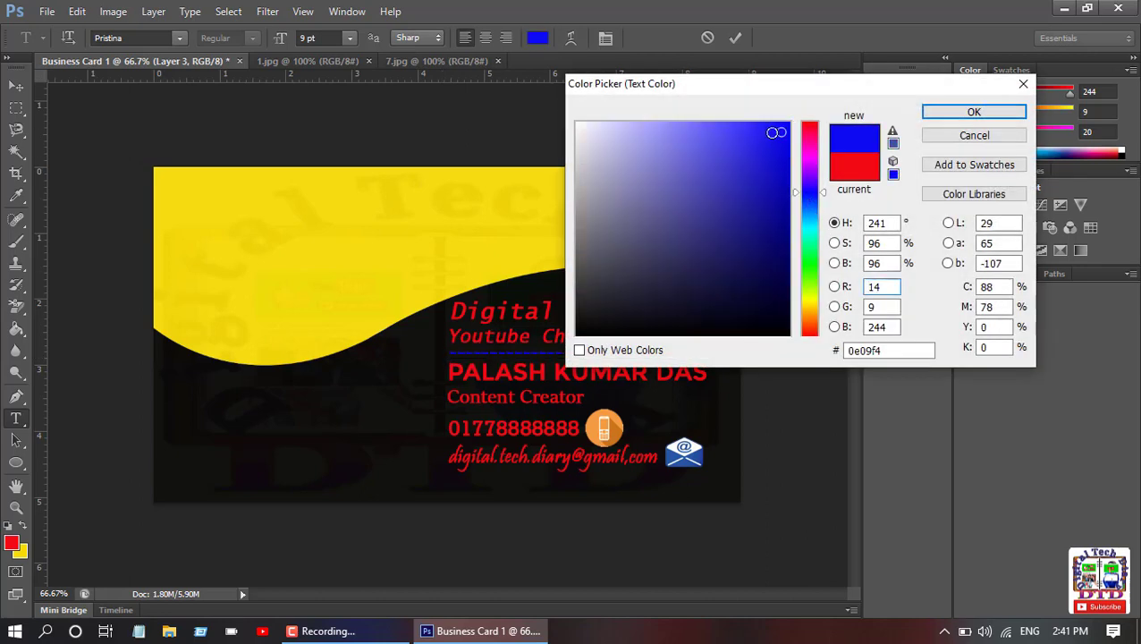
left_click(770, 132)
left_click(973, 112)
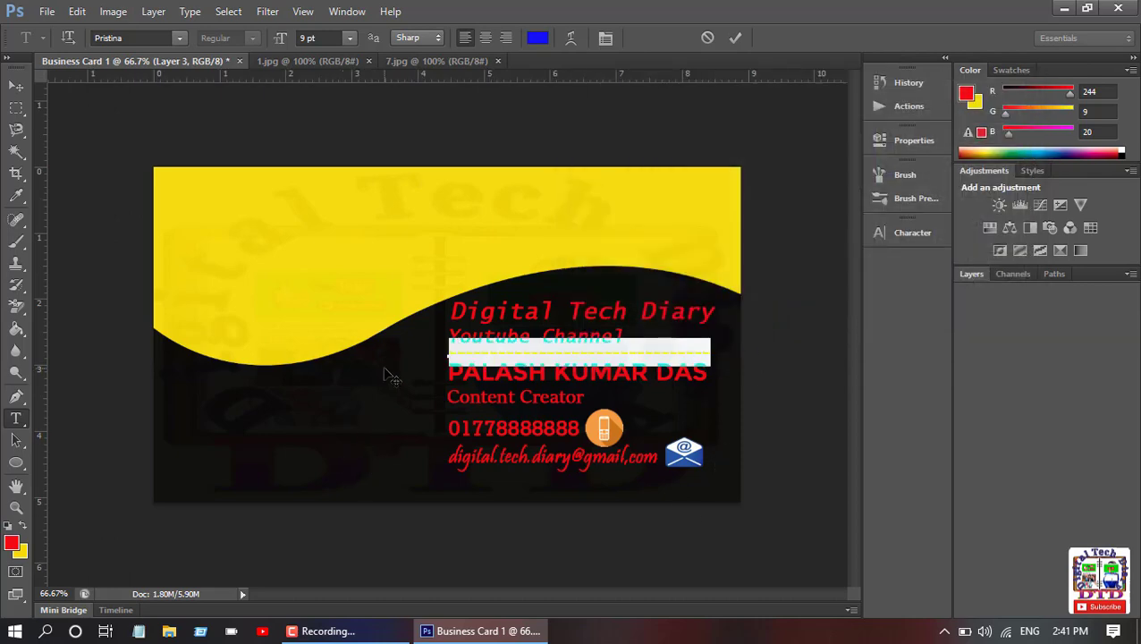
left_click(735, 37)
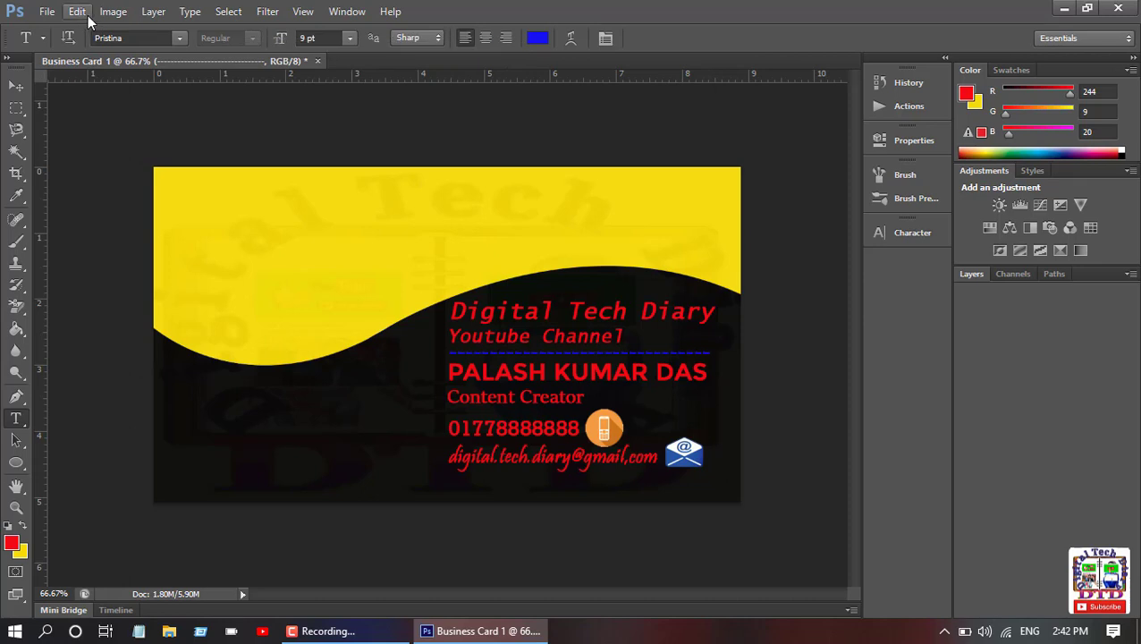
Open the white-background logo image DTD ok.jpg from the DTD Channel folder.
left_click(54, 14)
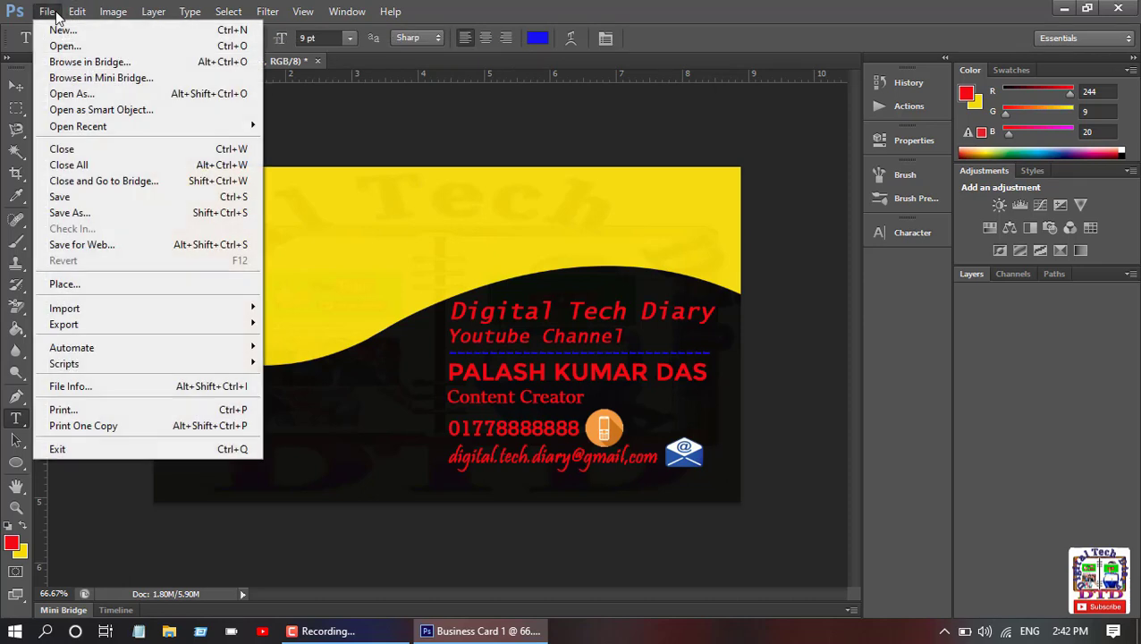
left_click(65, 46)
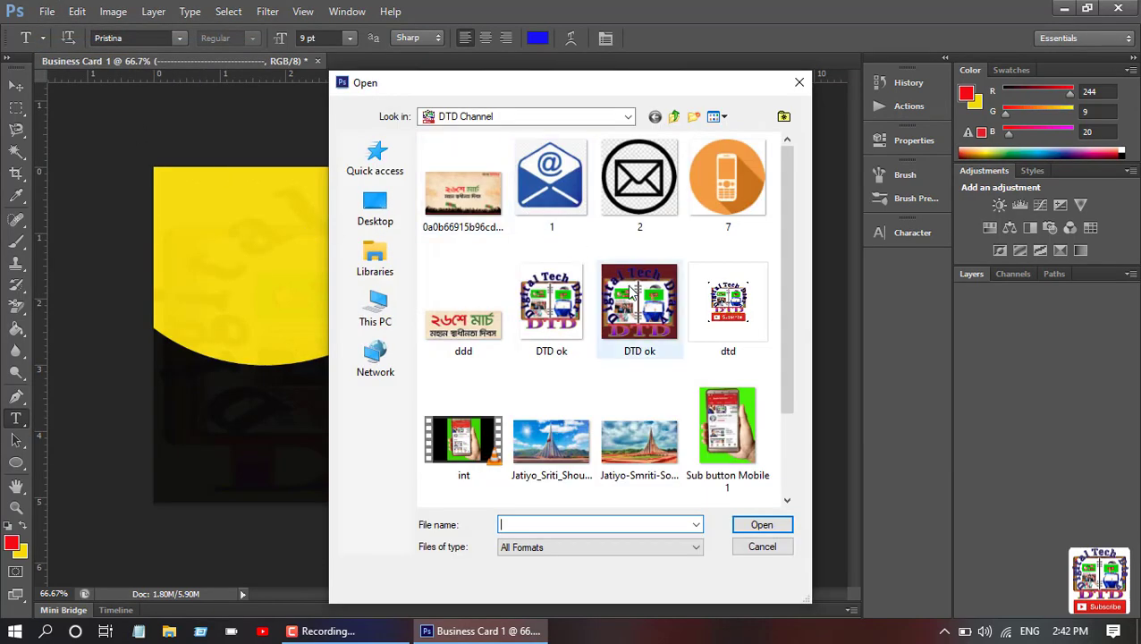
left_click(563, 322)
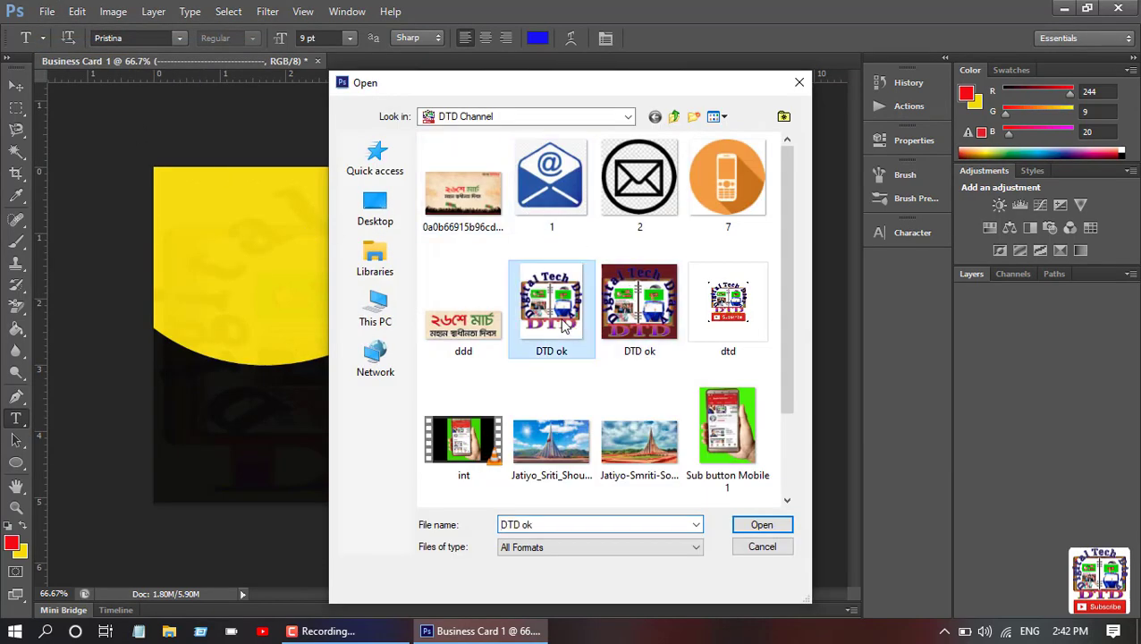
left_click(762, 524)
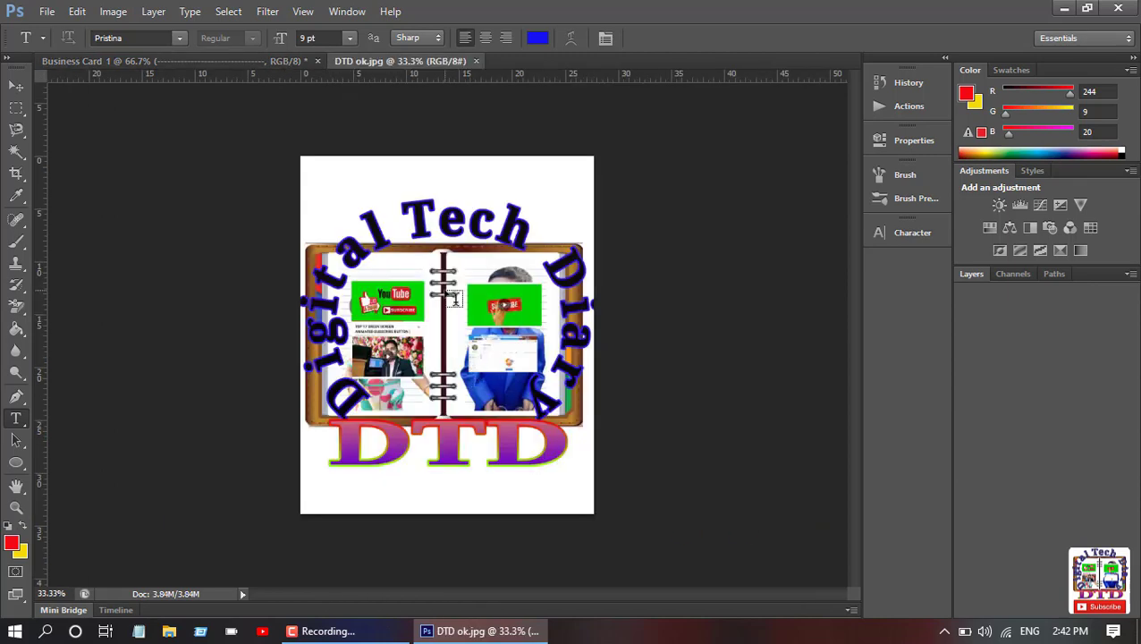
Bring the DTD logo into the business card, scaled to 17.65% by 14.22%, and place it in the yellow area above the wave's dip.
left_click(16, 86)
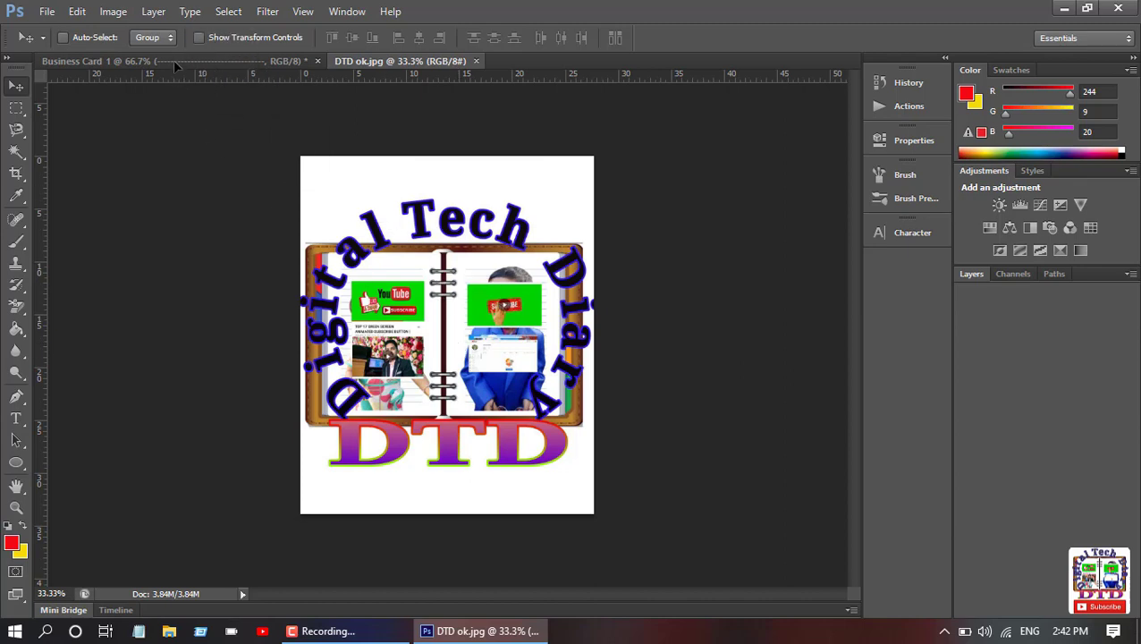
left_click_drag(173, 60, 291, 302)
key("ctrl+t")
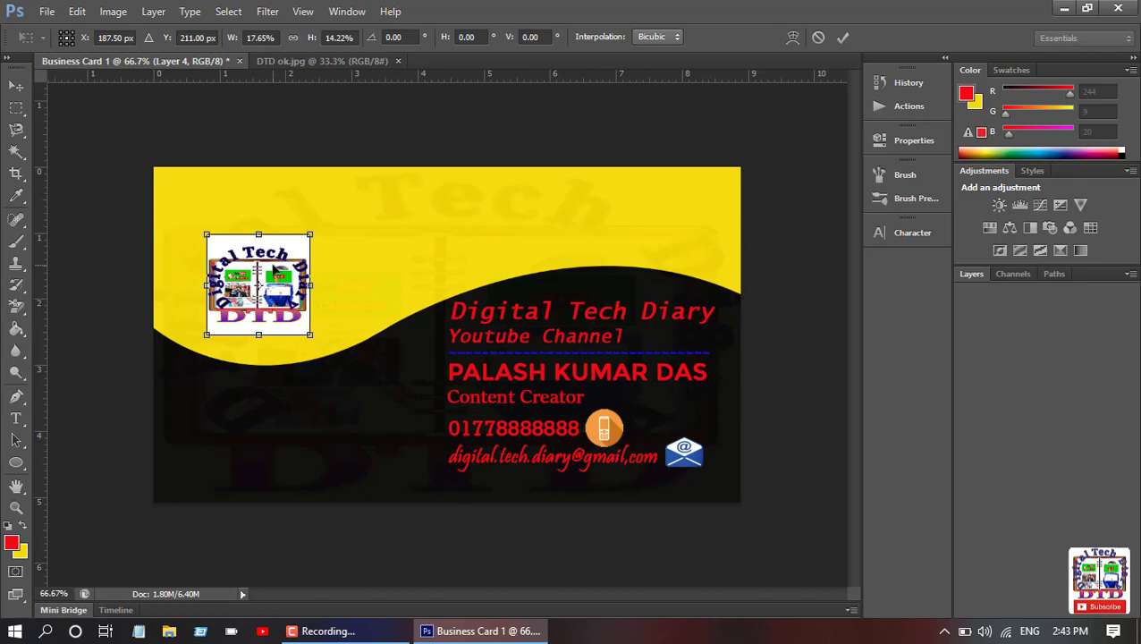
double_click(277, 268)
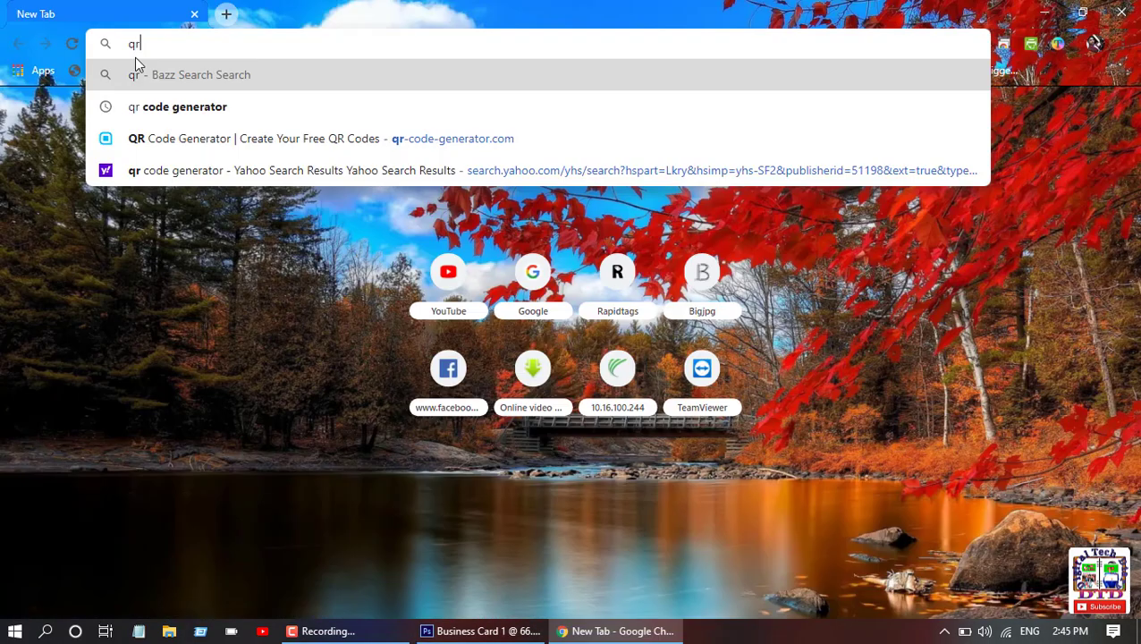
Switch to Chrome and search the web for "qr code generator".
left_click(176, 111)
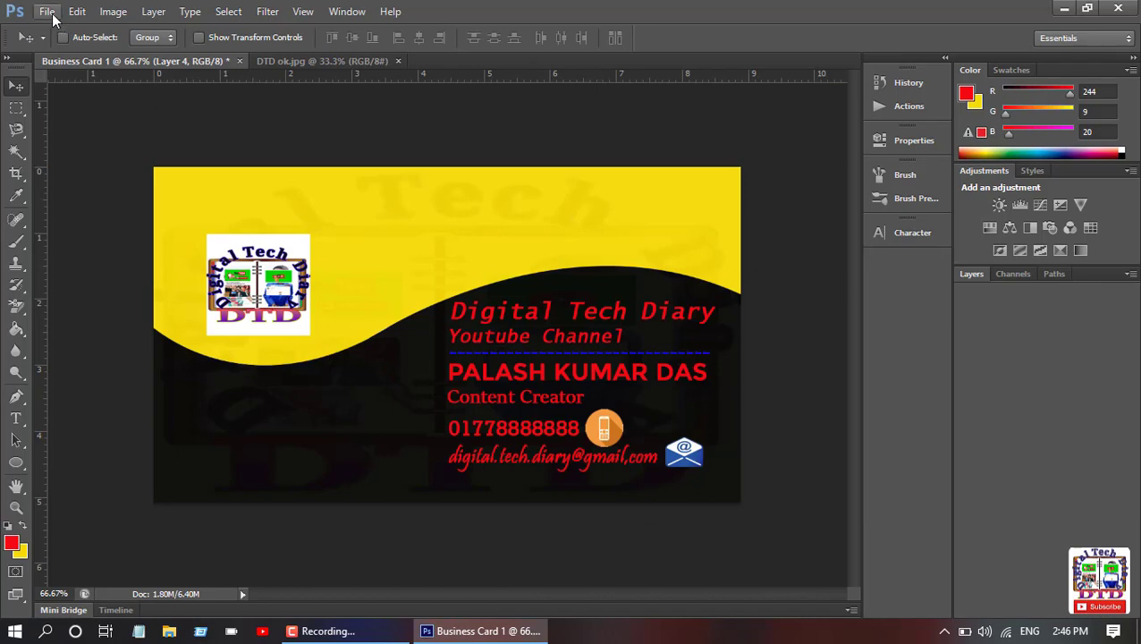
In Photoshop, open the QR code image frame (2).png from the Downloads folder.
left_click(50, 14)
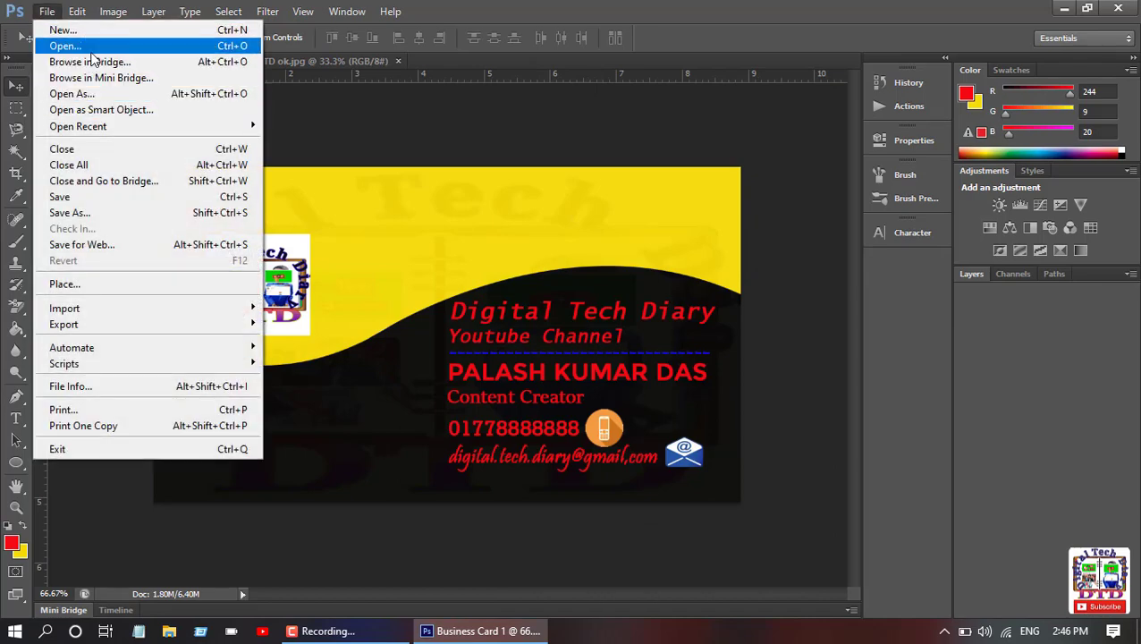
left_click(90, 51)
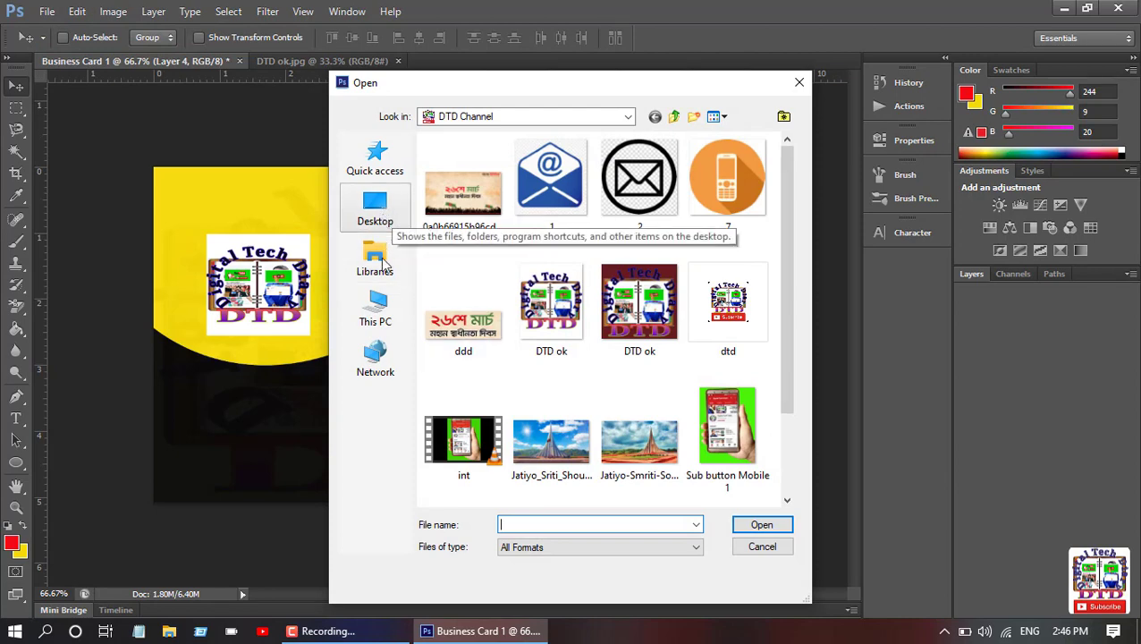
left_click(376, 308)
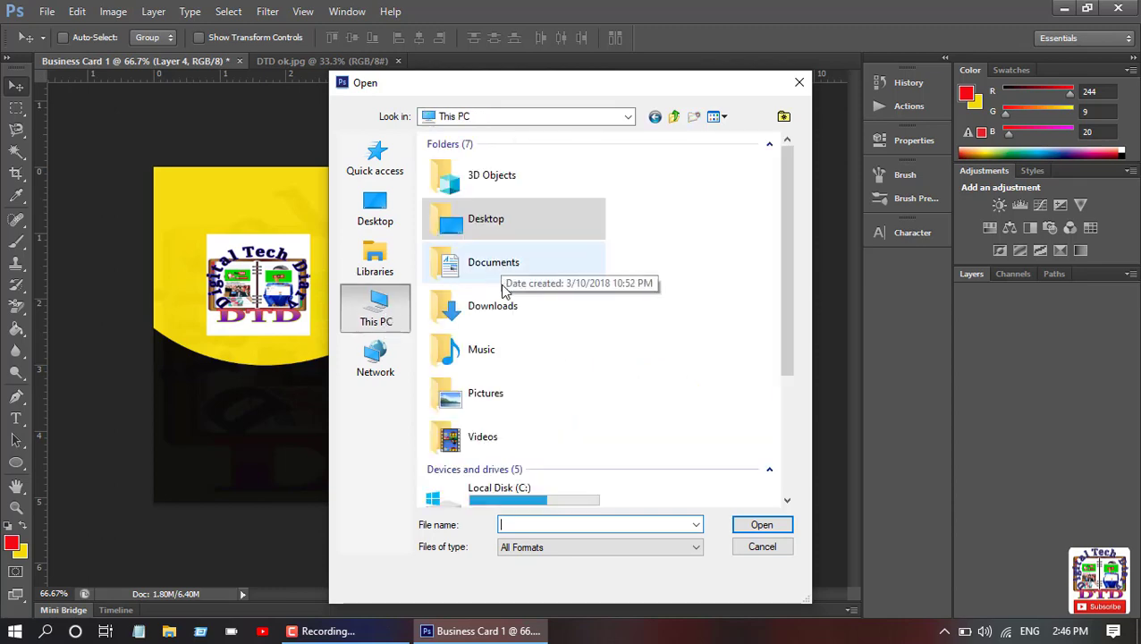
double_click(503, 304)
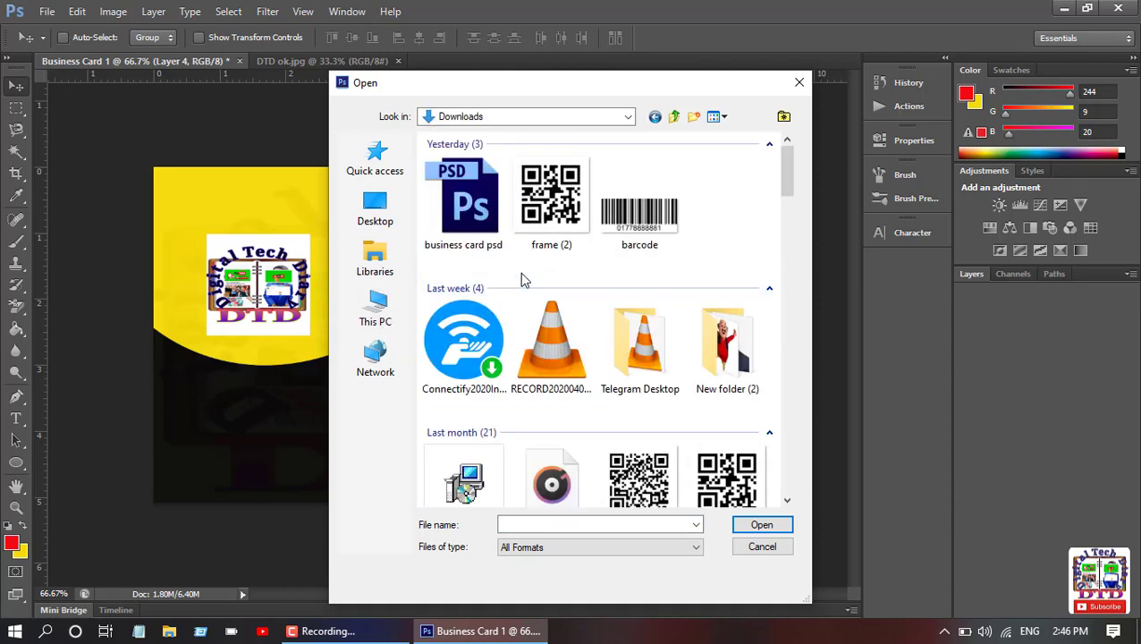
left_click(551, 201)
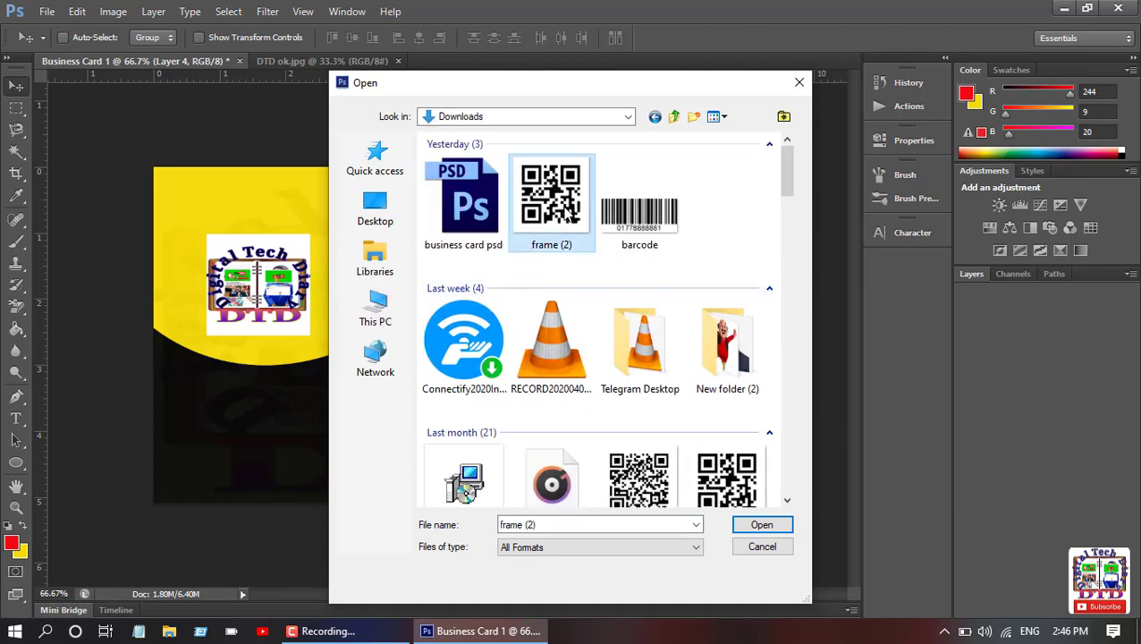
left_click(759, 525)
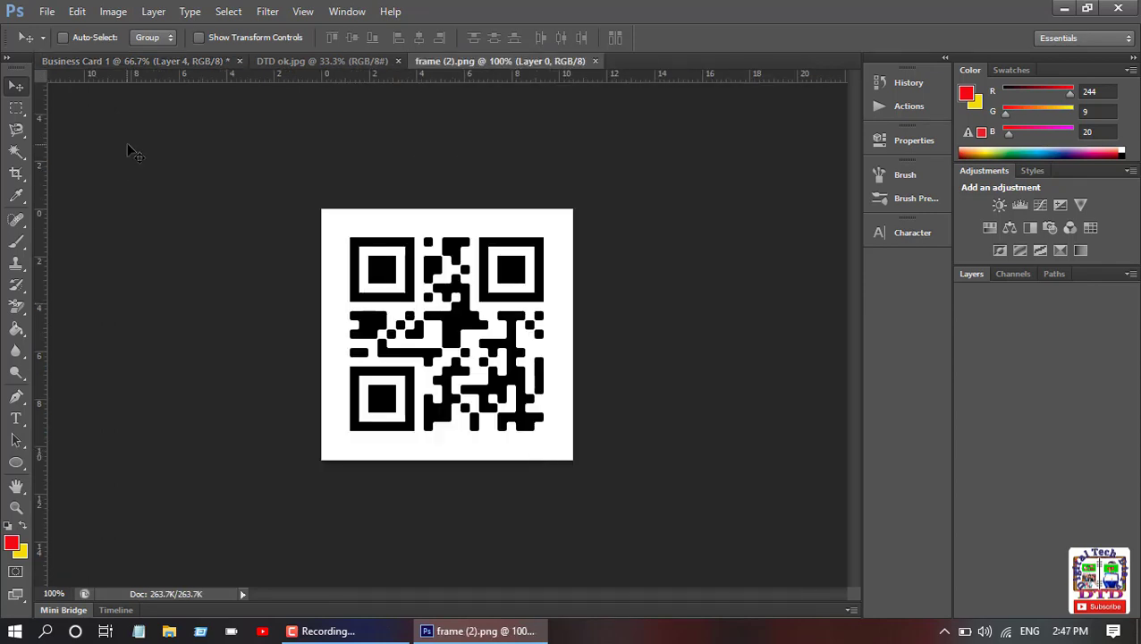
Bring the QR code into the business card, scaled to 34.67% by 30.67%, and place it in the black area below the logo.
left_click_drag(382, 313, 293, 335)
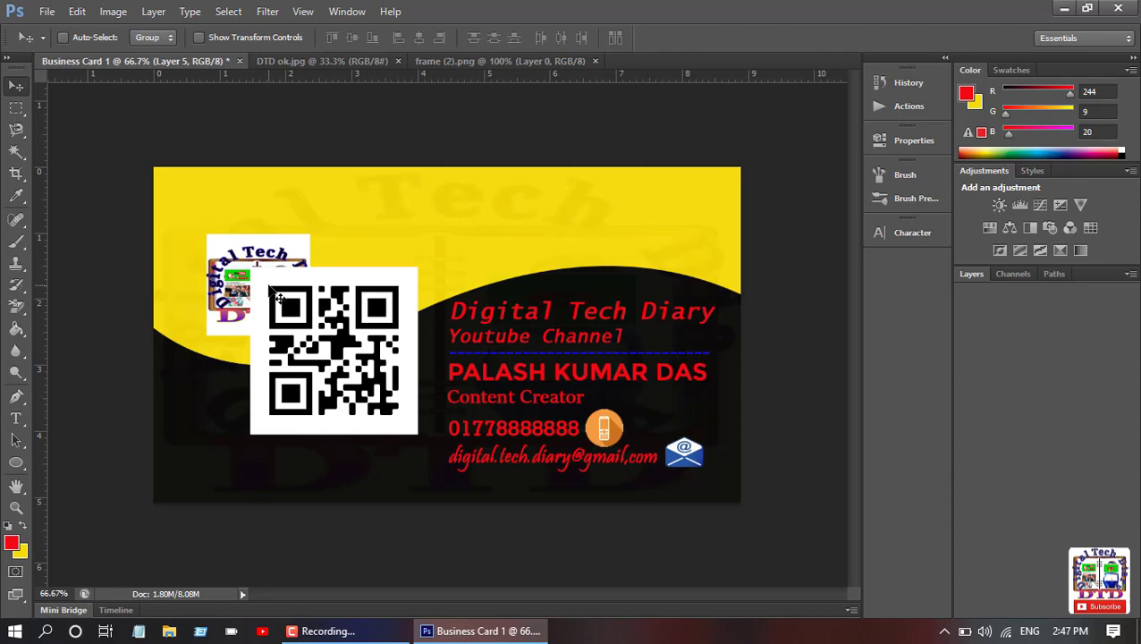
key("ctrl+t")
left_click_drag(417, 434, 252, 445)
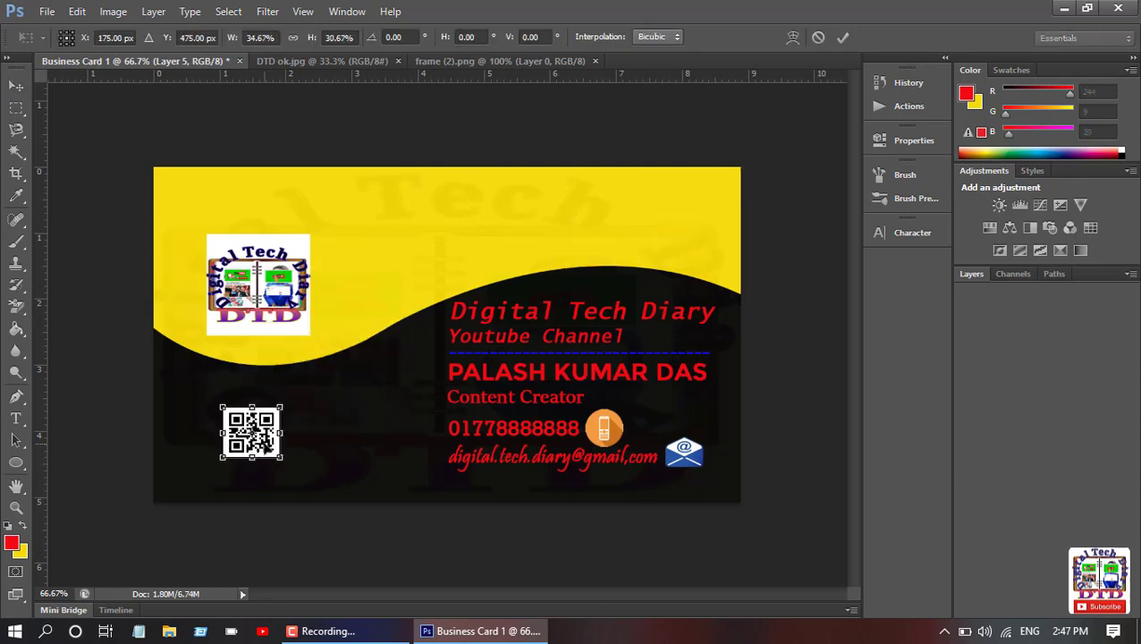
key("Return")
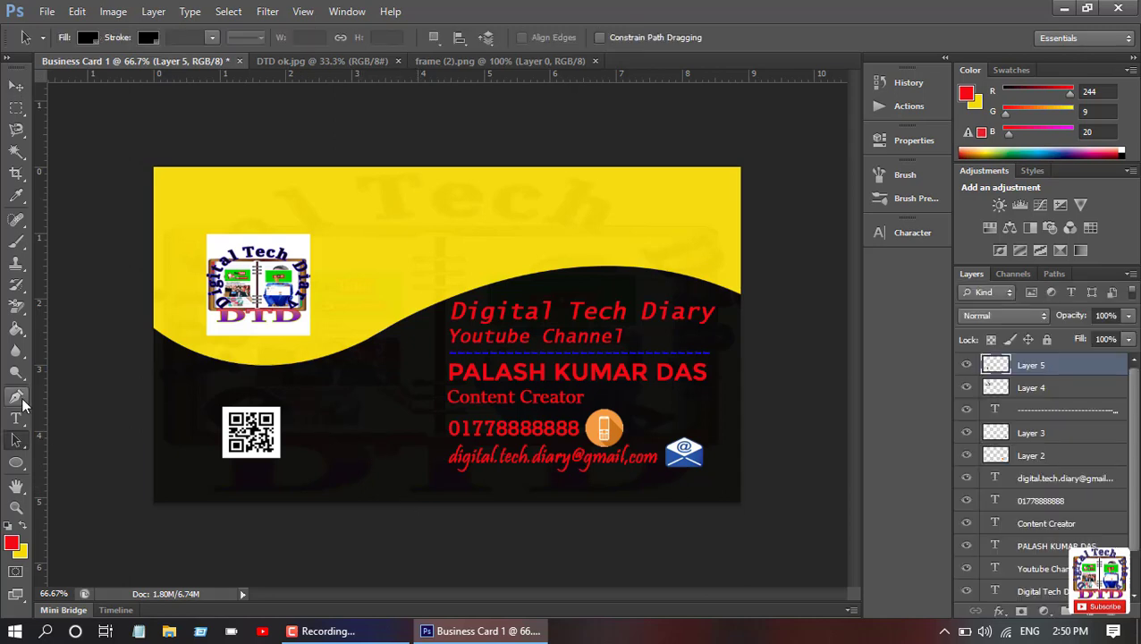
Draw a downward-bowing curved path beneath the logo with the Pen tool, following the wave's edge, and remove the end point's outgoing handle.
left_click(16, 397)
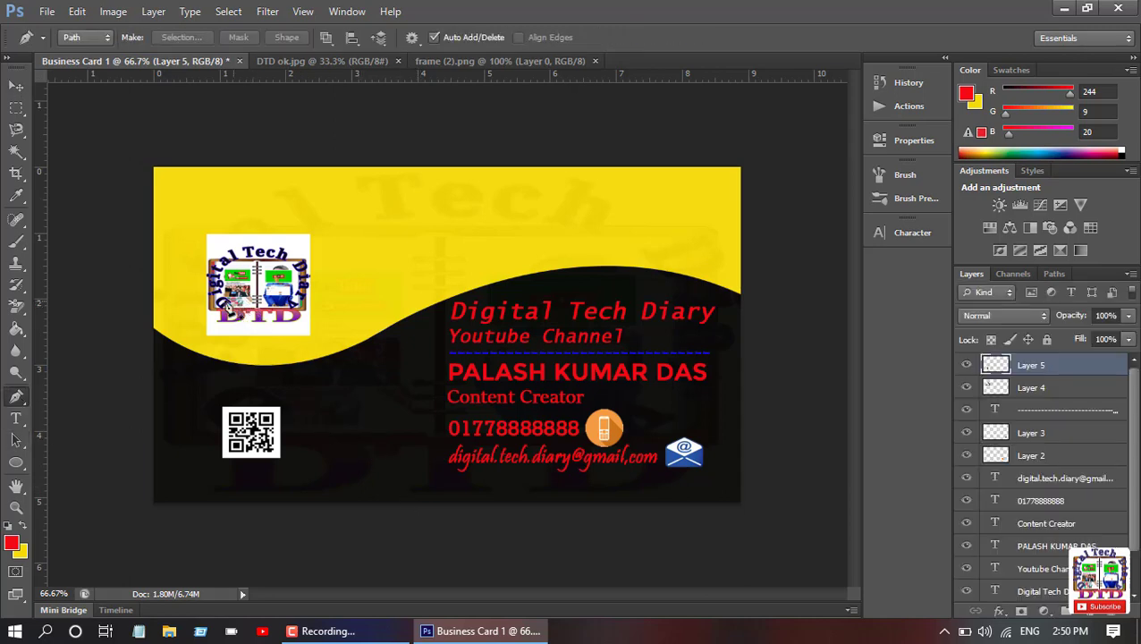
left_click(177, 309)
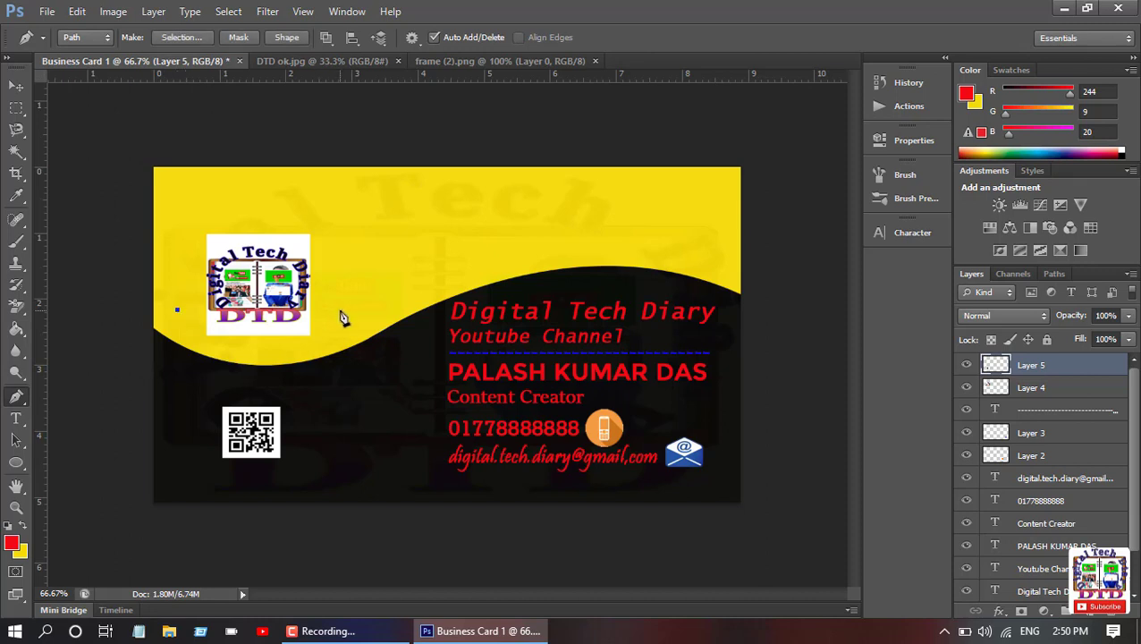
left_click_drag(350, 314, 448, 210)
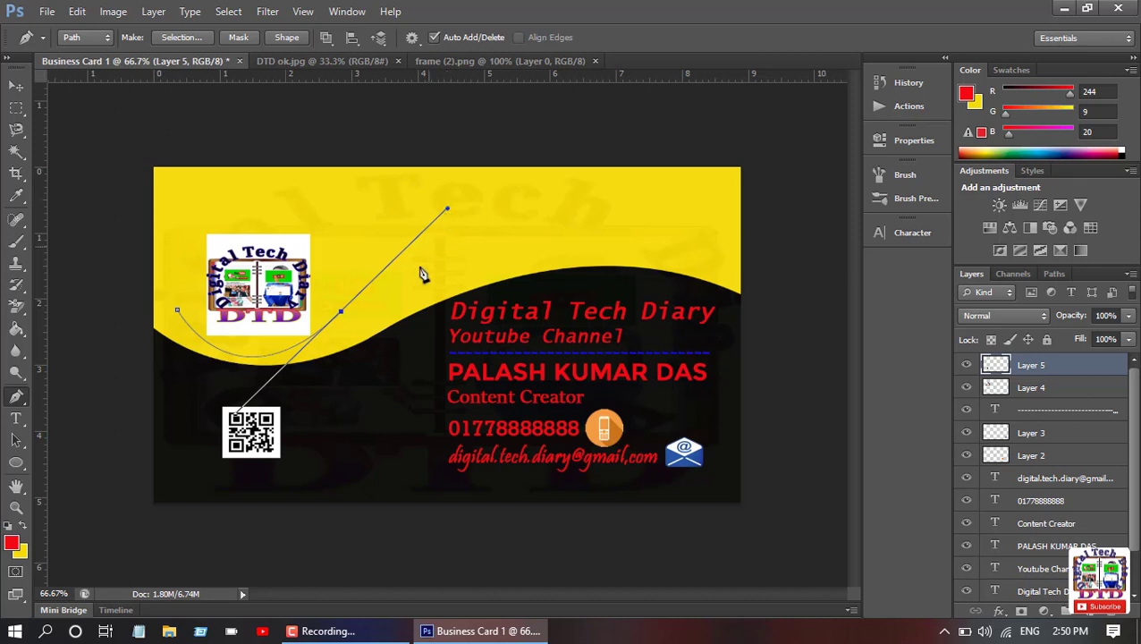
left_click(341, 313, "alt")
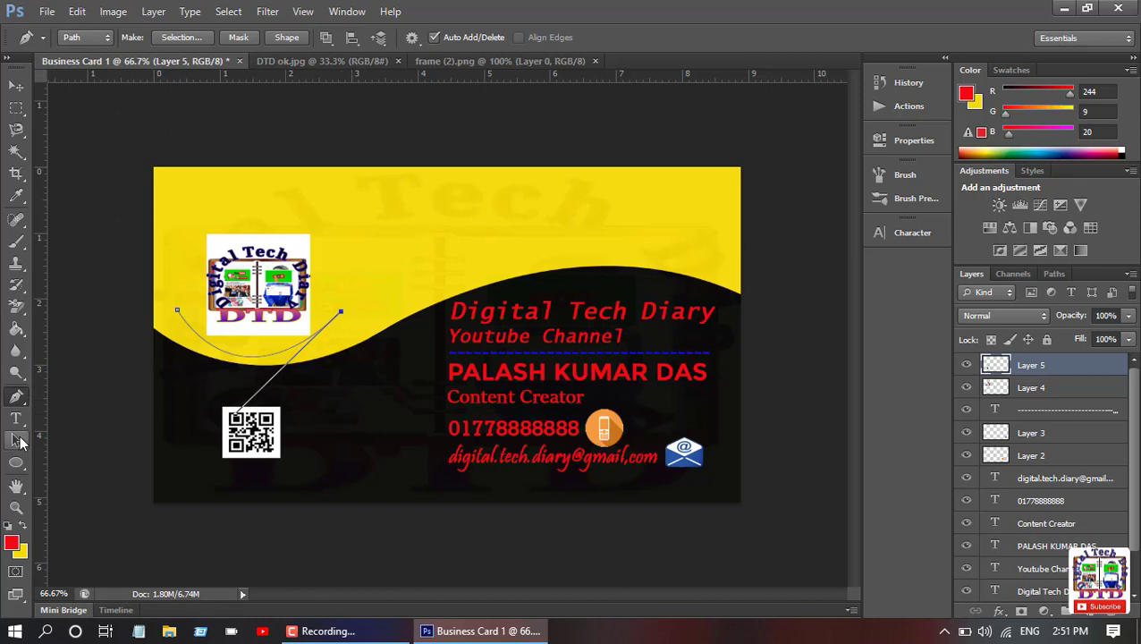
Add the text "Digital tech Diary" in blue 9 pt Pristina along the curved path beneath the logo.
left_click(18, 420)
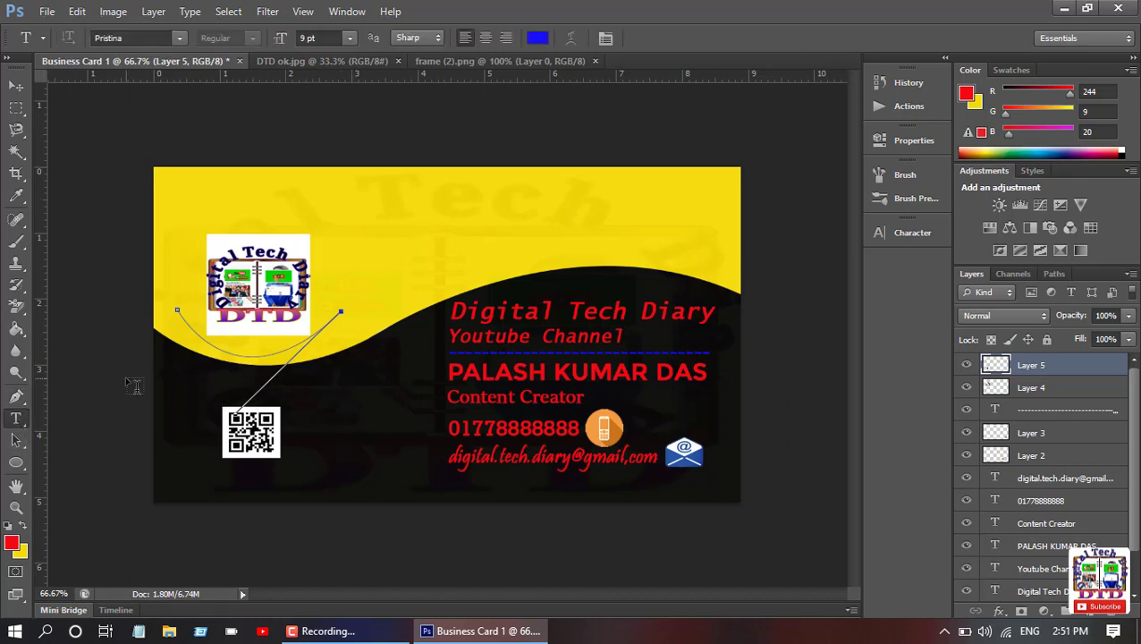
left_click(179, 310)
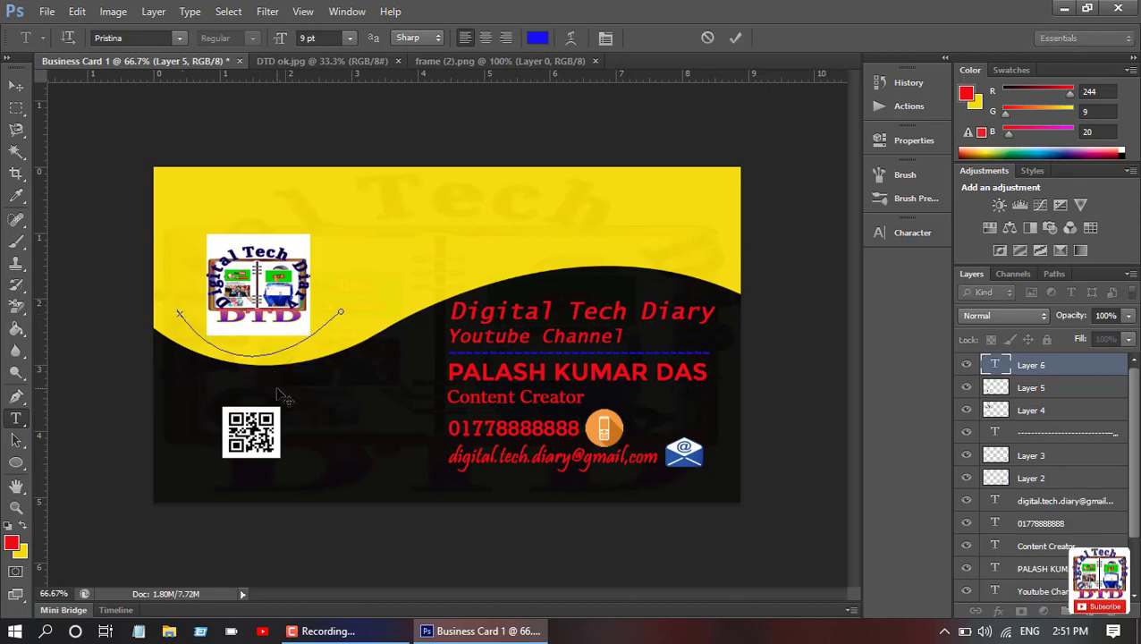
type("Digital te")
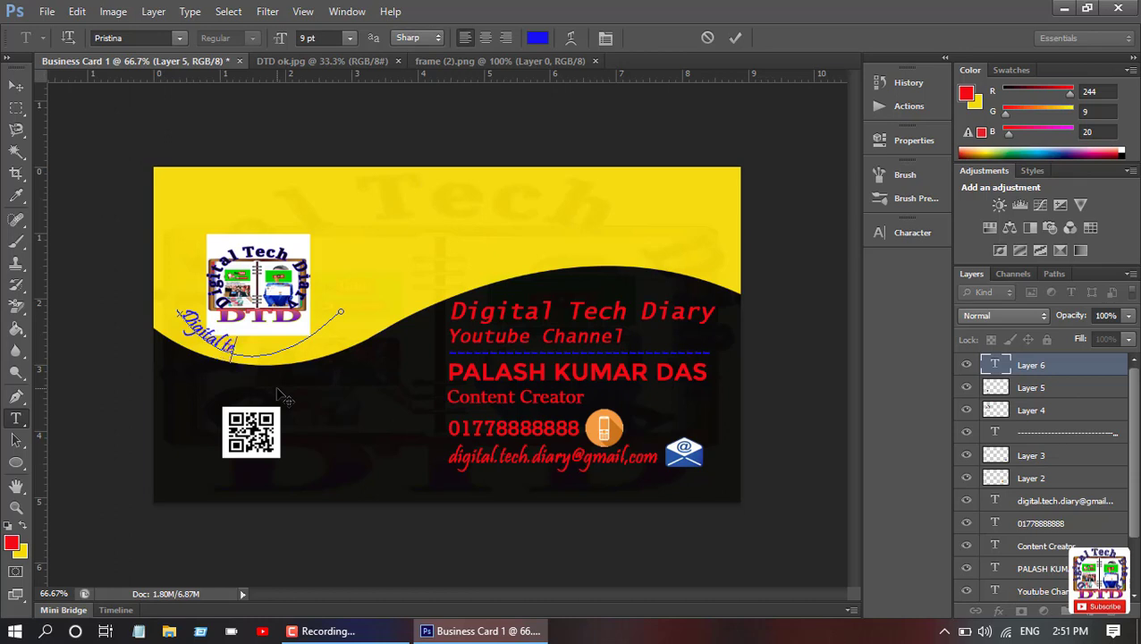
type("ch Diary")
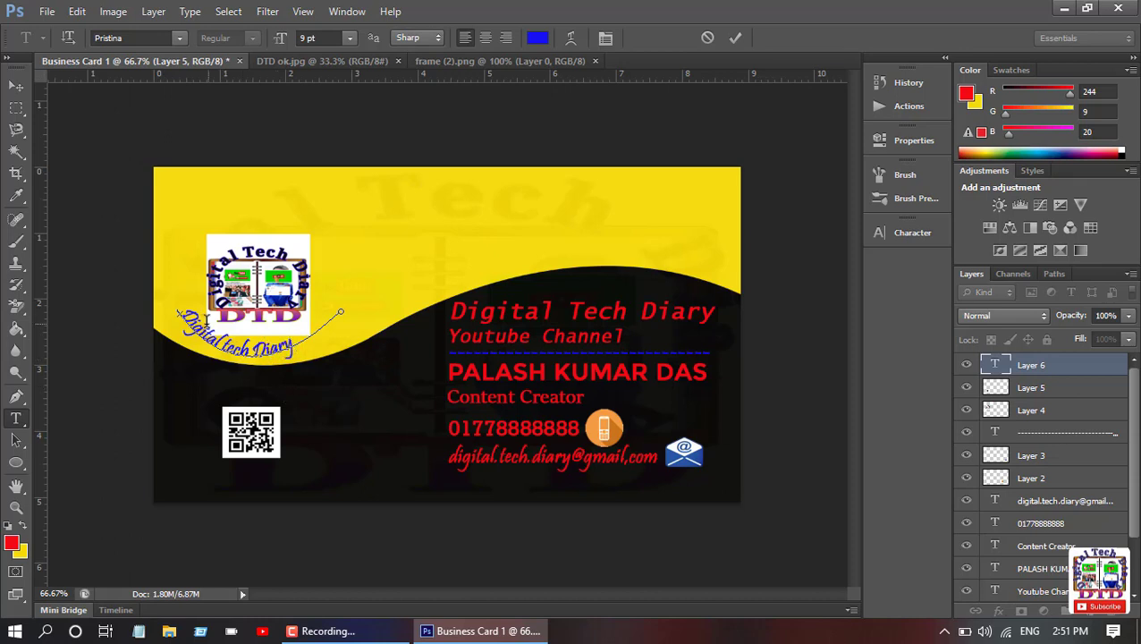
Shift the curved channel name further along its path with leading spaces and set the whole text to 11 pt.
left_click_drag(182, 317, 201, 334)
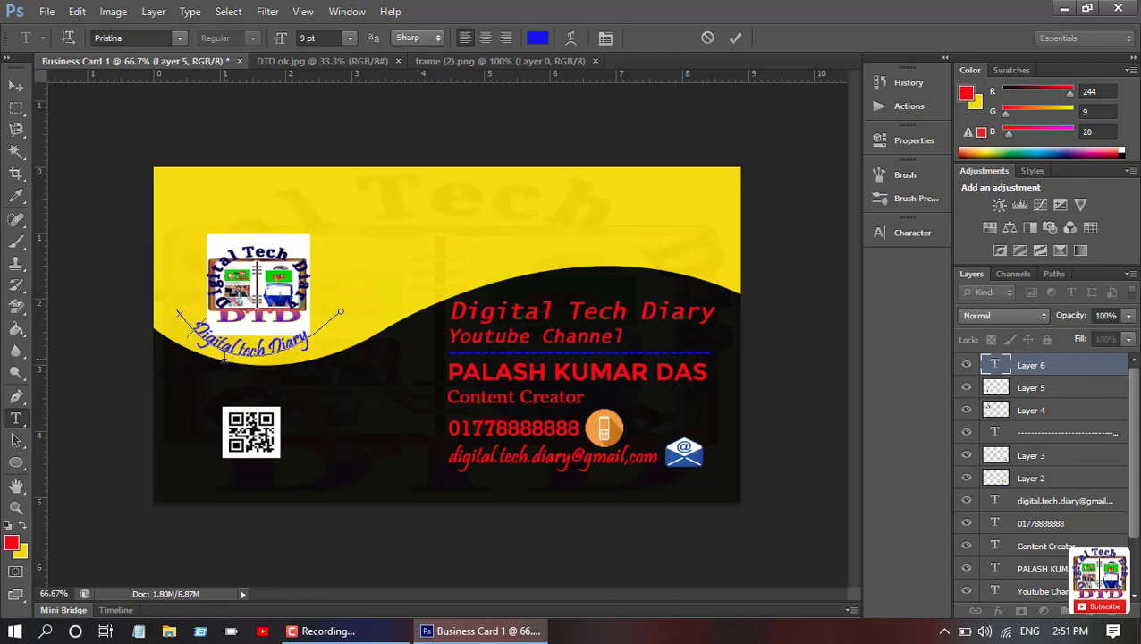
left_click(352, 39)
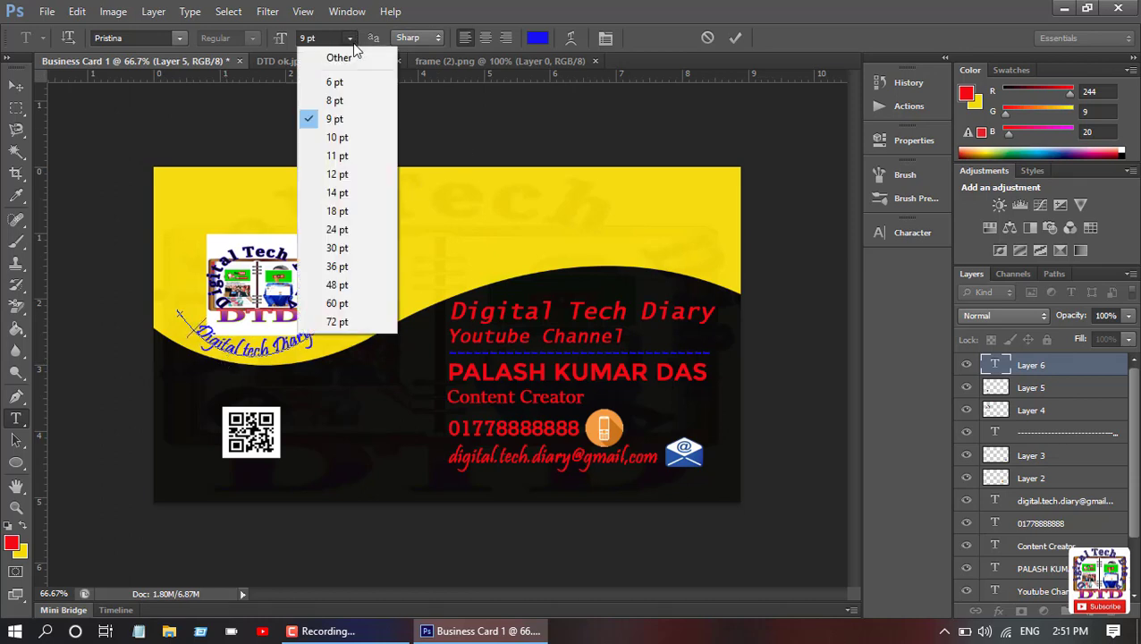
left_click(344, 155)
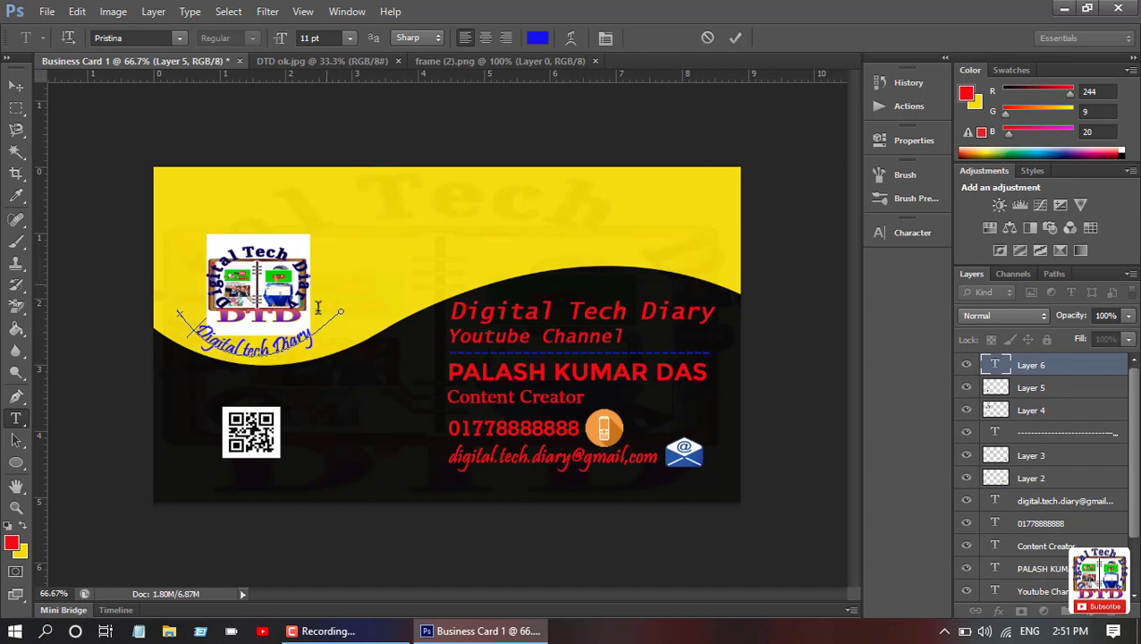
left_click_drag(314, 329, 181, 343)
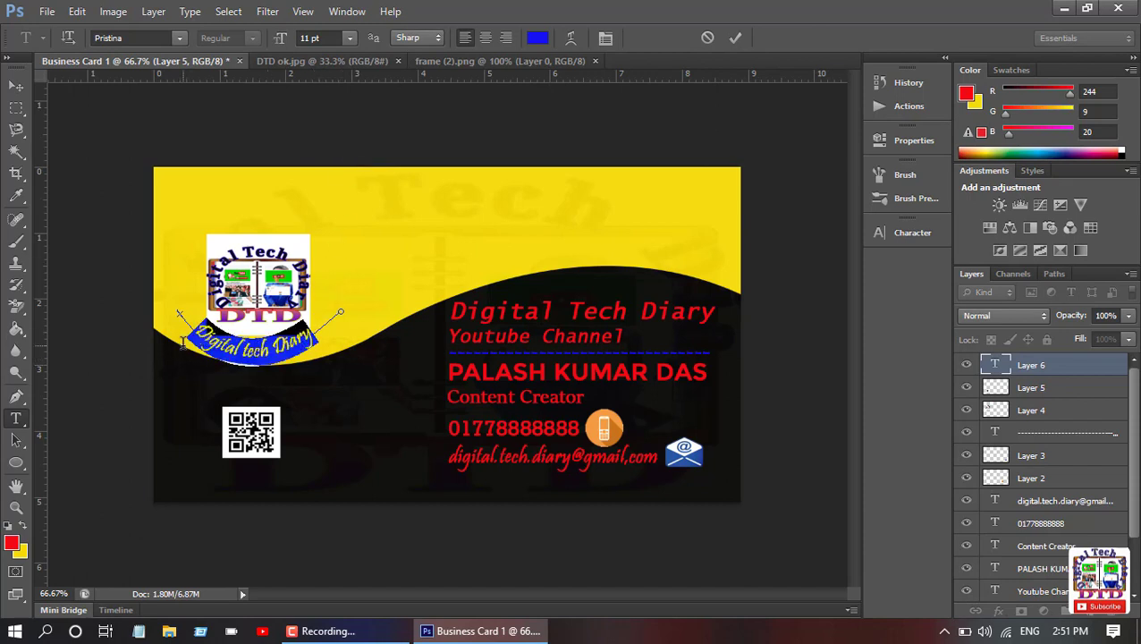
left_click(351, 40)
left_click(343, 156)
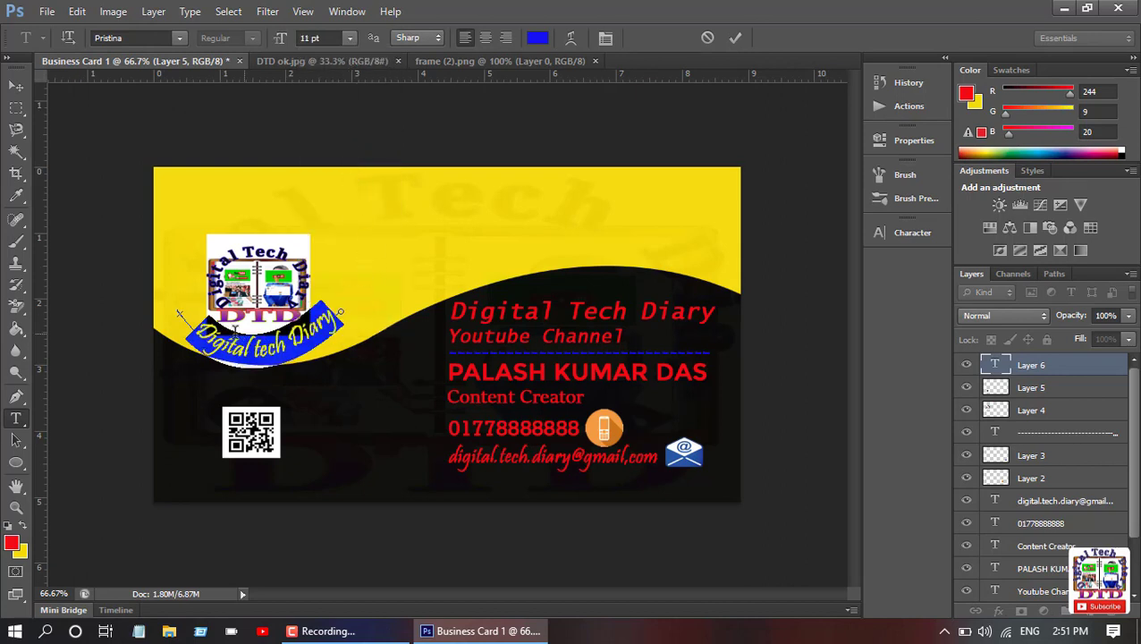
Delete three leading spaces to center the curved channel name beneath the logo, and commit the text.
left_click(196, 327)
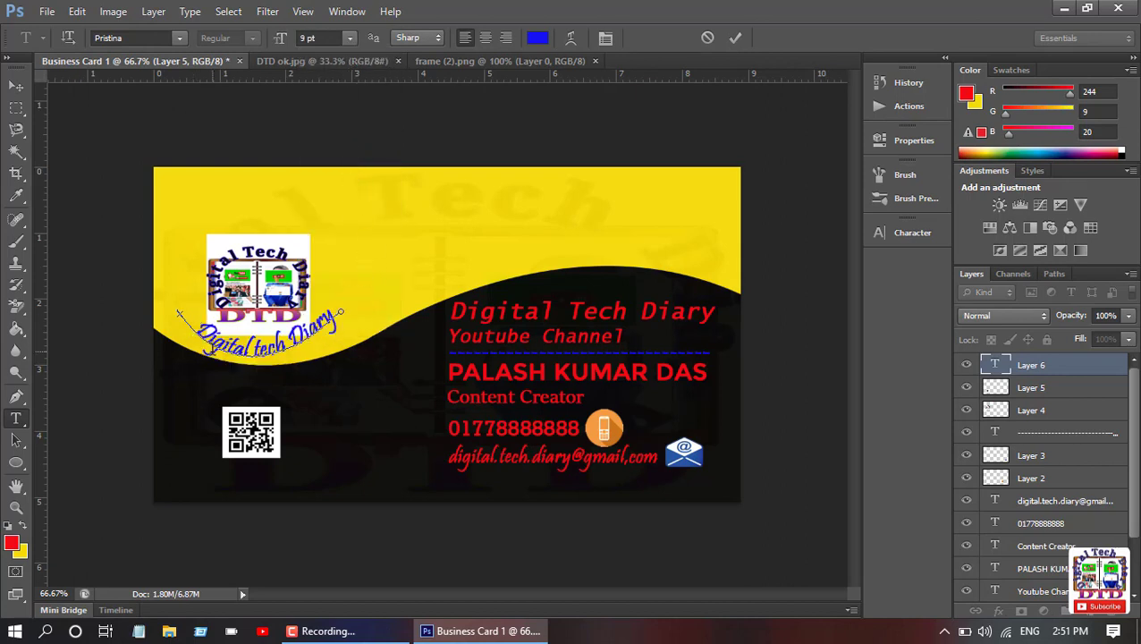
key("BackSpace")
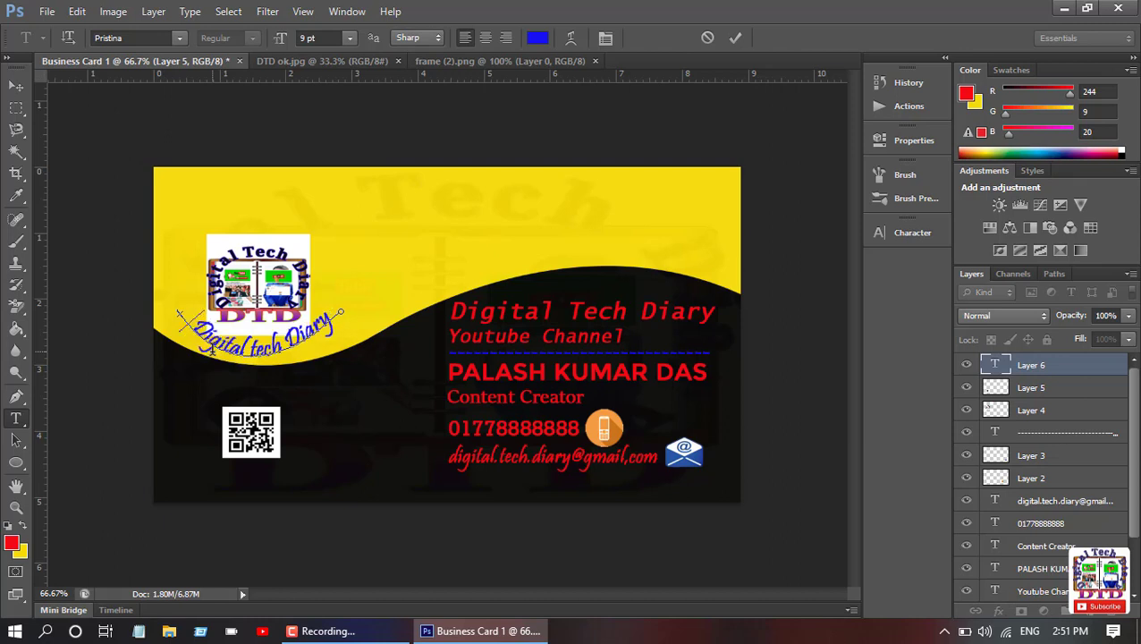
key("BackSpace")
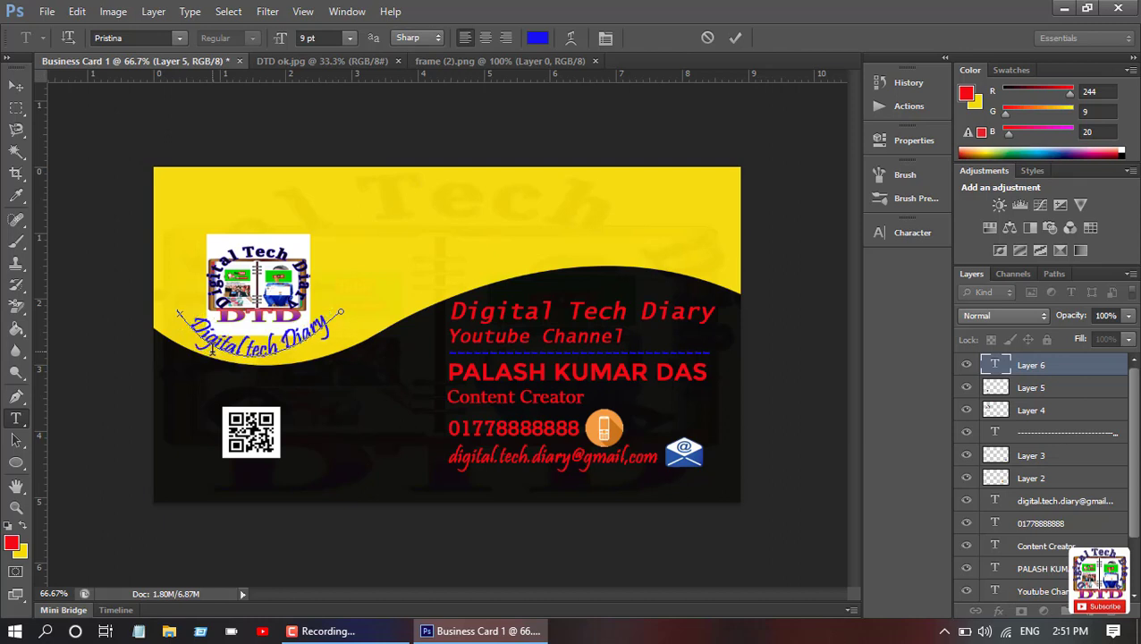
key("BackSpace")
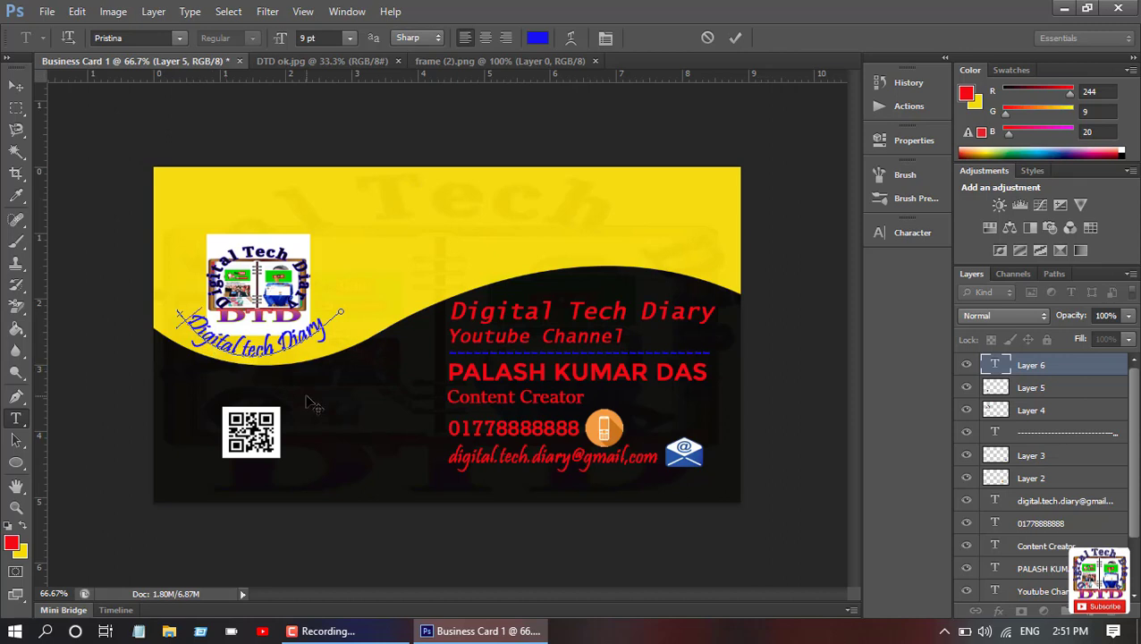
left_click(347, 321)
key("shift+Left")
key("shift+Left")
key("shift+Left")
key("shift+Left")
key("shift+Left")
left_click(735, 39)
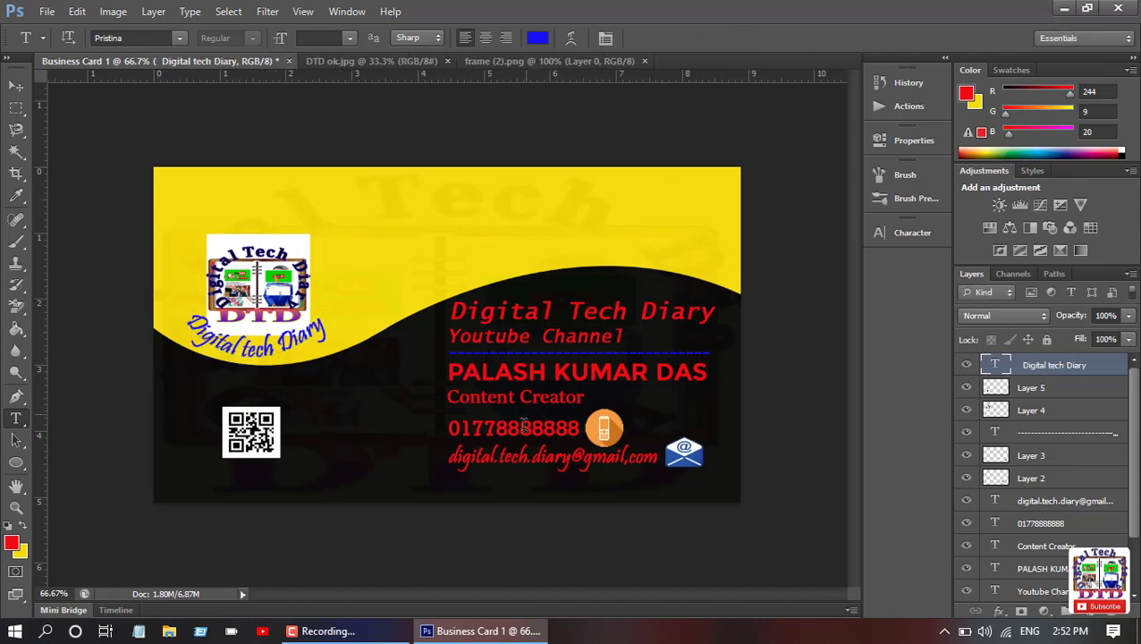
Start saving the business card under a new name, with the file name Business Card new.
left_click(48, 11)
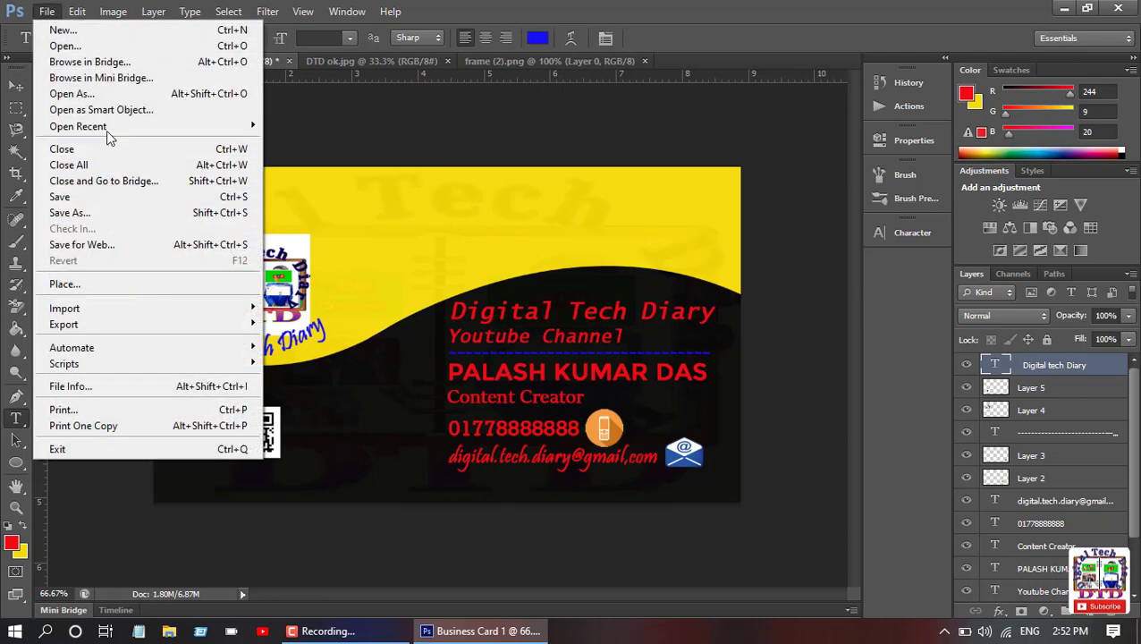
left_click(117, 212)
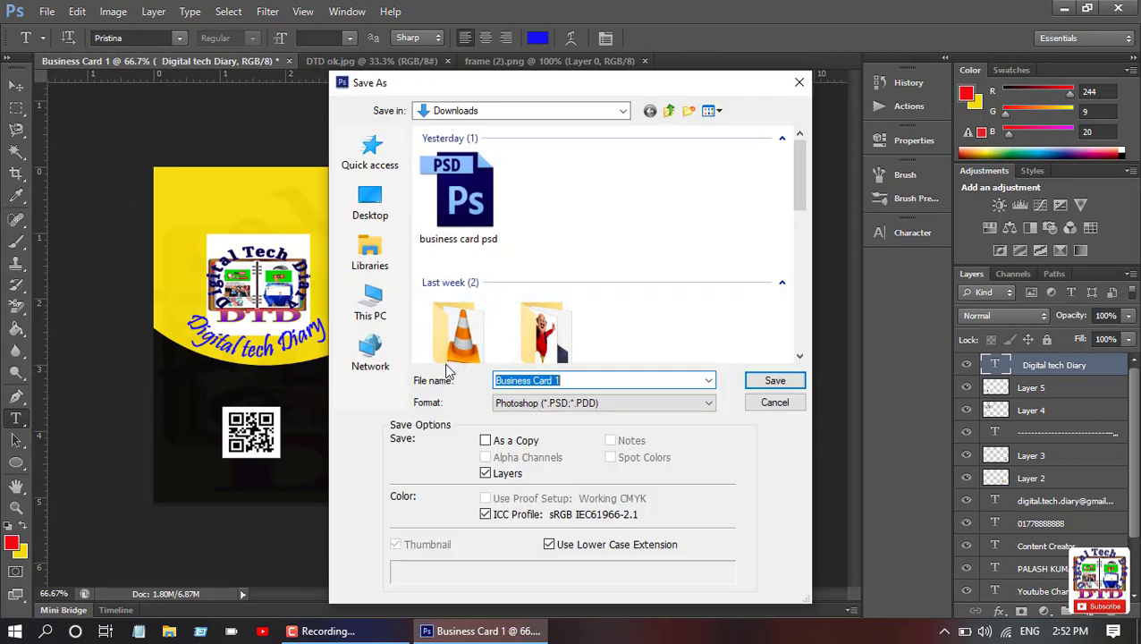
left_click(577, 381)
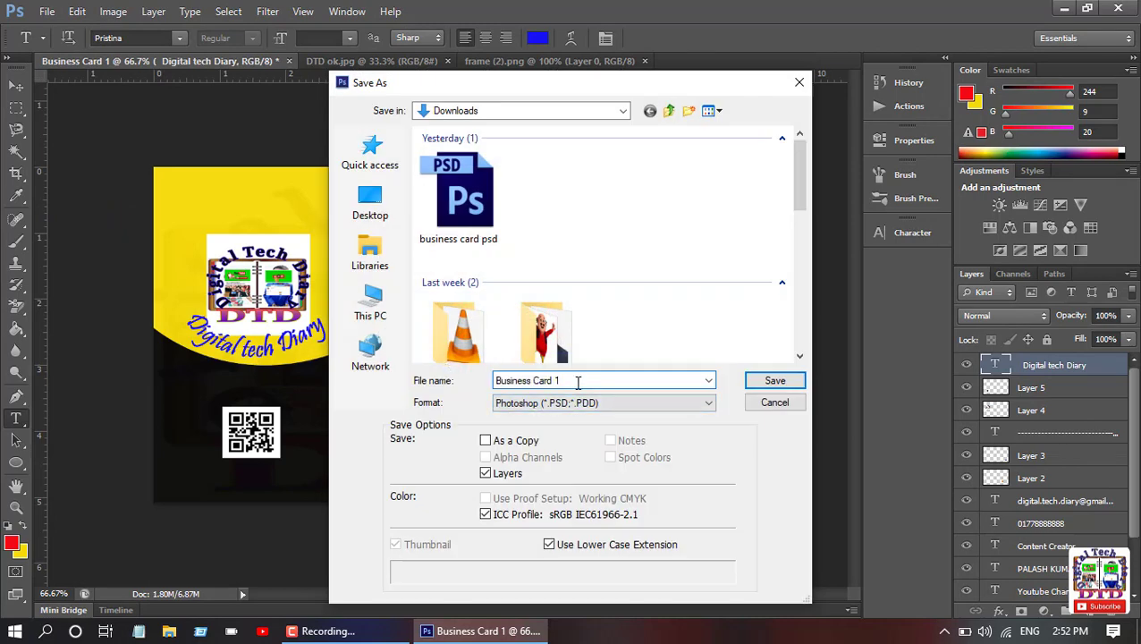
key("BackSpace")
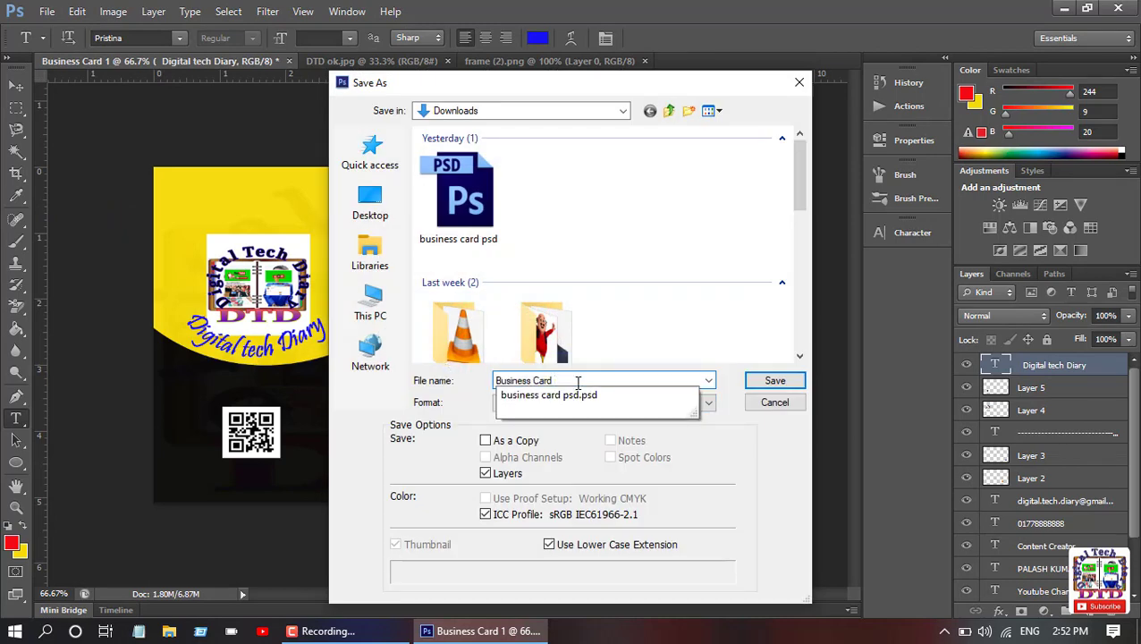
type("n")
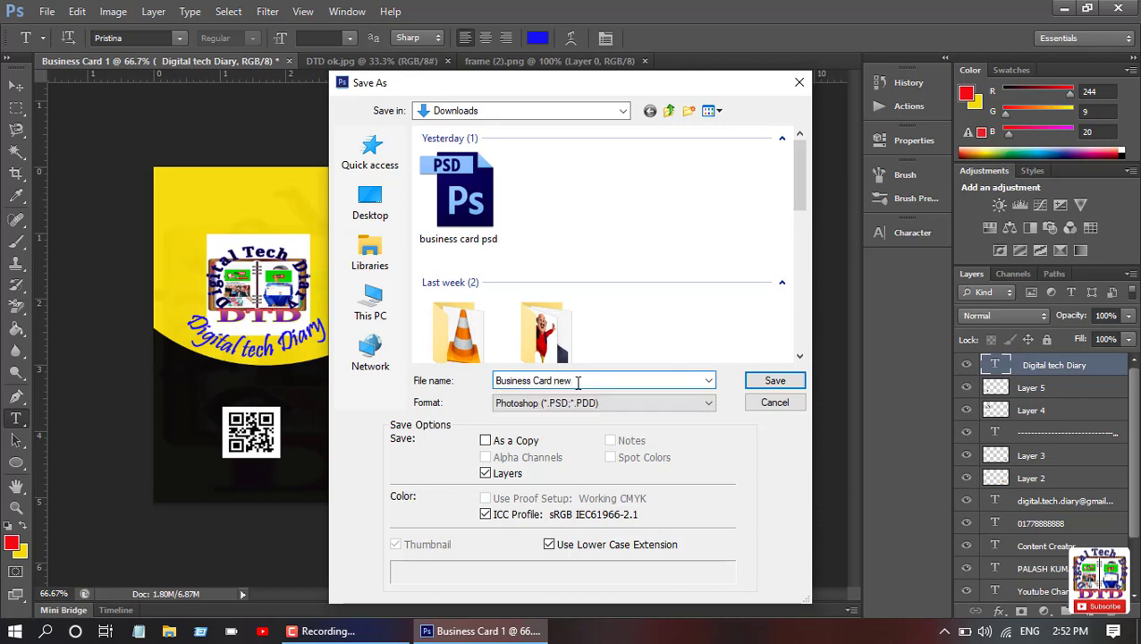
type("ew")
Save the card as a JPEG in the DTD Channel folder on the Desktop, with maximum quality 12 and progressive format.
left_click(707, 403)
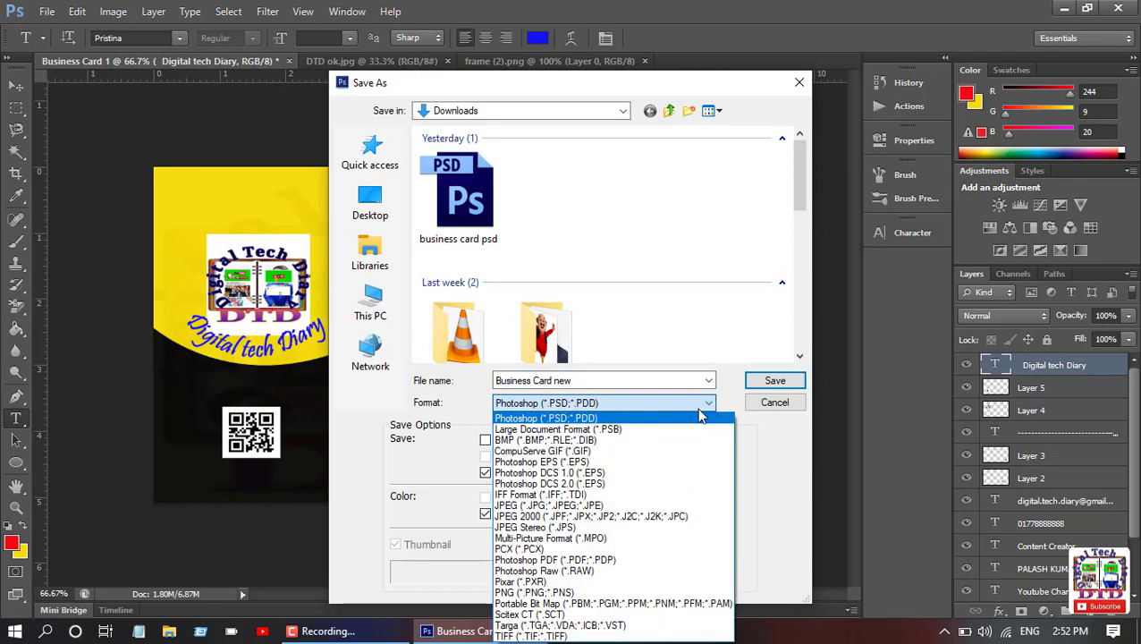
left_click(597, 507)
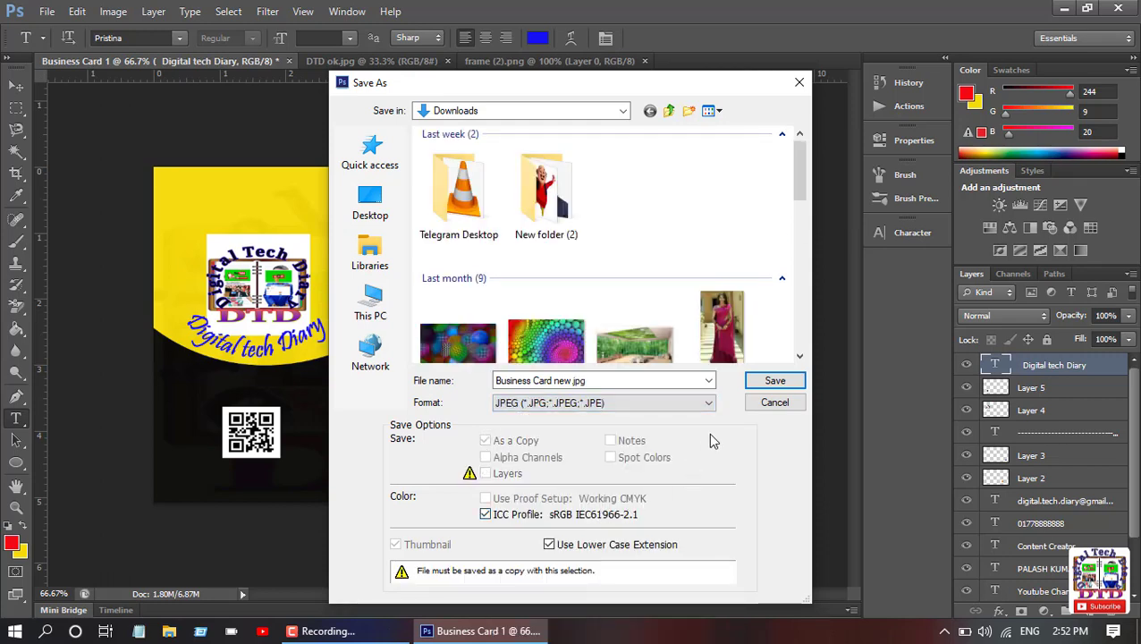
left_click(367, 211)
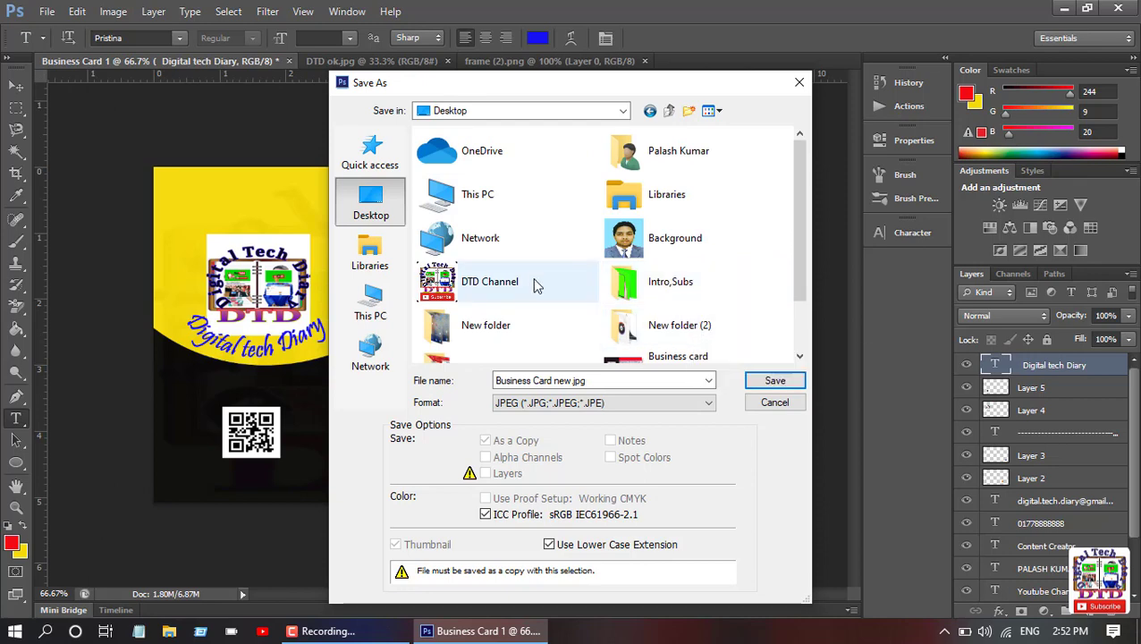
double_click(487, 280)
left_click(757, 380)
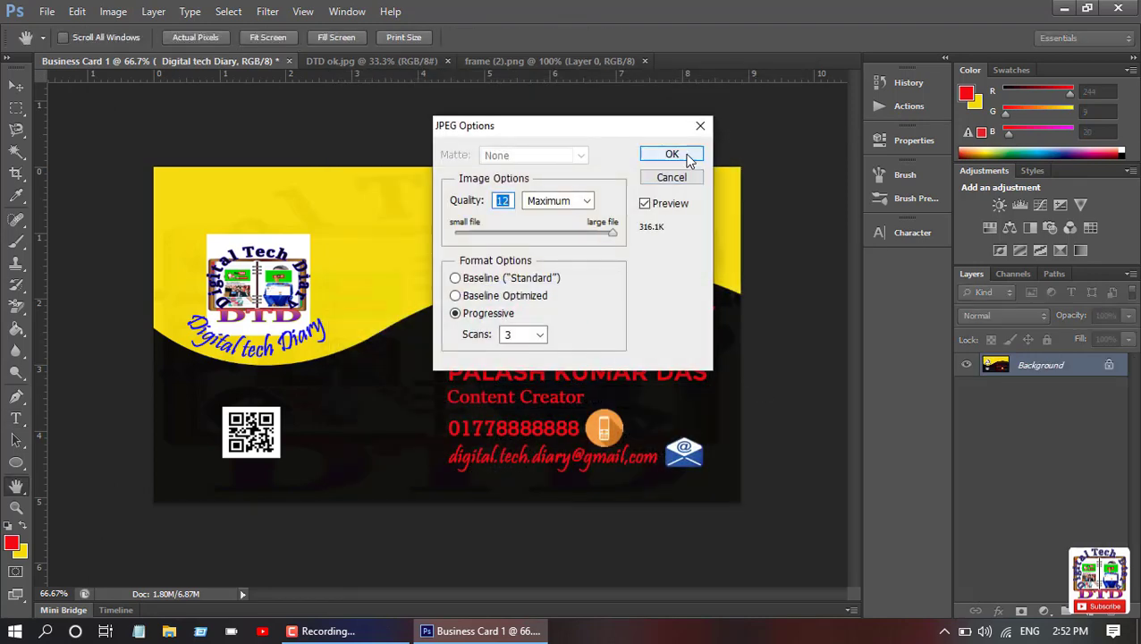
left_click(675, 156)
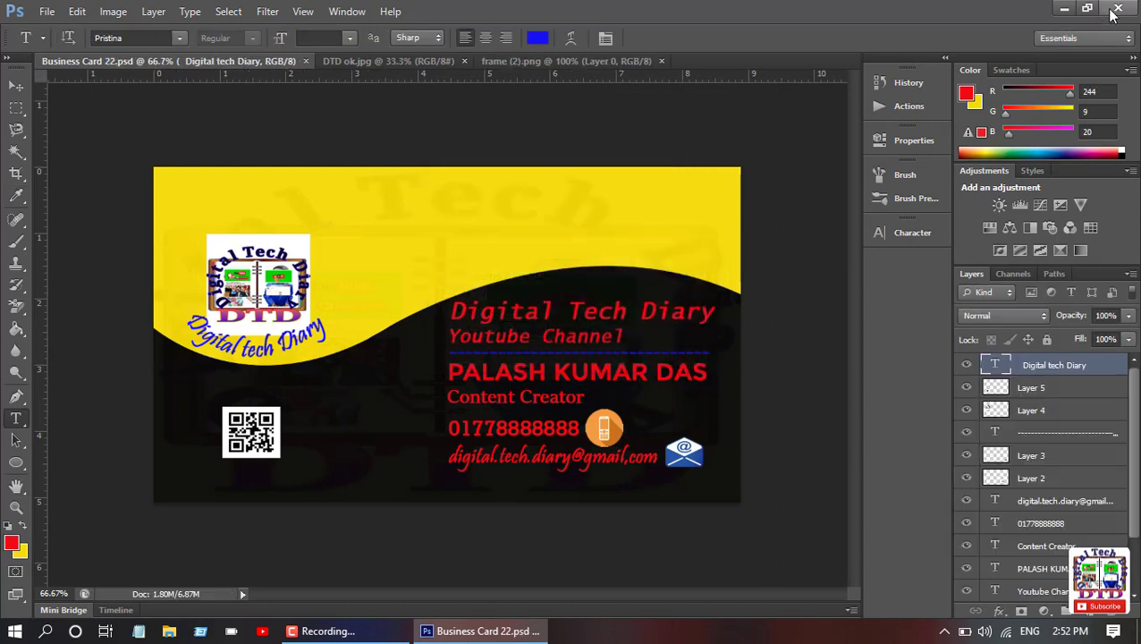